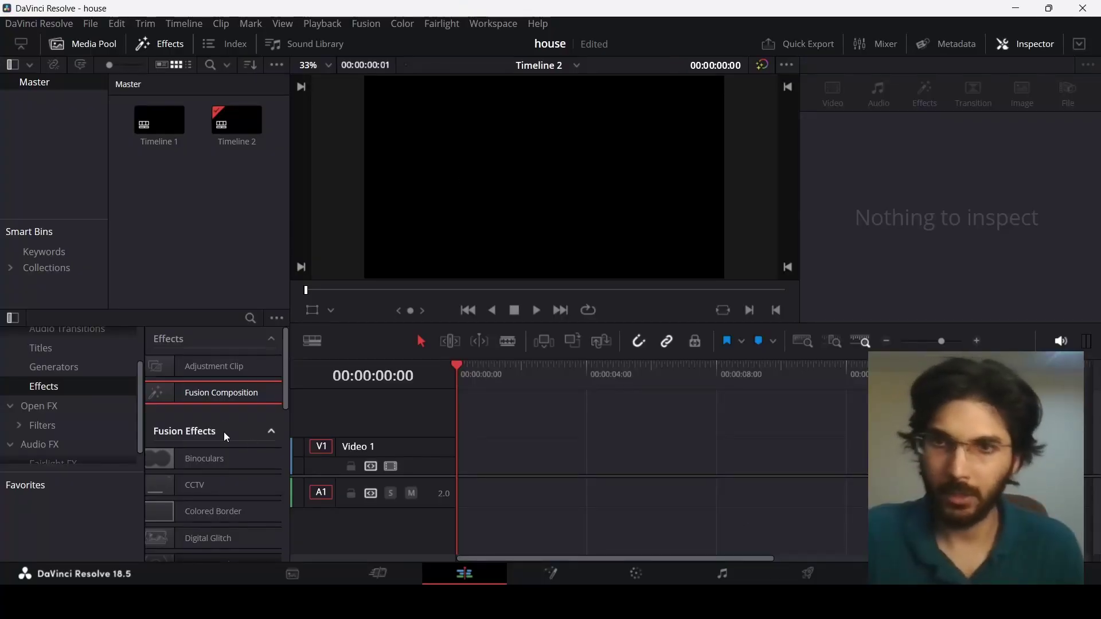
Add a Fusion Composition at the start of the Video 1 track and open it in the Fusion page.
left_click_drag(214, 392, 521, 456)
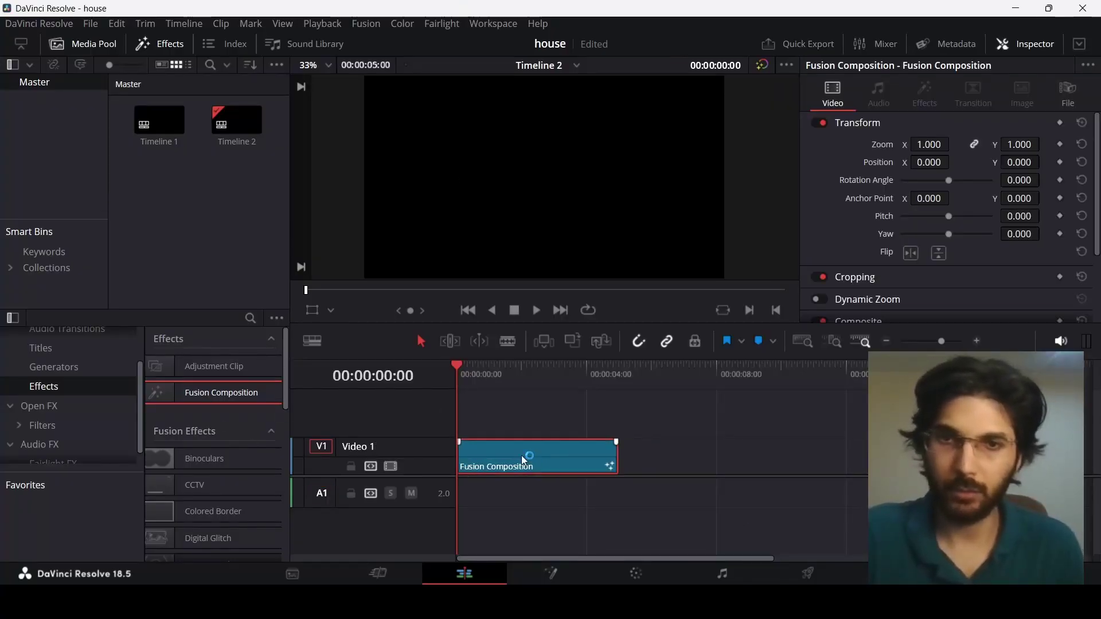
right_click(521, 455)
left_click(573, 361)
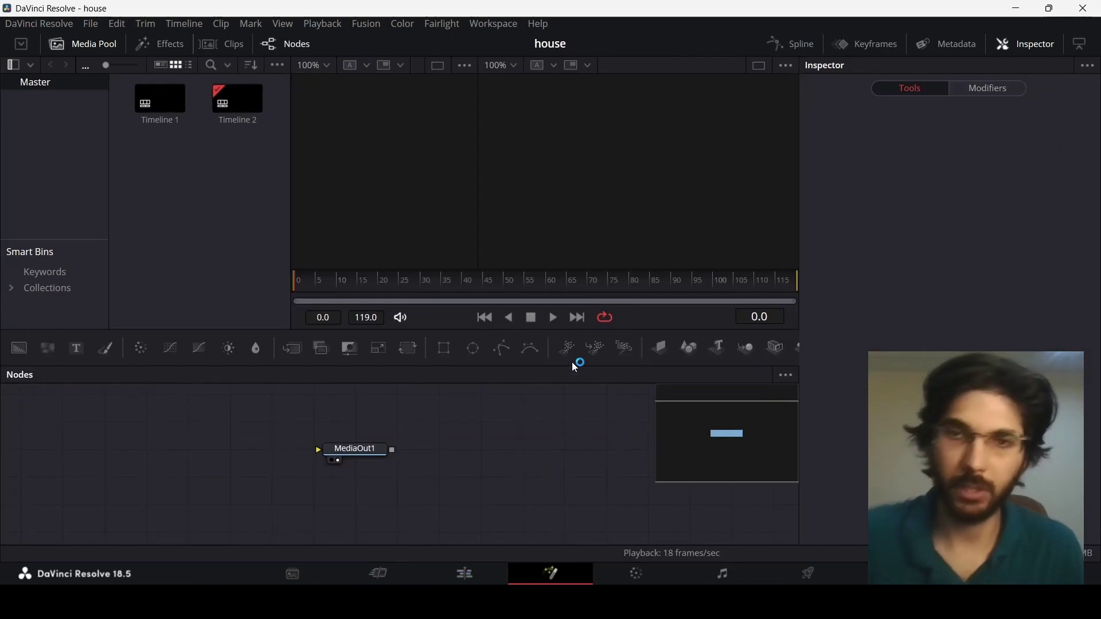
Add a Background node feeding MediaOut1 and insert three Merge nodes in a chain between them.
left_click_drag(371, 443, 418, 512)
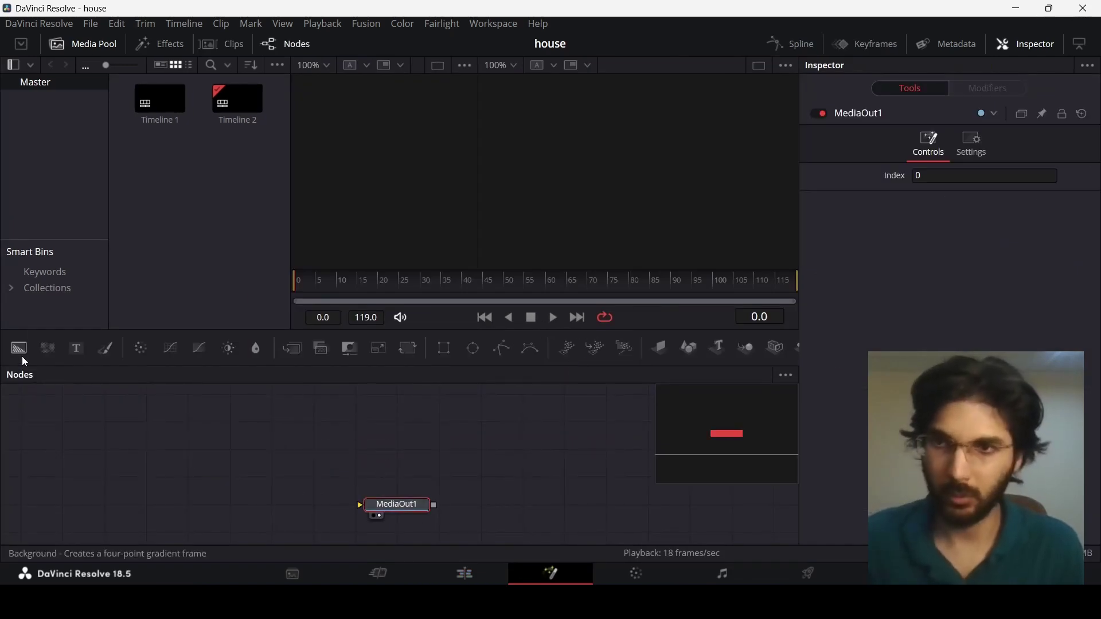
left_click_drag(22, 356, 398, 507)
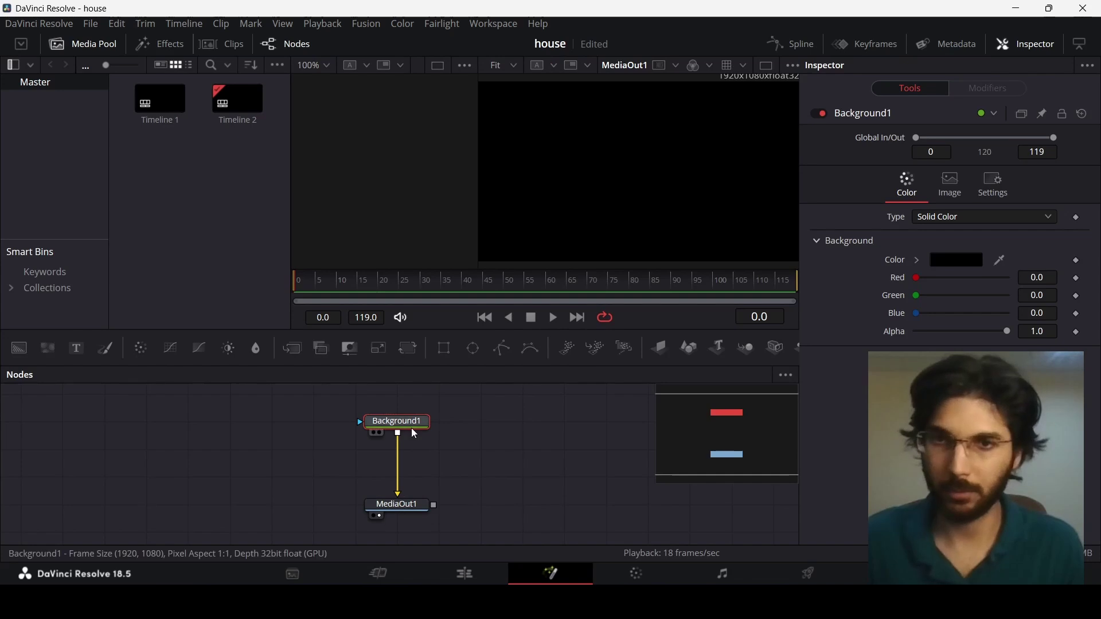
left_click(295, 350)
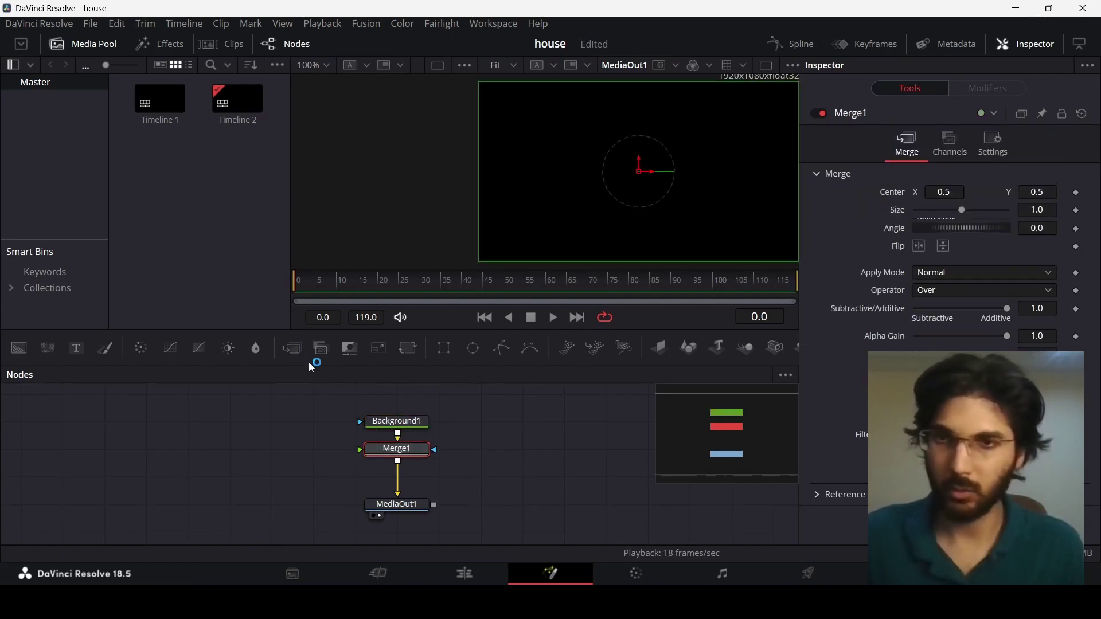
left_click(295, 351)
left_click(294, 351)
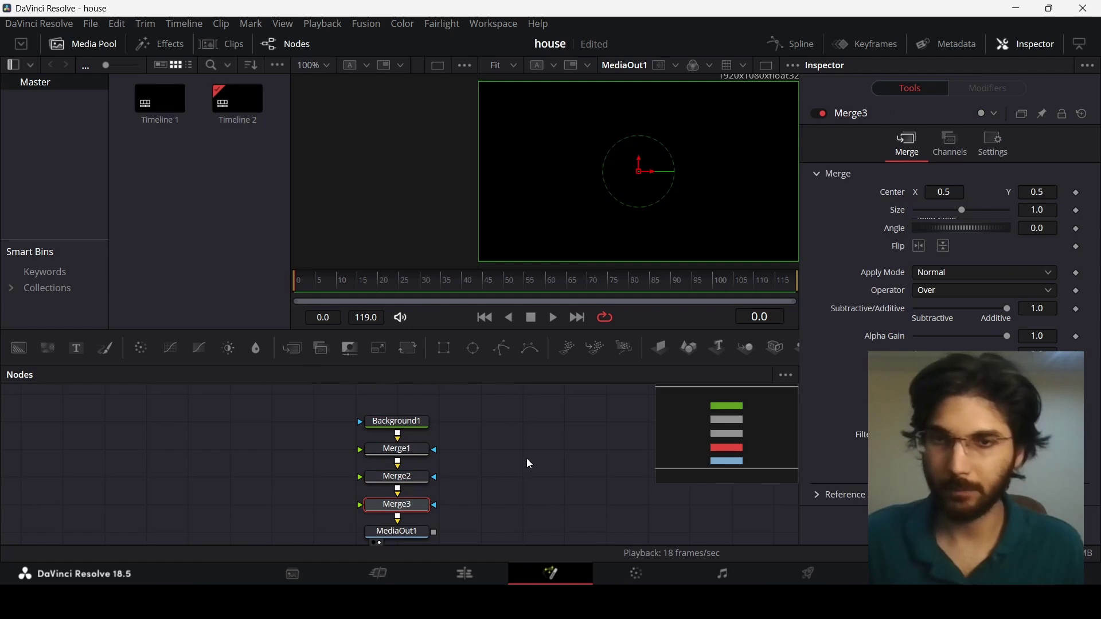
left_click_drag(454, 470, 535, 453)
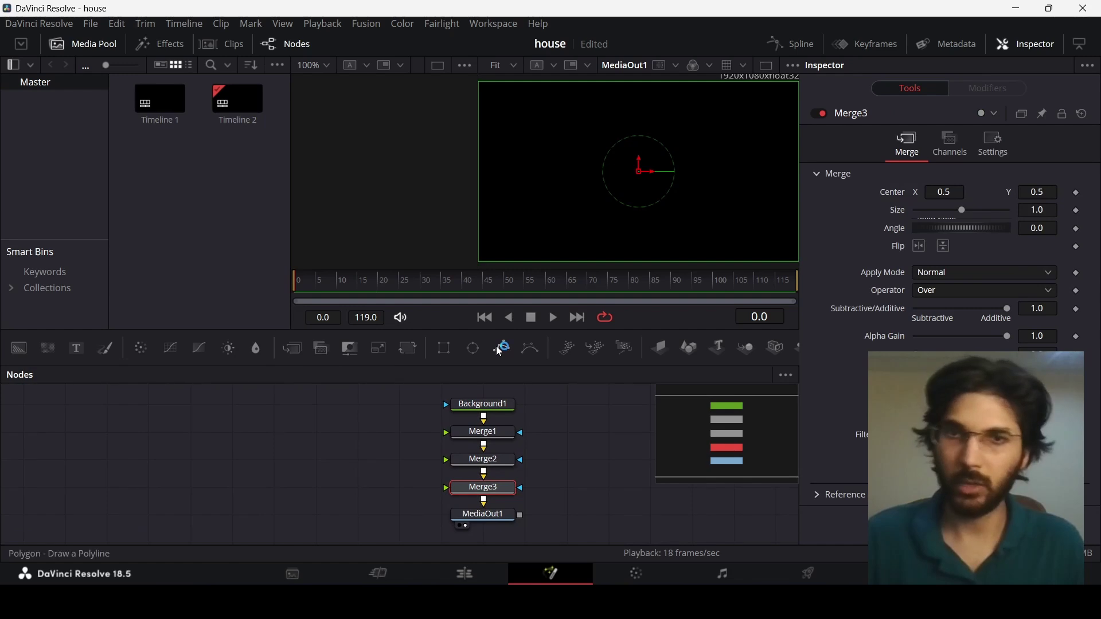
Add a Polygon node as the mask of a second Background node and set that background's red value to 1.0.
left_click_drag(502, 348, 189, 433)
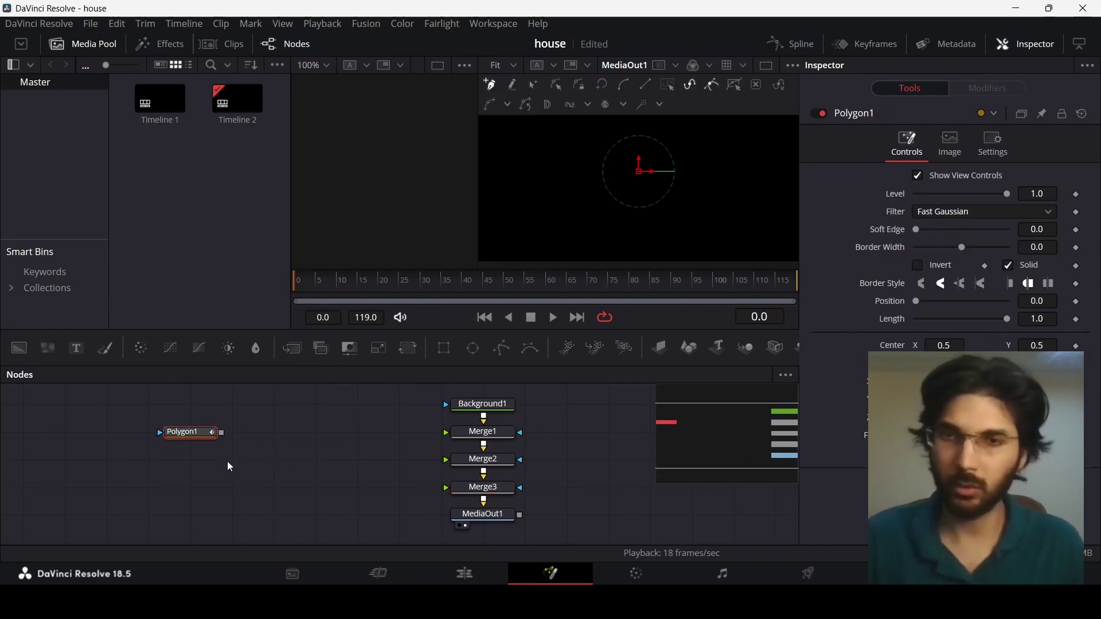
left_click_drag(19, 348, 275, 456)
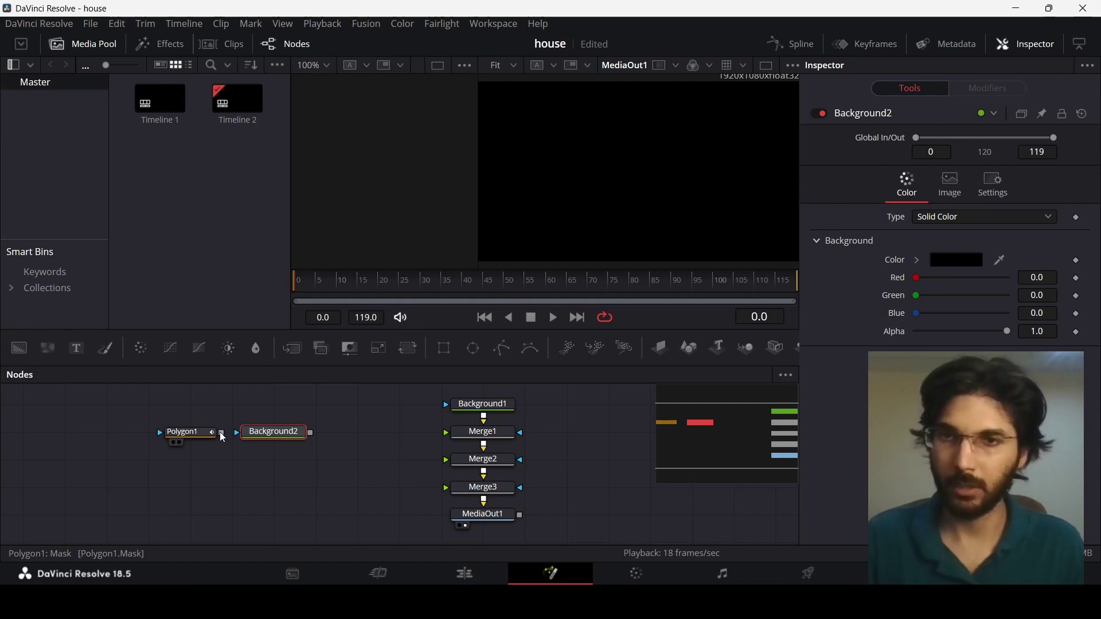
left_click_drag(222, 434, 291, 432)
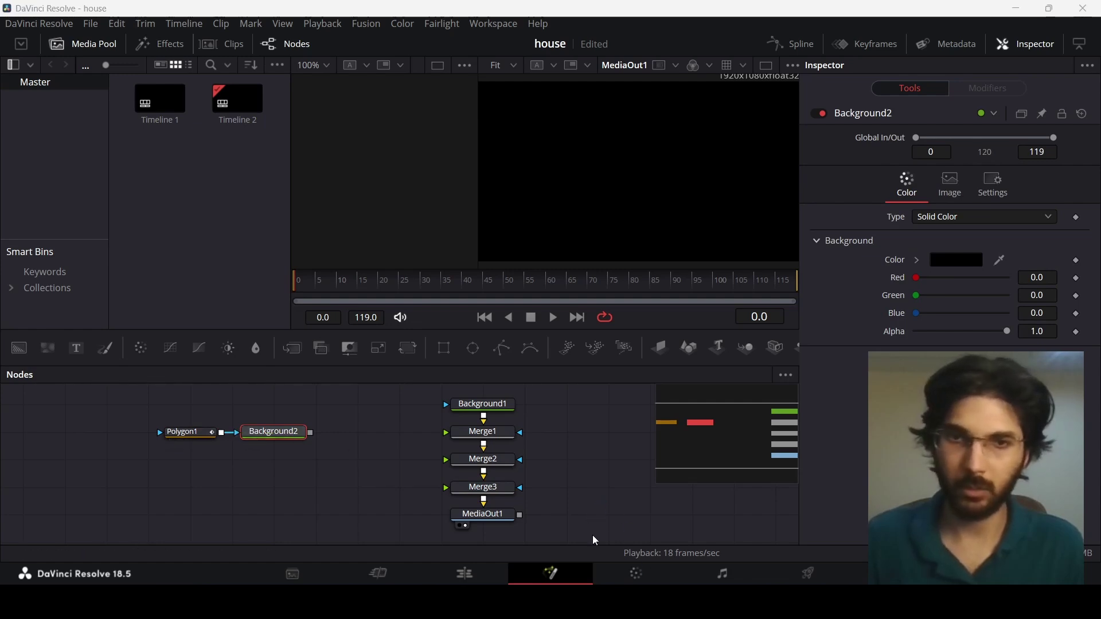
left_click_drag(917, 278, 1055, 276)
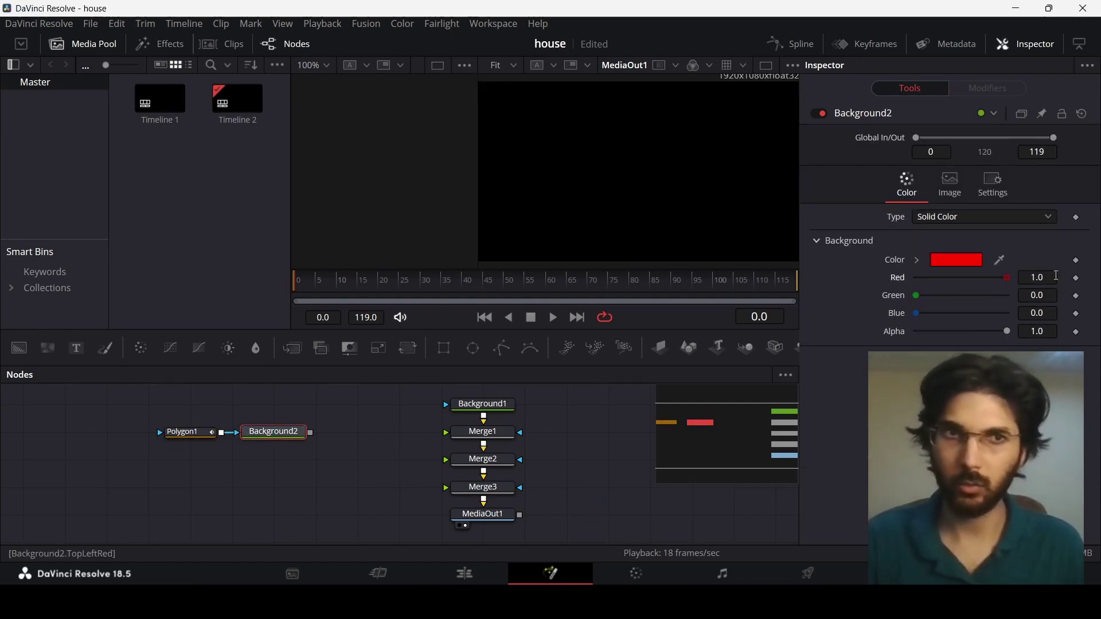
Show the guides in the MediaOut1 viewer.
right_click(533, 139)
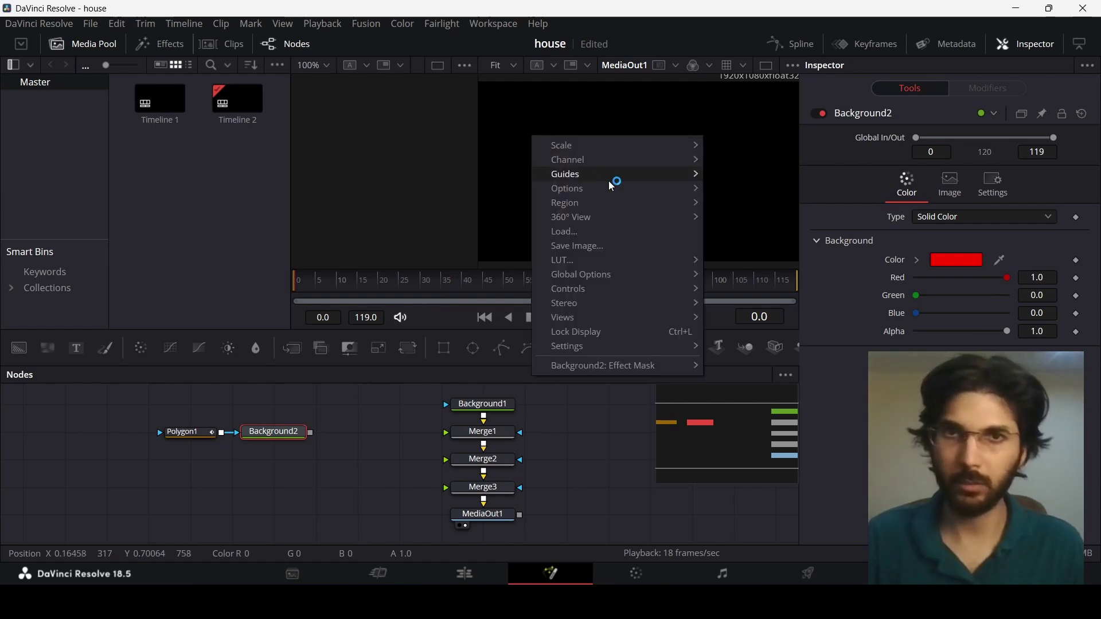
mouse_move(609, 175)
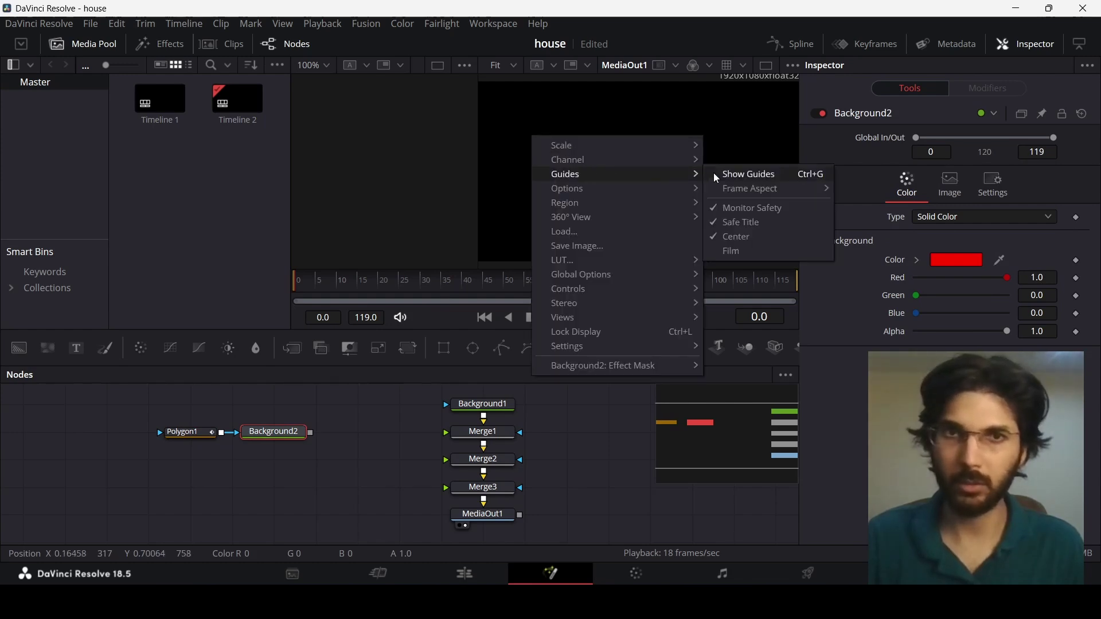
left_click(747, 175)
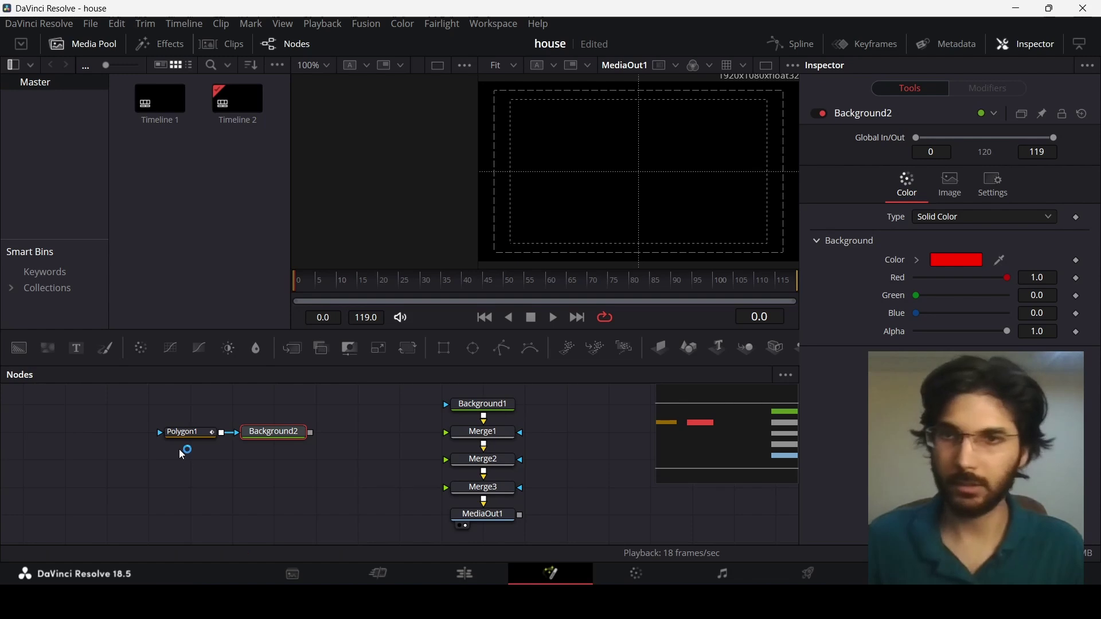
Start a house outline in Polygon1 with points at about X 0.1, Y 0.1, then 0.1, 0.5 and a roof peak at 0.3, 0.9.
left_click(187, 436)
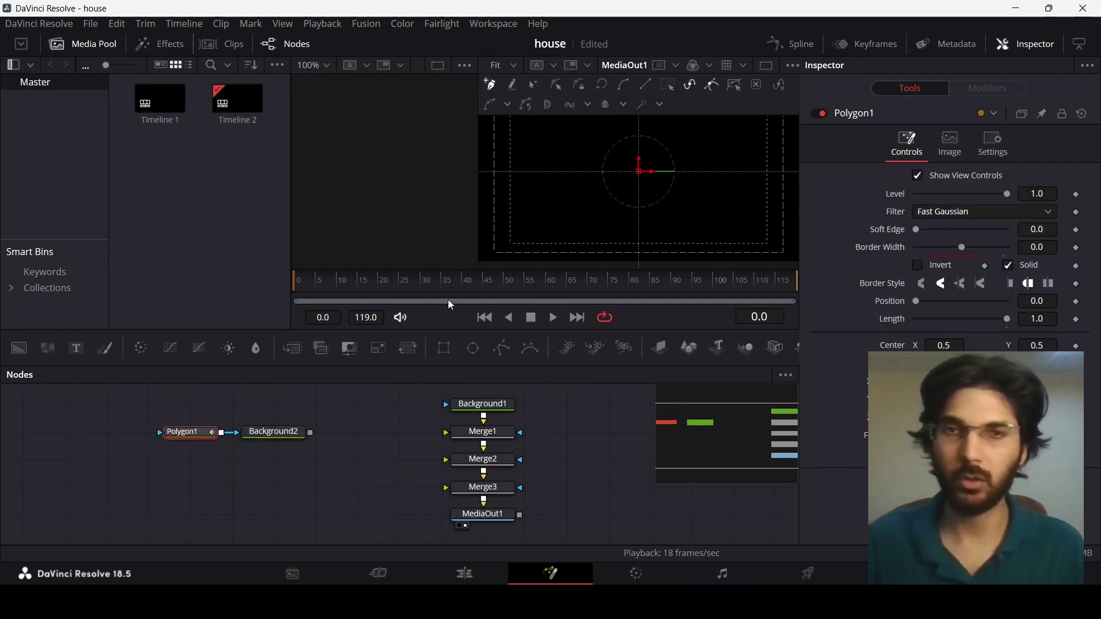
scroll(509, 251, "up", 2)
scroll(510, 254, "up", 4)
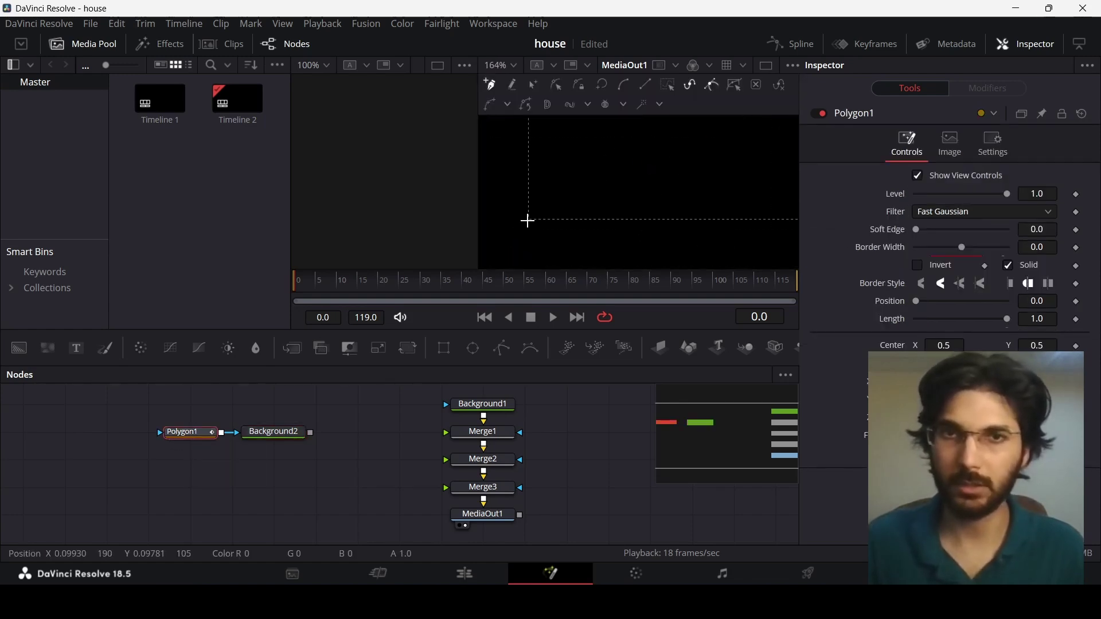
left_click(529, 221)
scroll(549, 236, "down", 4)
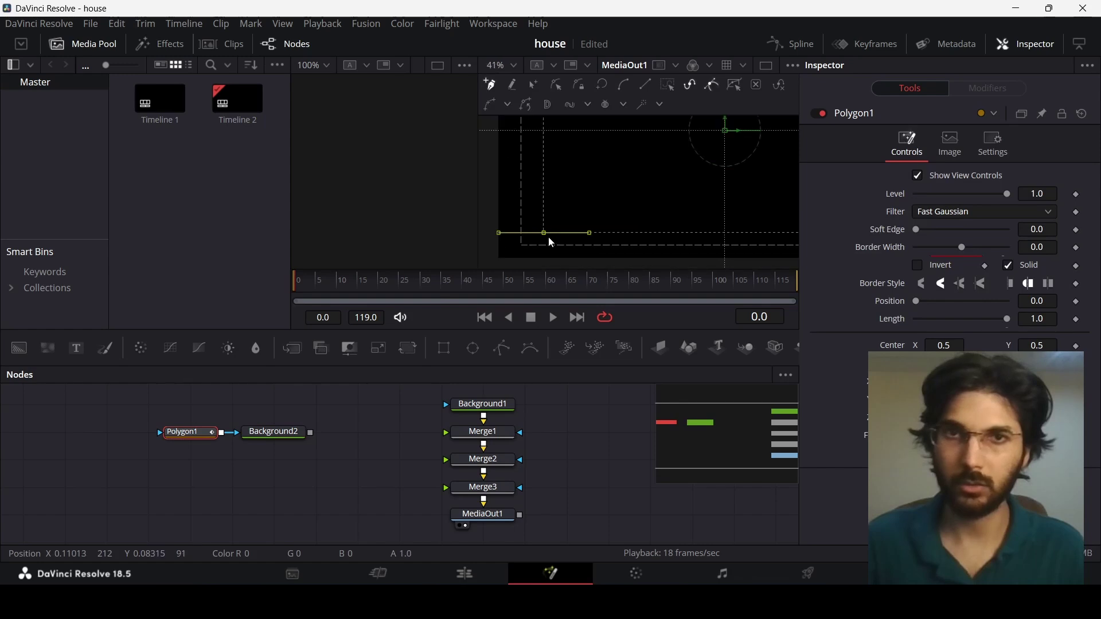
scroll(548, 236, "up", 3)
scroll(544, 202, "up", 5)
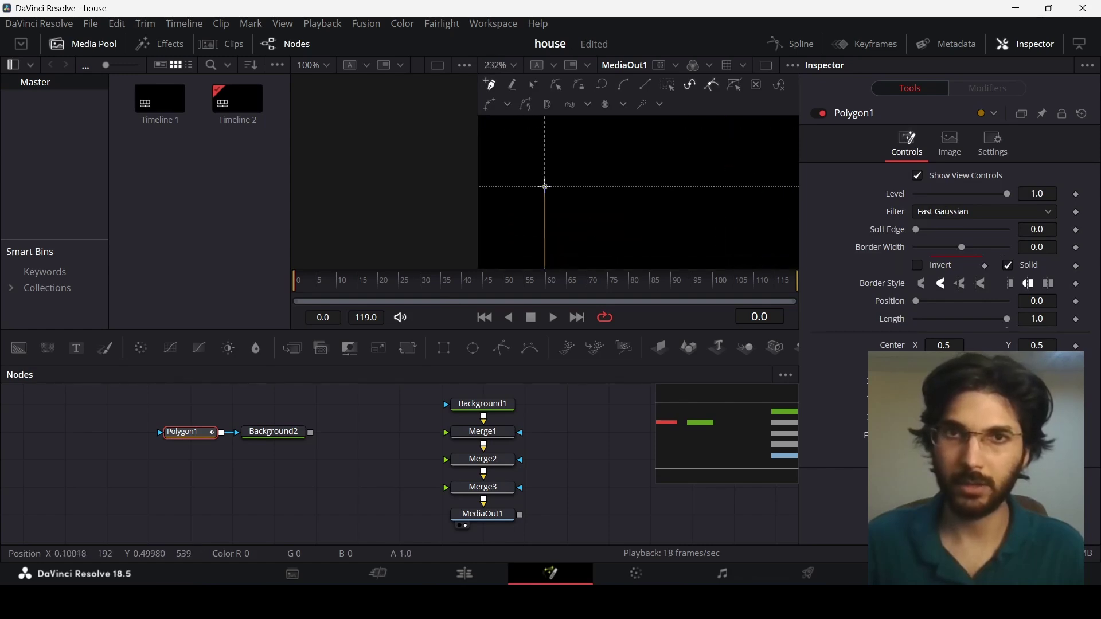
scroll(562, 189, "down", 5)
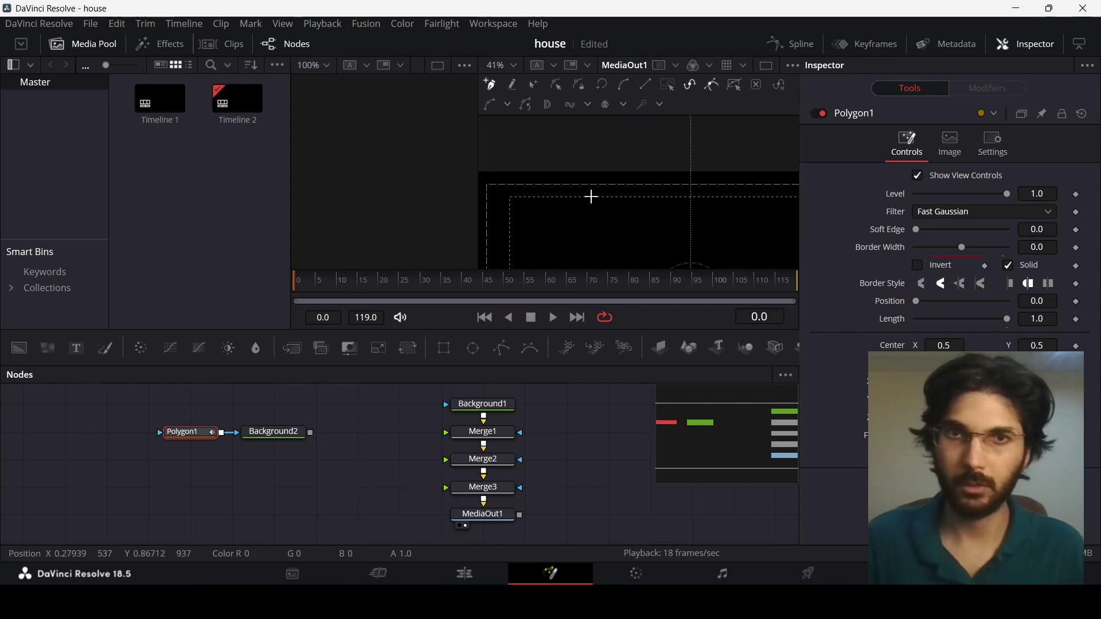
scroll(600, 196, "up", 7)
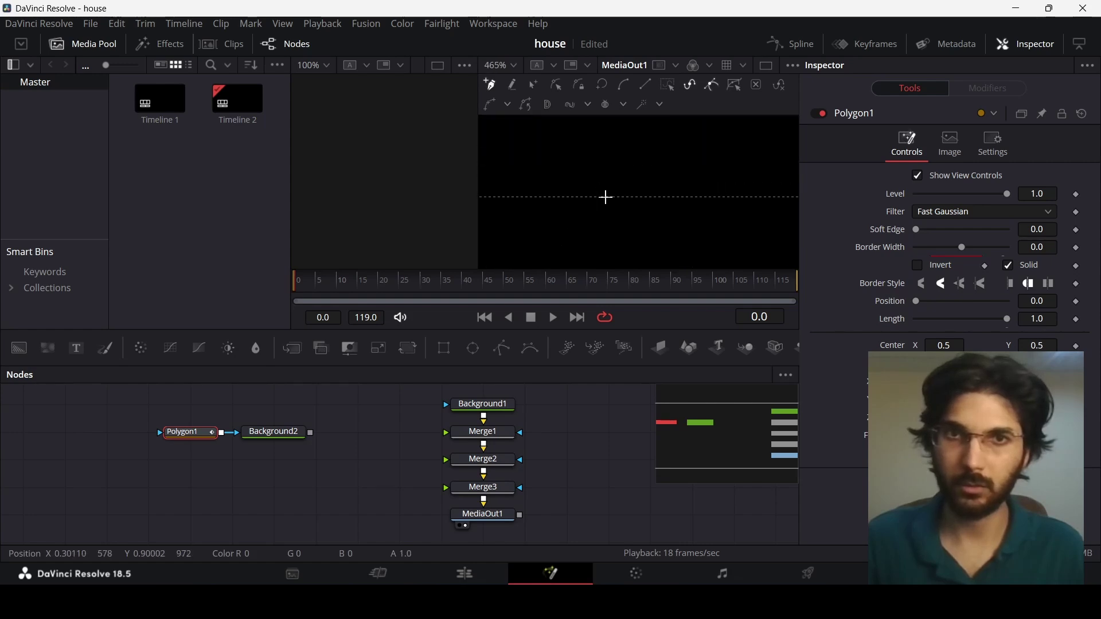
scroll(622, 219, "down", 8)
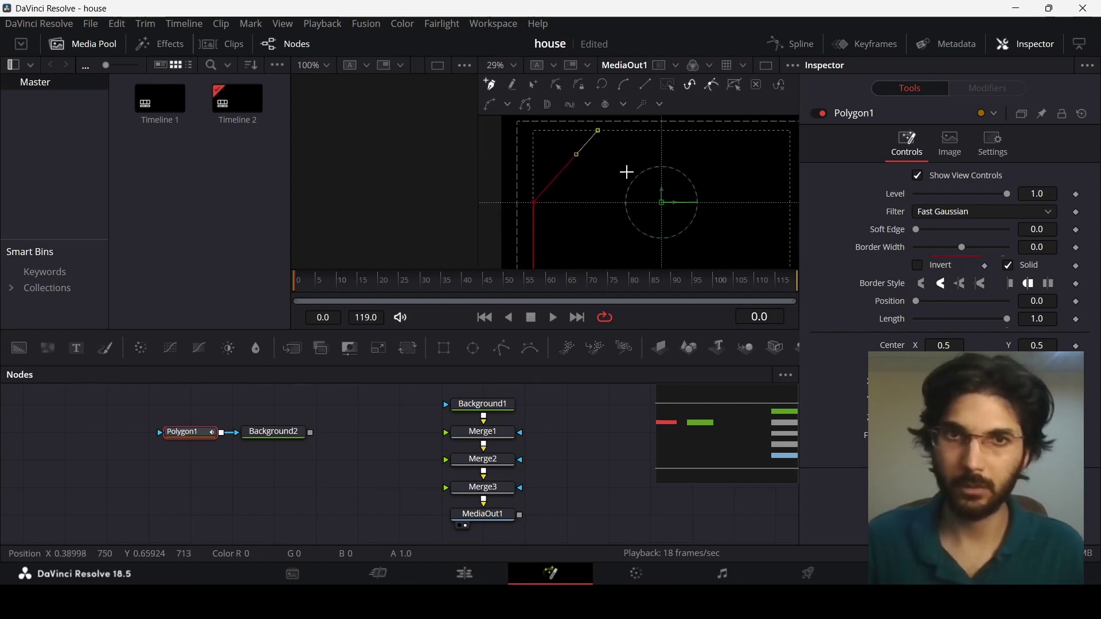
Complete the house outline with points at about X 0.5, Y 0.5 and 0.5, 0.1, and close it at the starting corner.
scroll(662, 203, "up", 8)
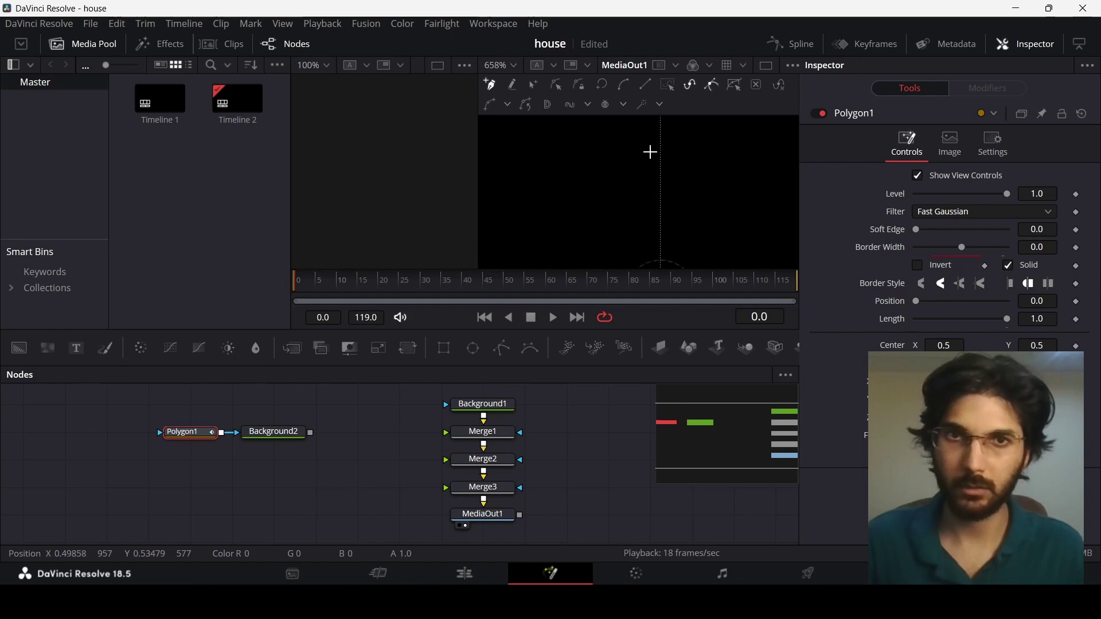
left_click_drag(650, 152, 656, 74)
left_click(674, 215)
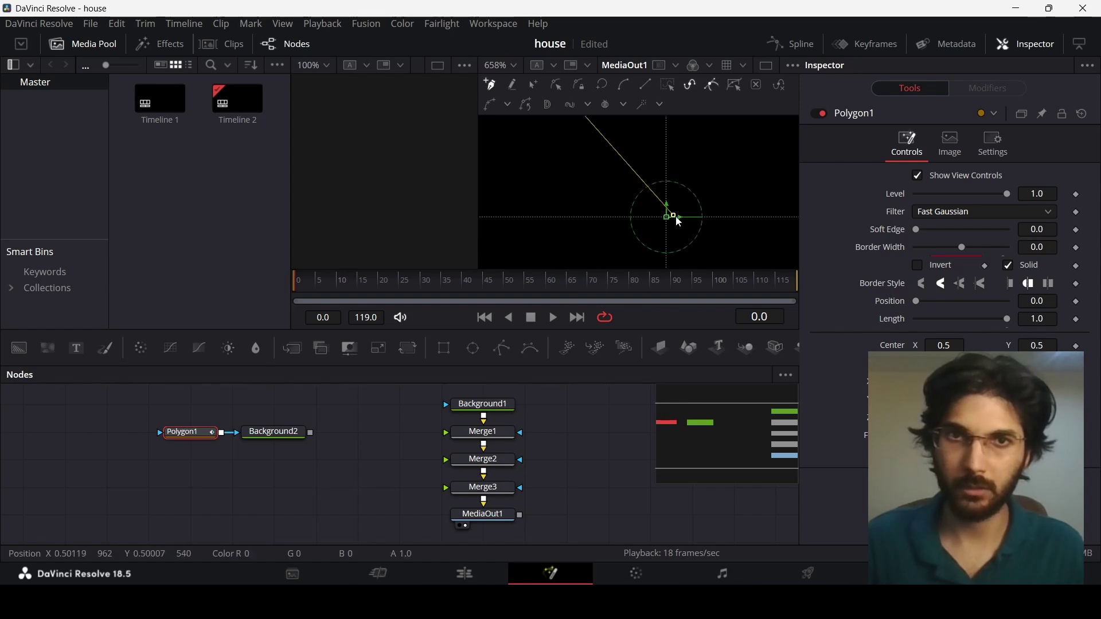
left_click_drag(676, 217, 666, 218)
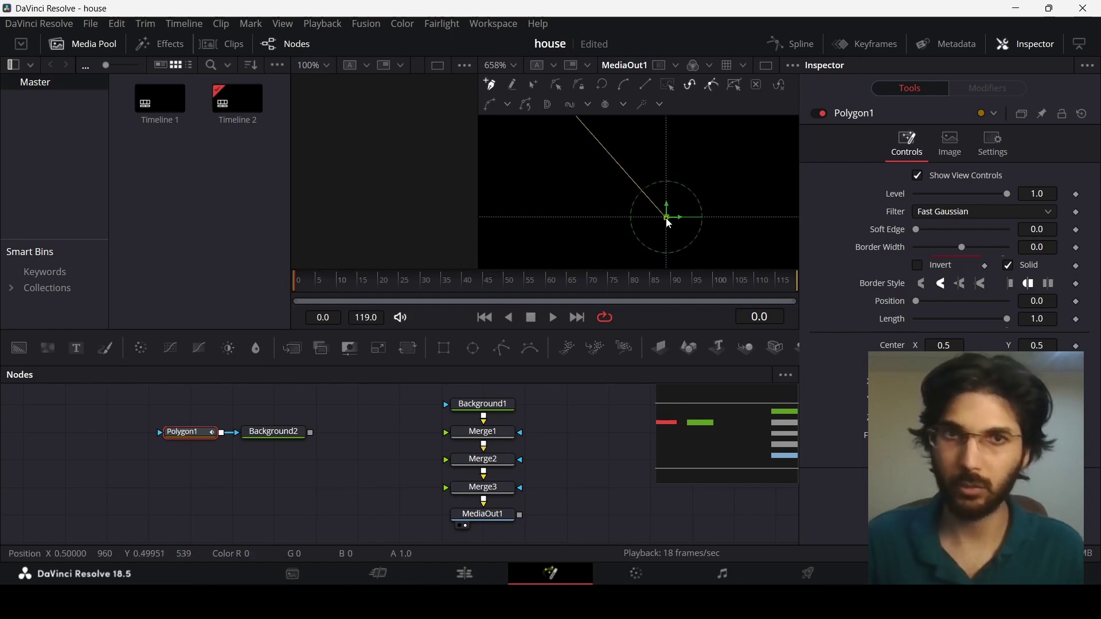
scroll(669, 227, "down", 6)
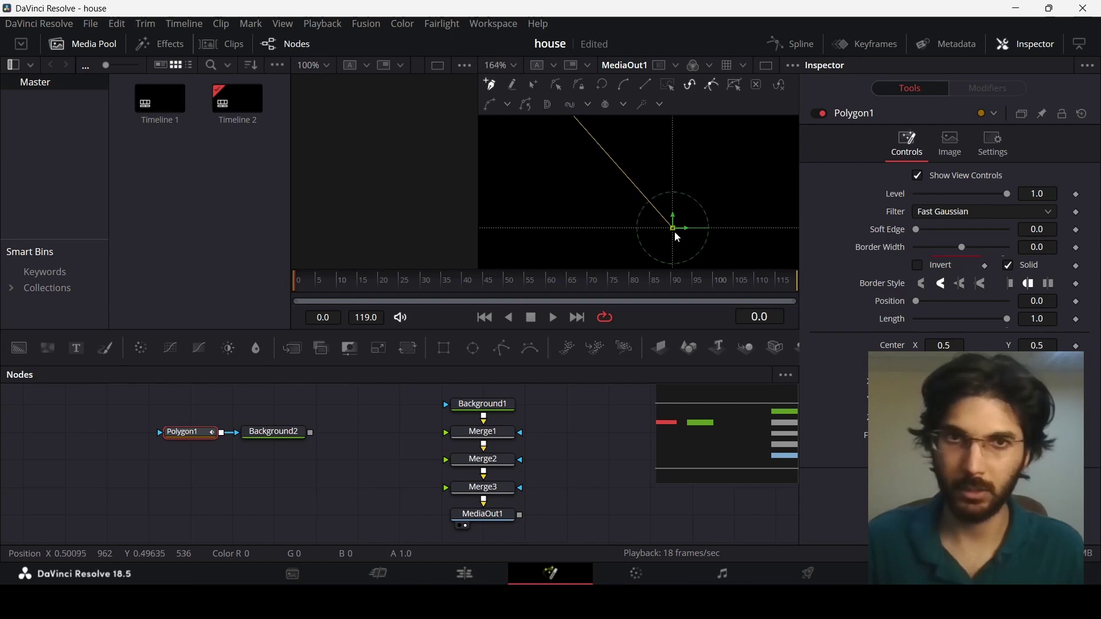
scroll(631, 263, "up", 2)
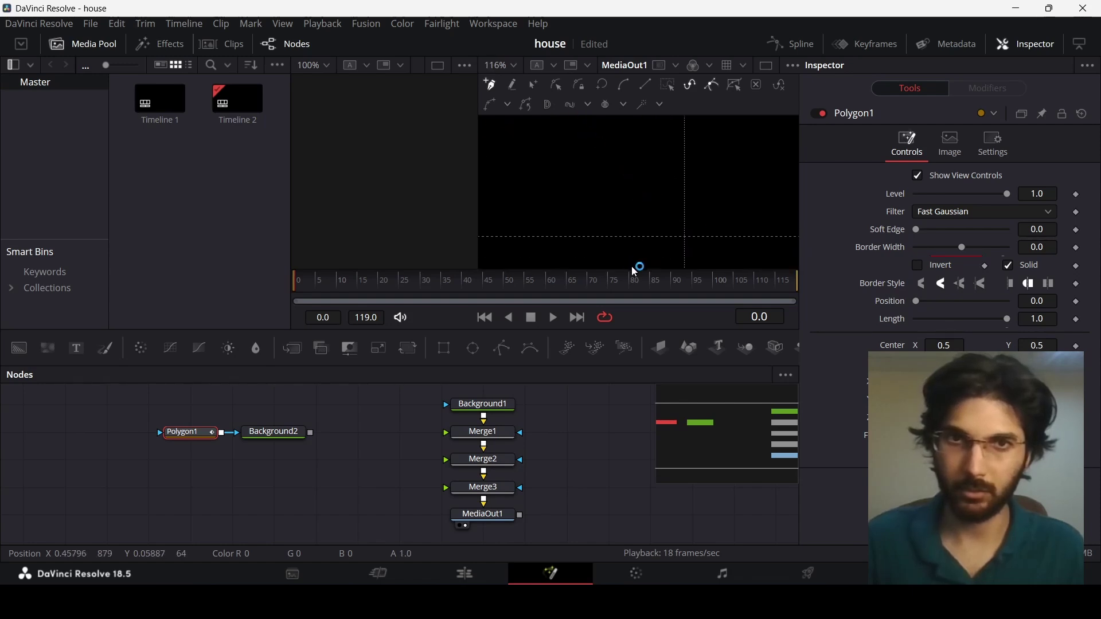
scroll(614, 242, "down", 3)
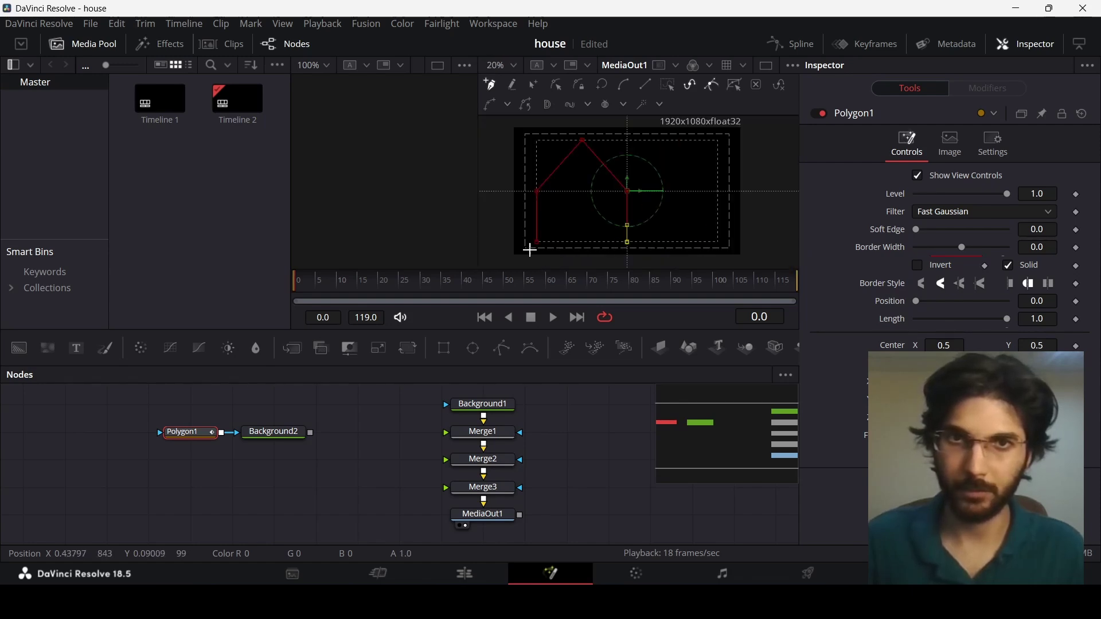
scroll(534, 246, "up", 4)
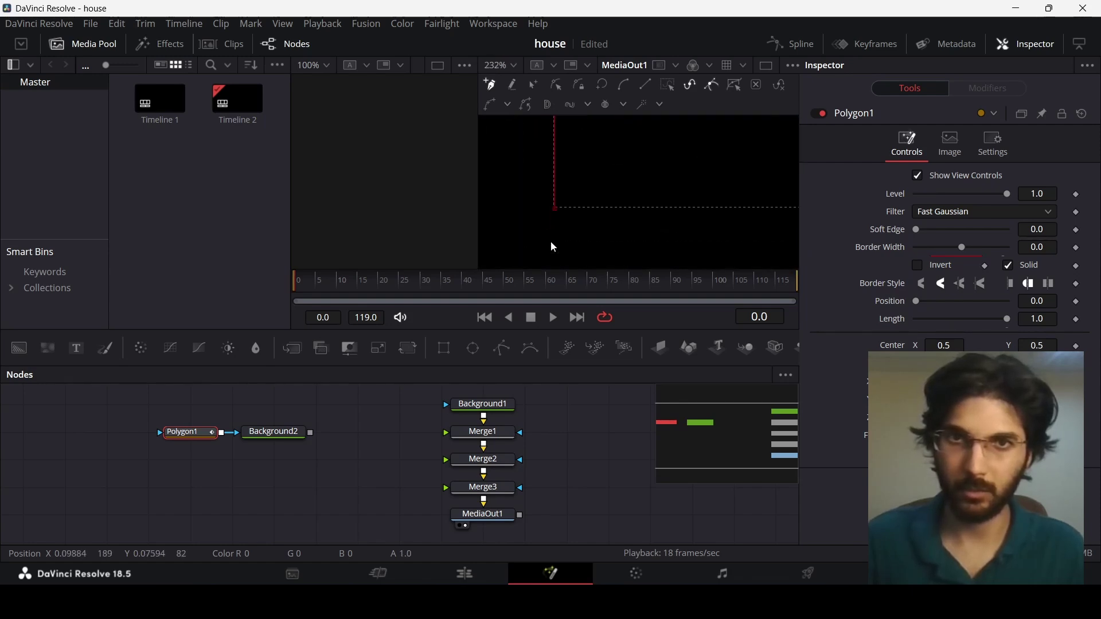
left_click(555, 210)
scroll(555, 209, "down", 4)
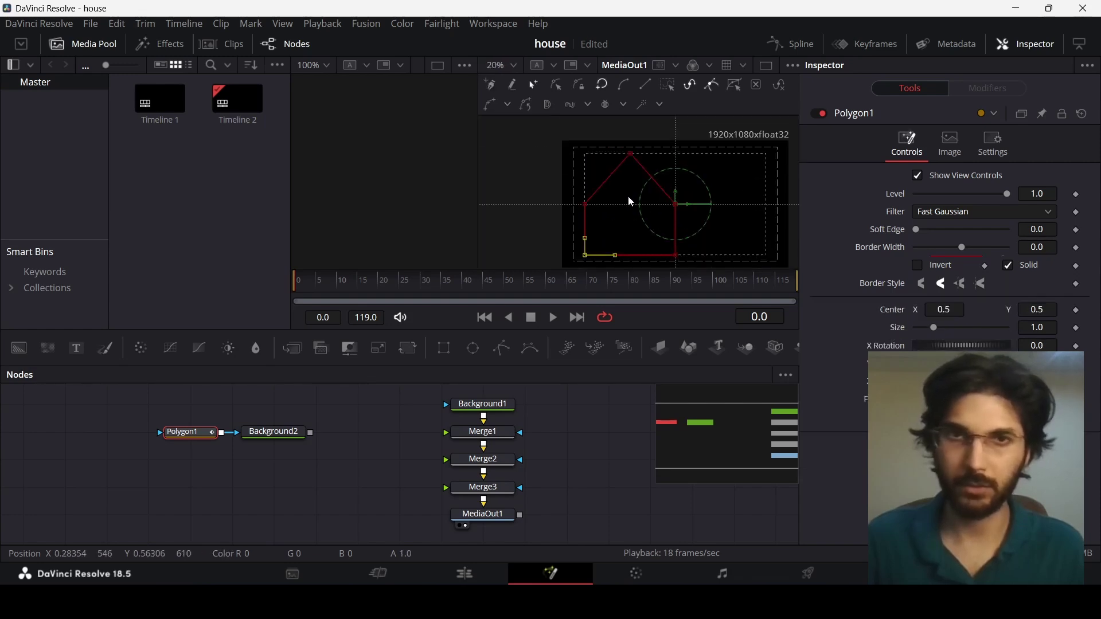
scroll(634, 209, "up", 2)
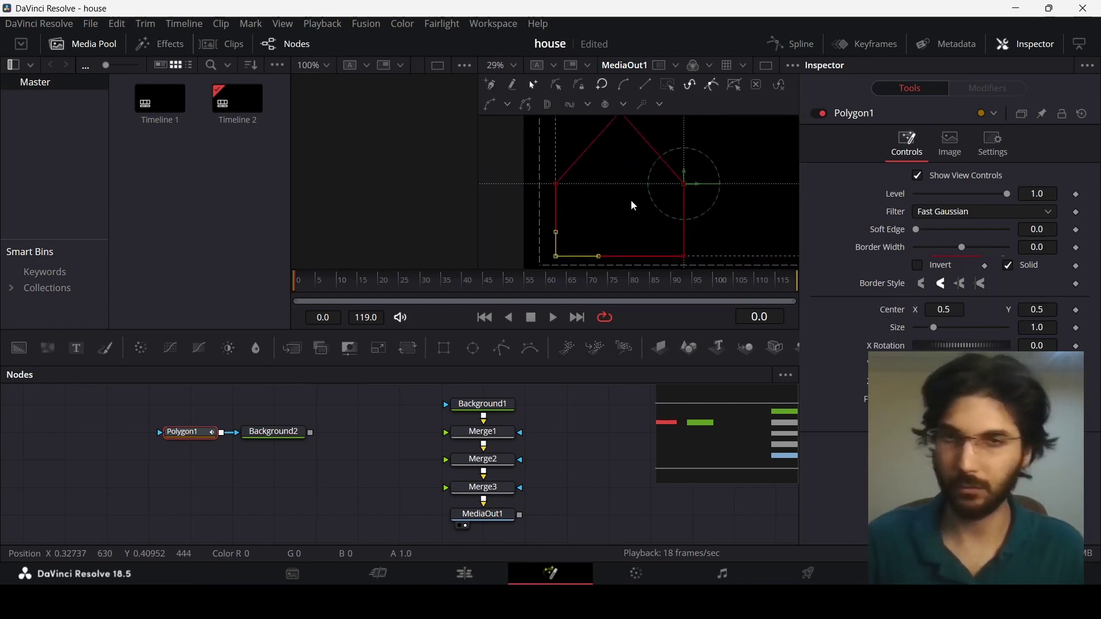
Connect Background2 to the foreground input of Merge1 and widen the MediaOut1 viewer.
left_click_drag(310, 433, 447, 433)
left_click(419, 462)
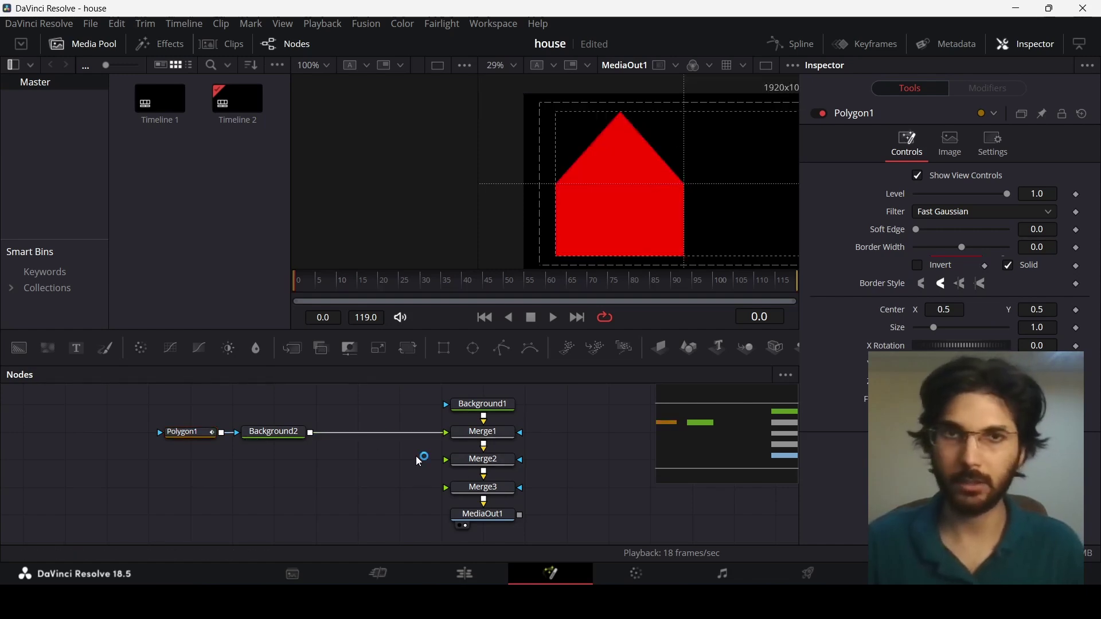
left_click_drag(481, 209, 345, 201)
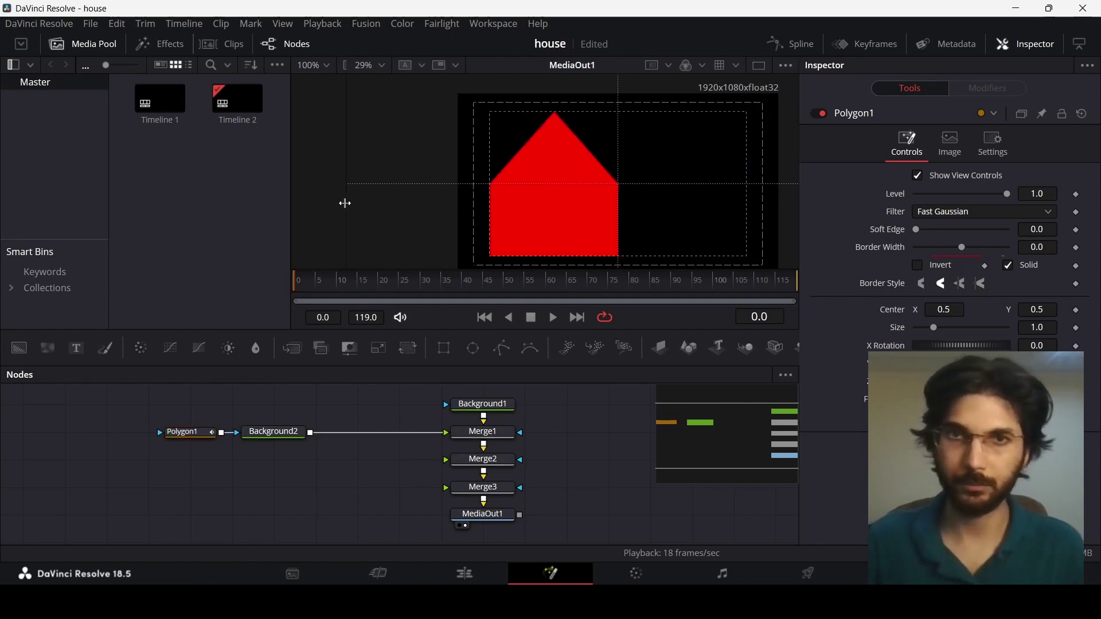
Shift the roof peak point of Polygon1 slightly to the left and deselect the node.
left_click(187, 431)
scroll(539, 188, "up", 2)
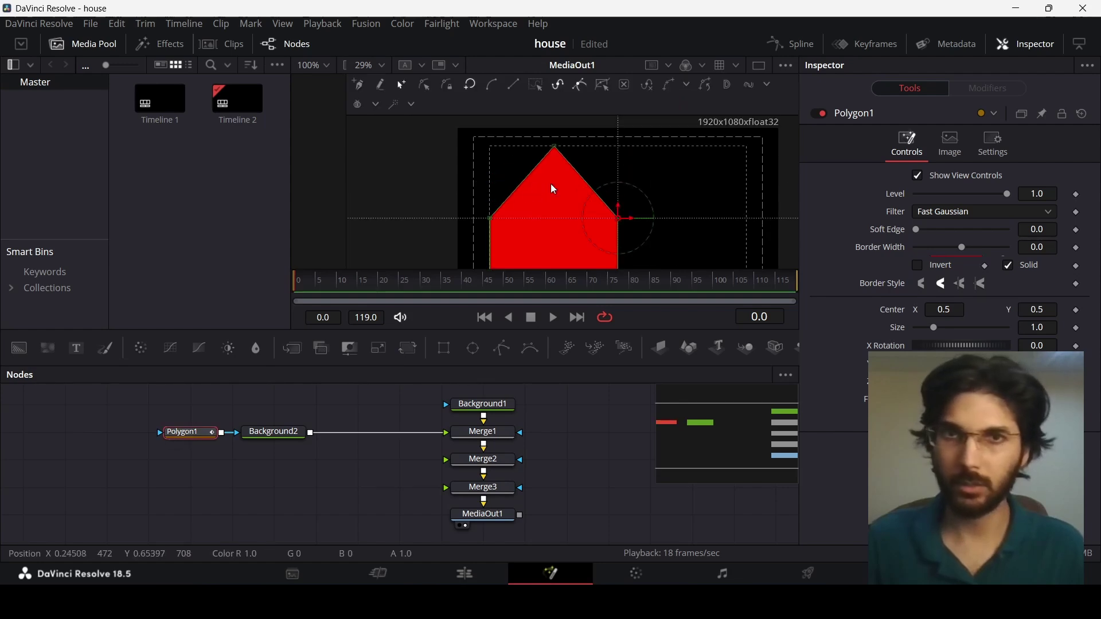
left_click(556, 147)
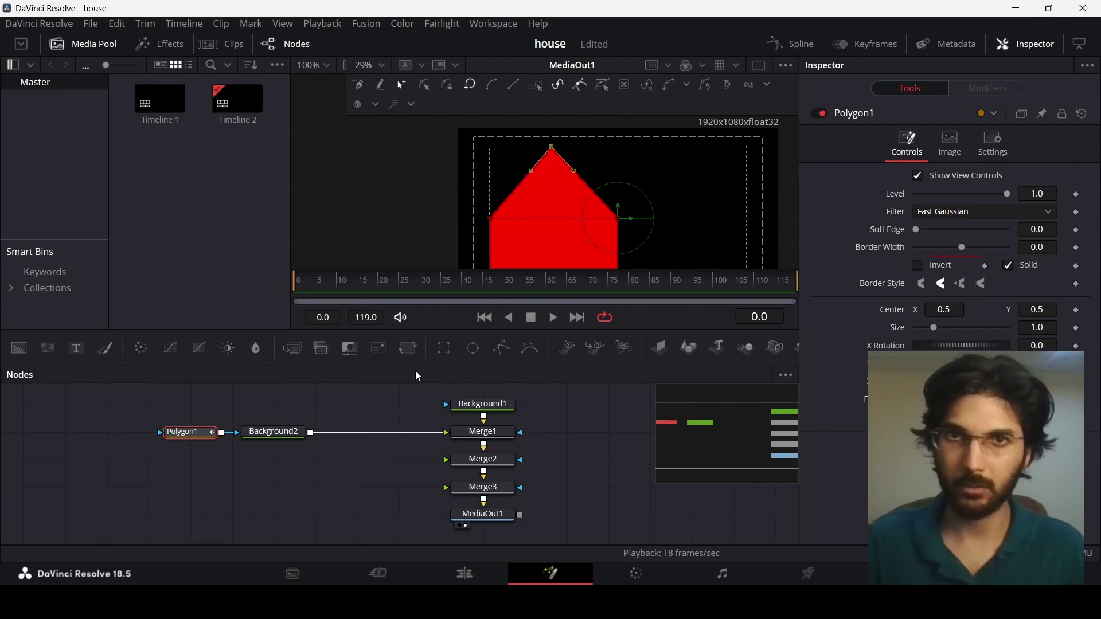
left_click(361, 453)
scroll(555, 194, "down", 1)
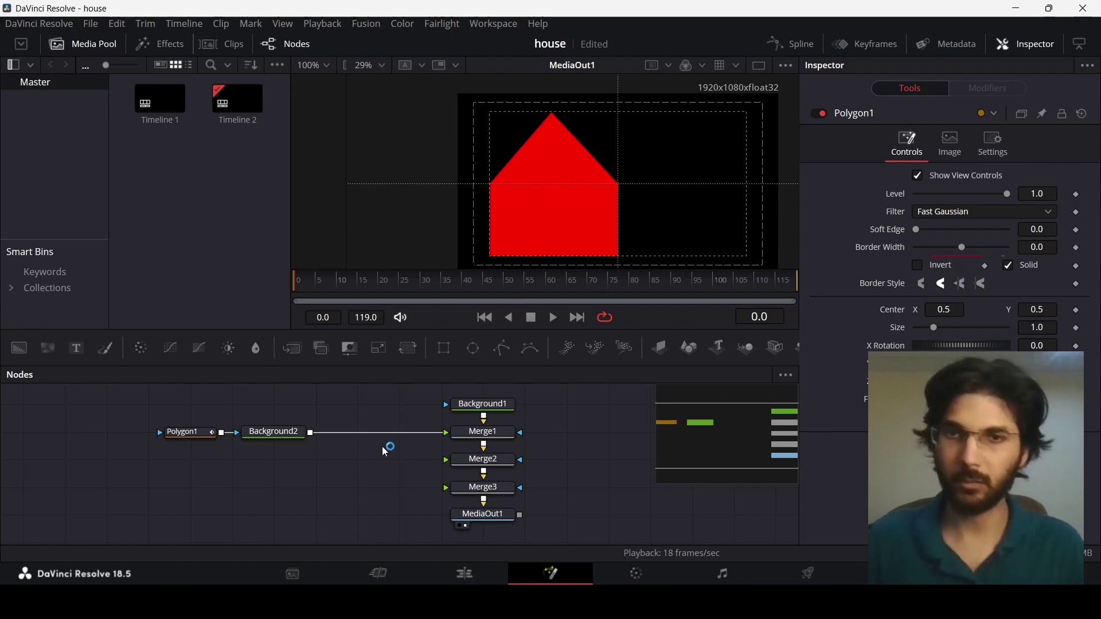
Add a Background node coloured dark blue at about 0.4 with its own Polygon mask, and connect it to the foreground of Merge2.
left_click_drag(502, 348, 188, 465)
left_click_drag(20, 351, 281, 468)
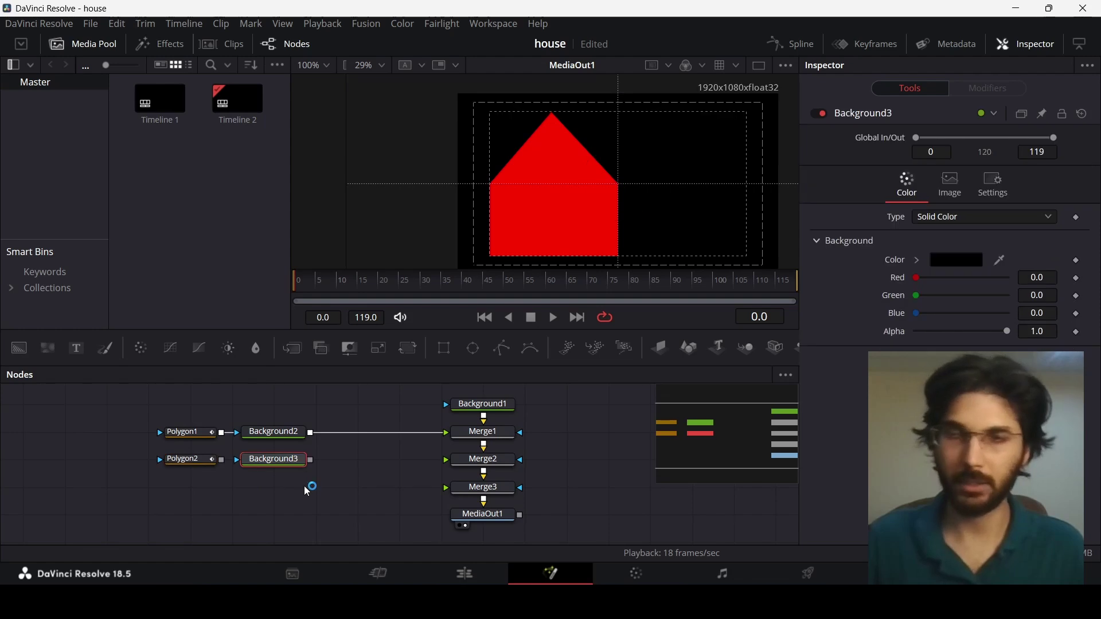
left_click_drag(916, 314, 955, 314)
left_click_drag(221, 460, 469, 461)
Raise the roof peak point of Polygon1 onto the safe-area line at about Y 0.9.
left_click(185, 459)
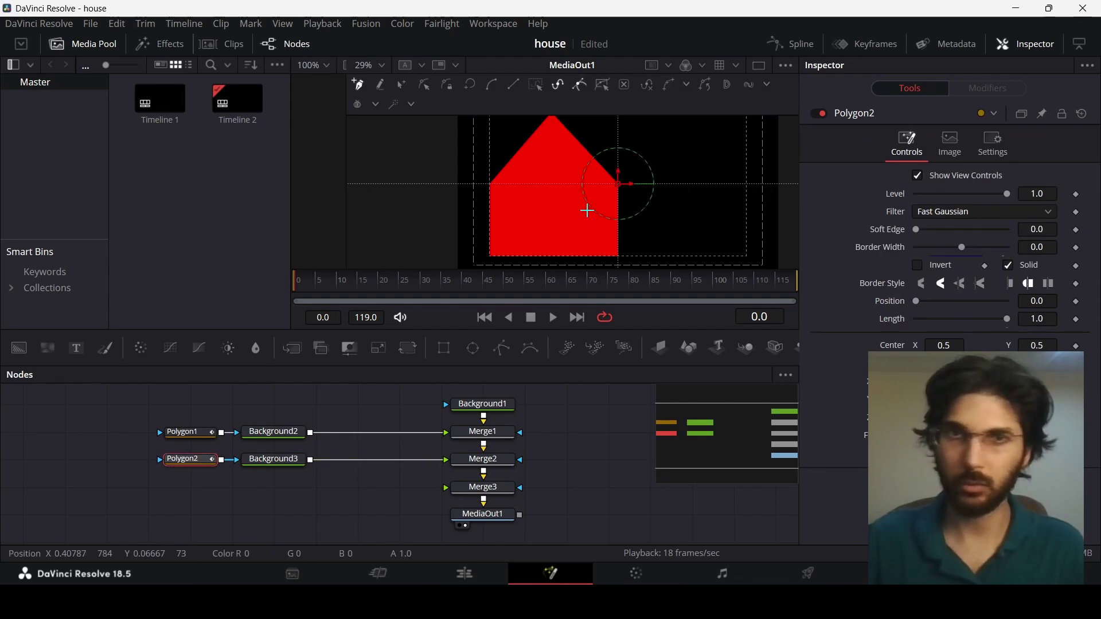
scroll(550, 204, "up", 4)
scroll(576, 149, "down", 1)
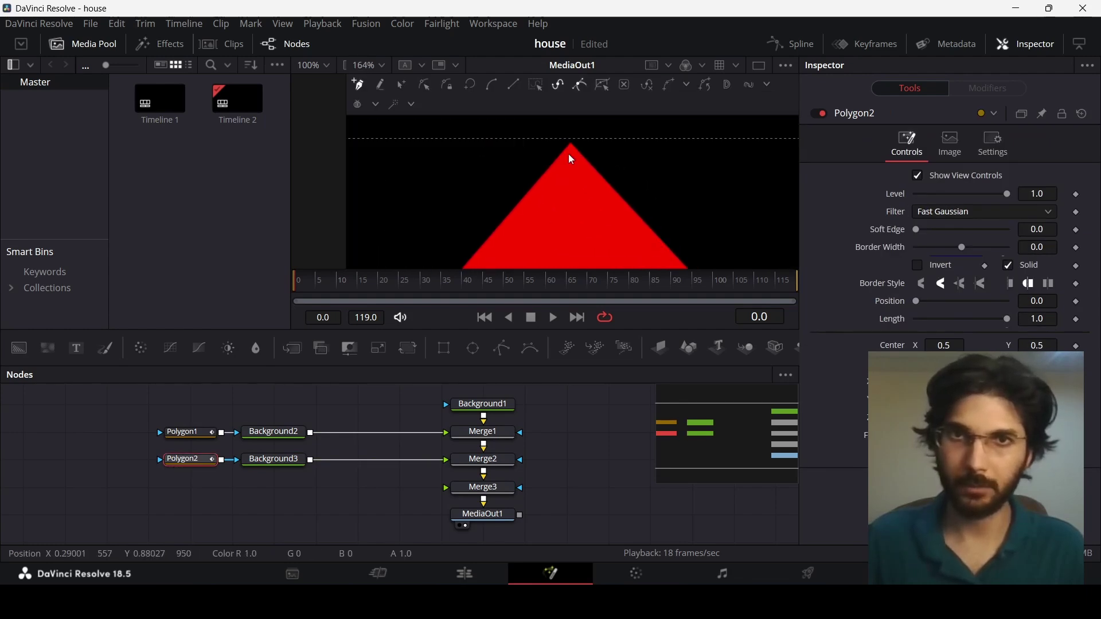
scroll(569, 153, "up", 1)
left_click(185, 432)
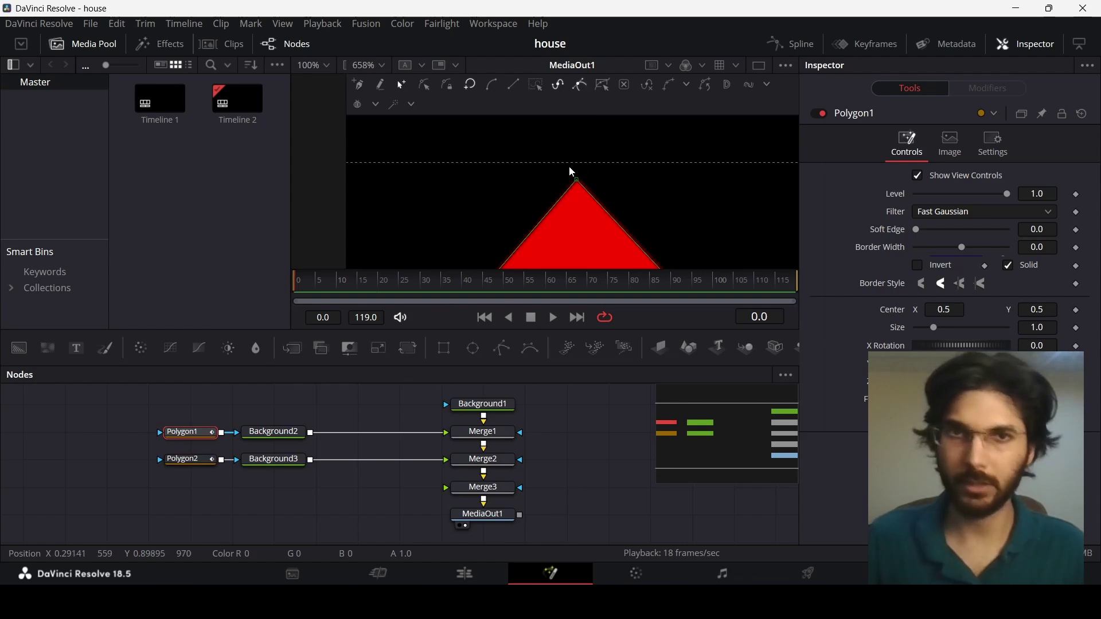
left_click_drag(578, 183, 578, 163)
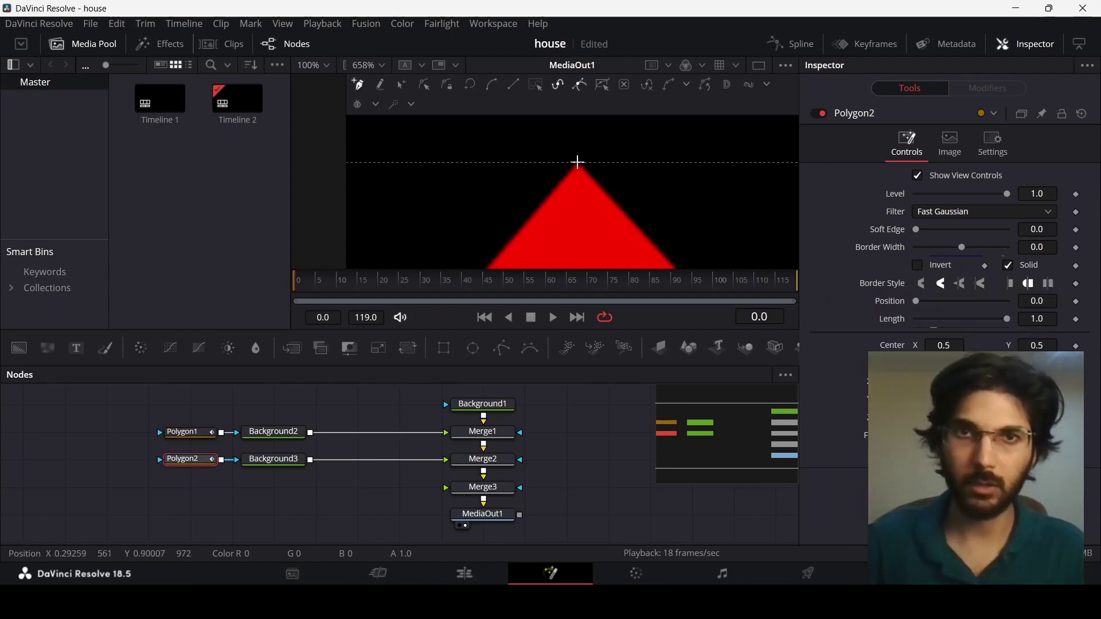
Start the roof outline in Polygon2 with points at the red peak, then about X 0.9, Y 0.9 and 0.9, 0.5.
scroll(638, 195, "down", 7)
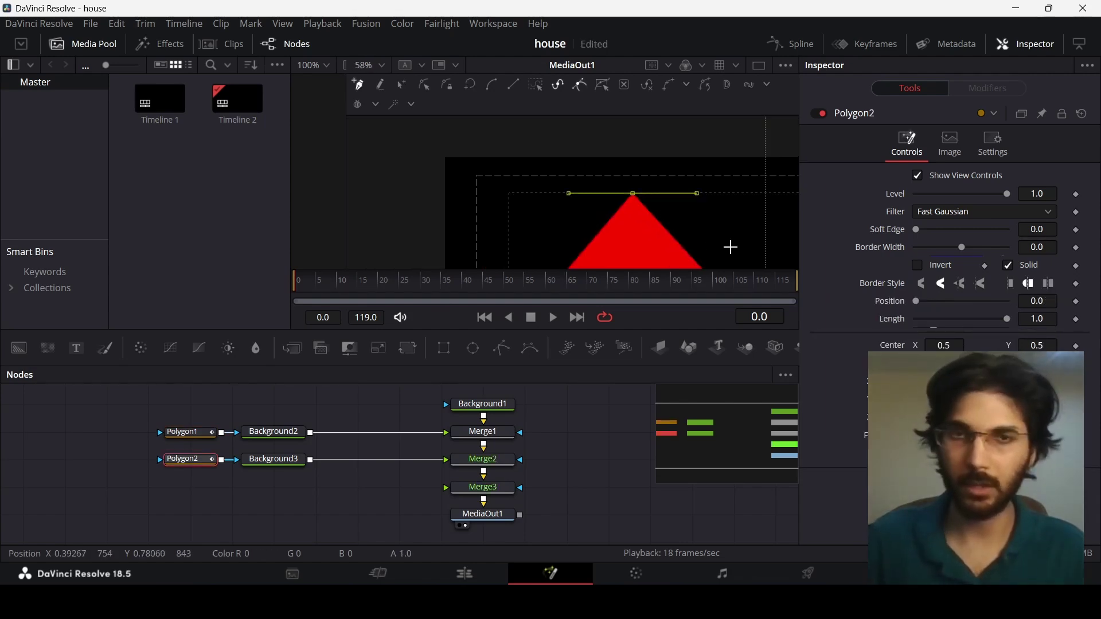
left_click_drag(730, 247, 477, 173)
scroll(617, 180, "down", 2)
scroll(649, 195, "up", 8)
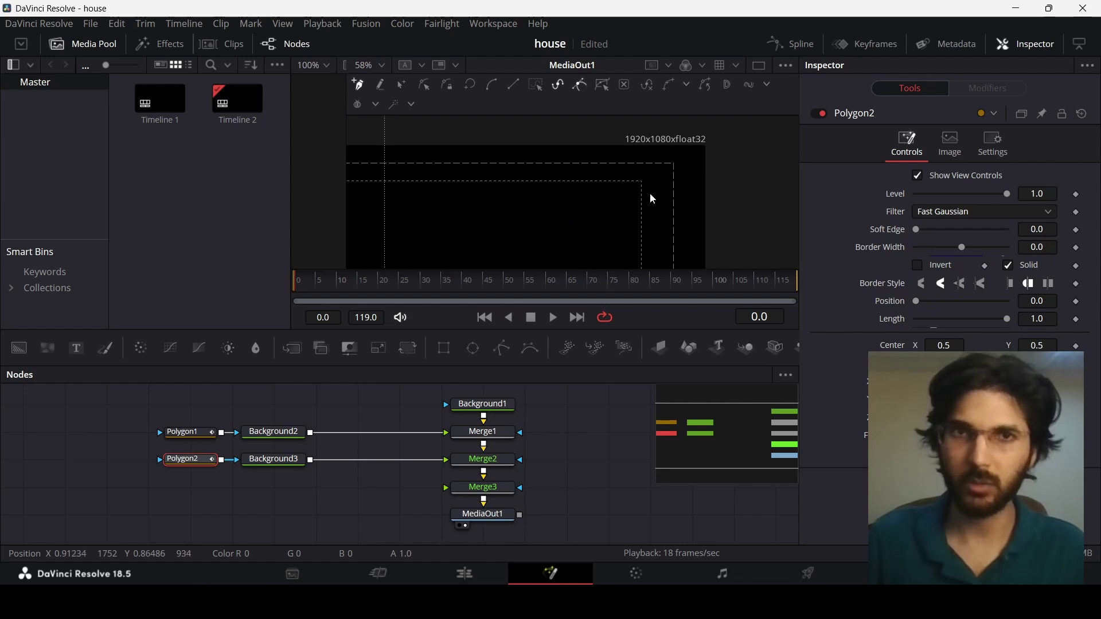
left_click(596, 135)
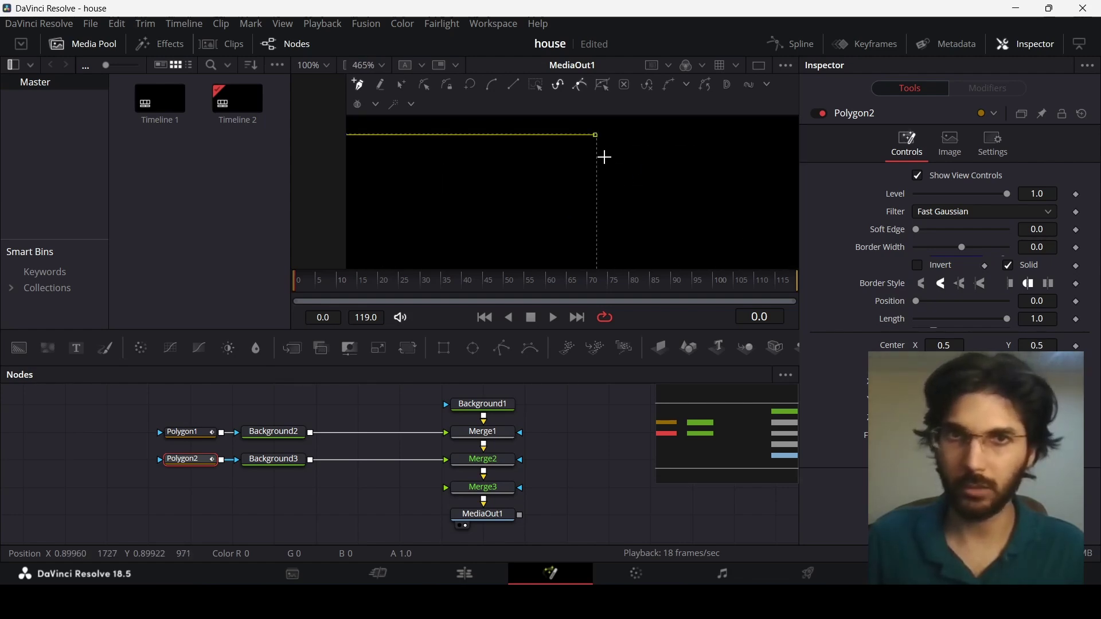
scroll(609, 184, "down", 2)
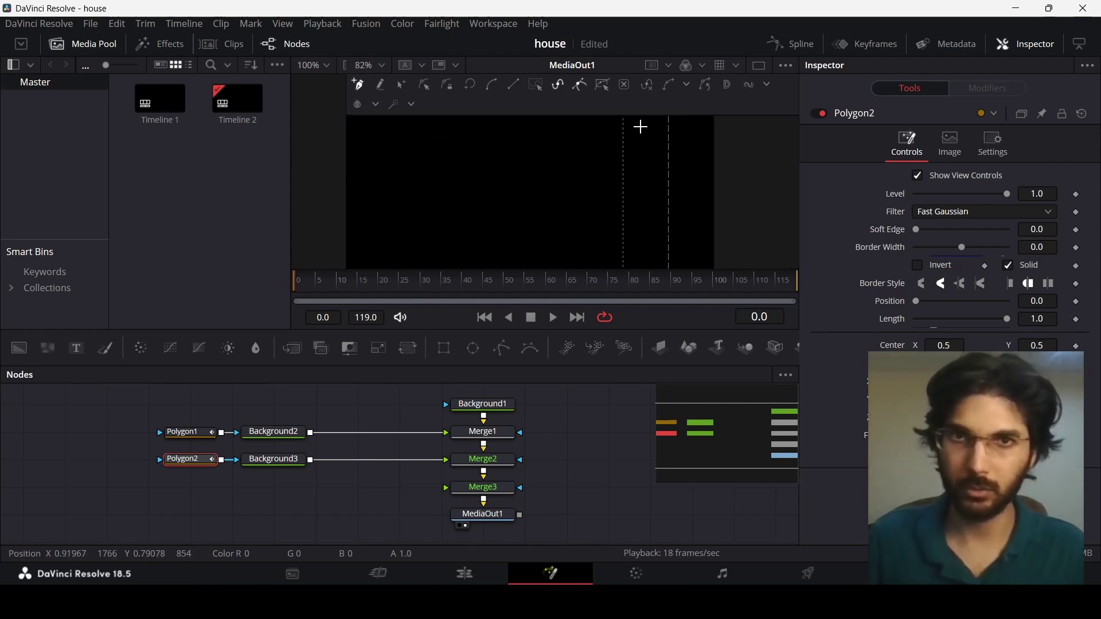
scroll(629, 235, "up", 2)
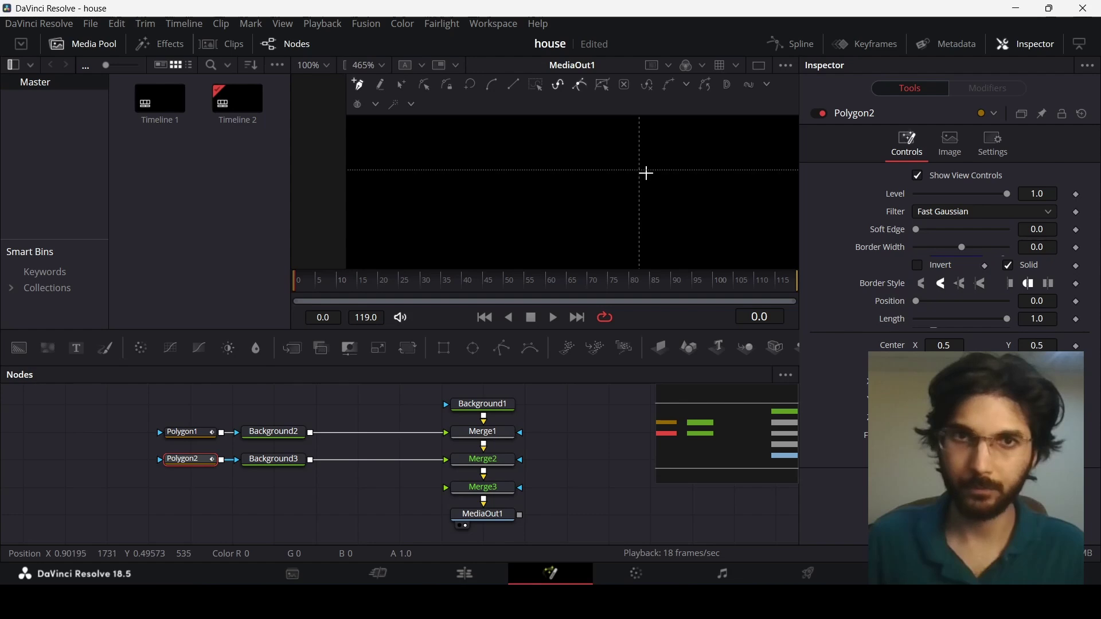
scroll(645, 179, "down", 2)
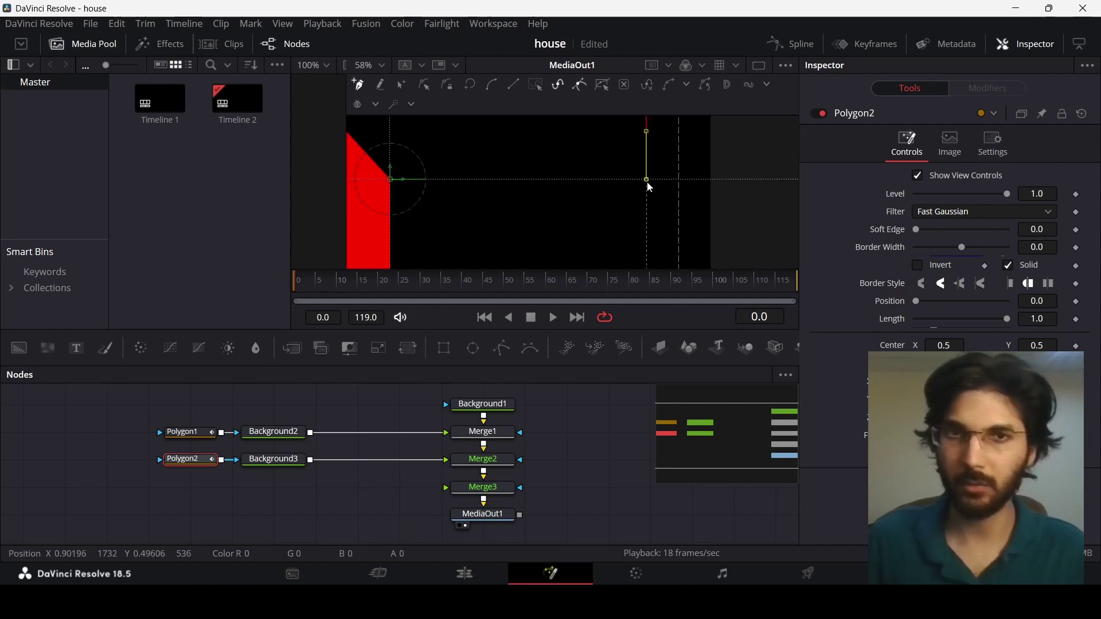
Complete the Polygon2 roof outline with a point at about X 0.5, Y 0.5, close it at the red peak and deselect the node.
scroll(388, 182, "up", 8)
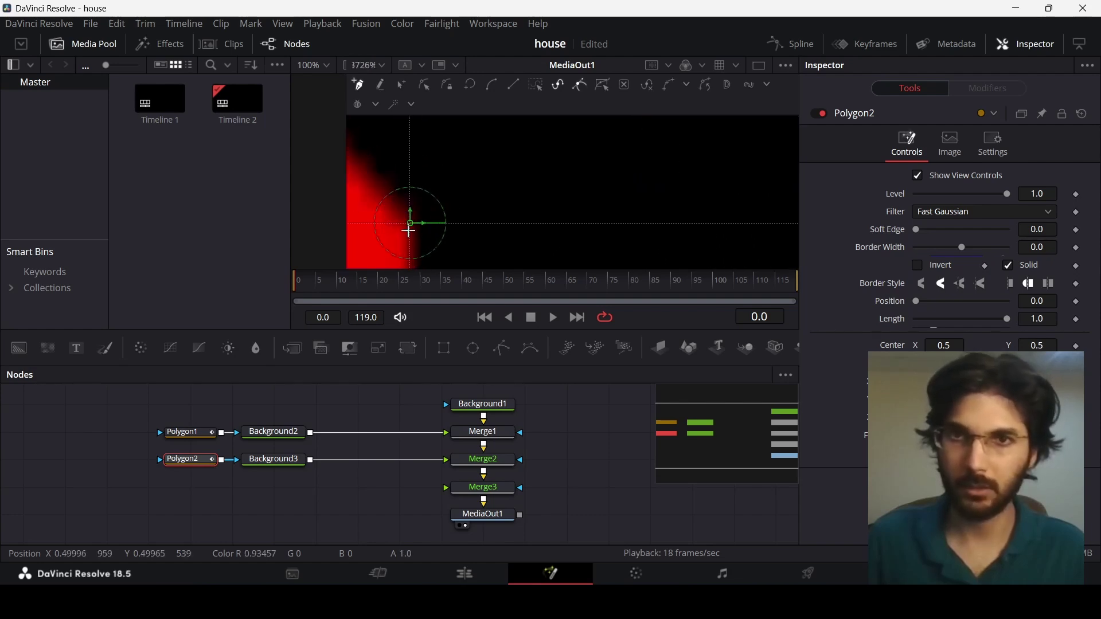
scroll(398, 227, "down", 5)
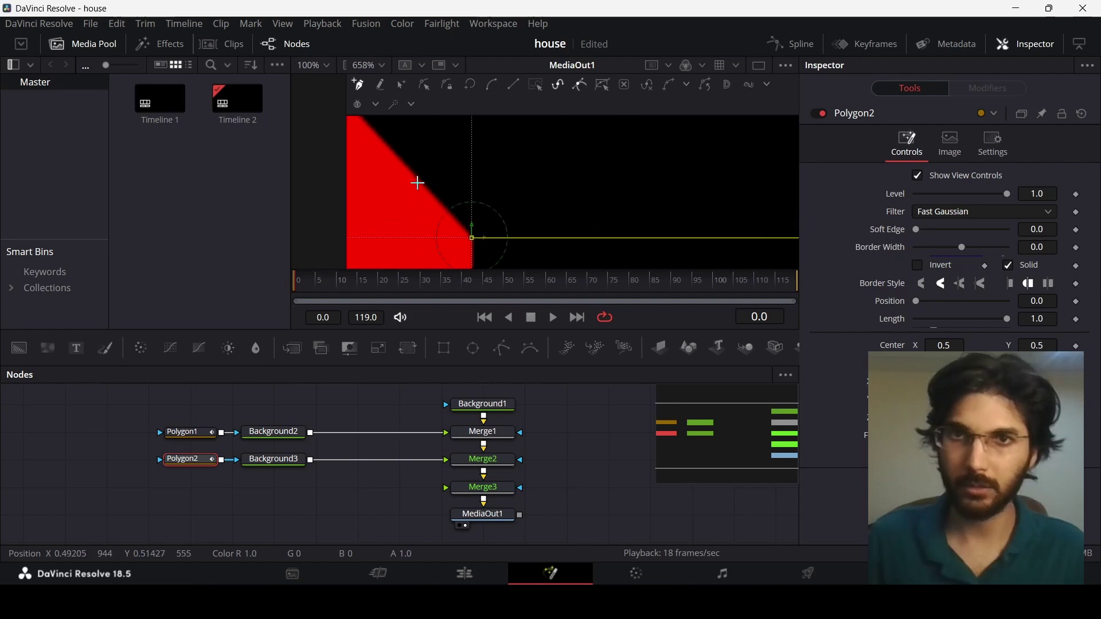
scroll(471, 190, "down", 4)
left_click_drag(431, 164, 506, 276)
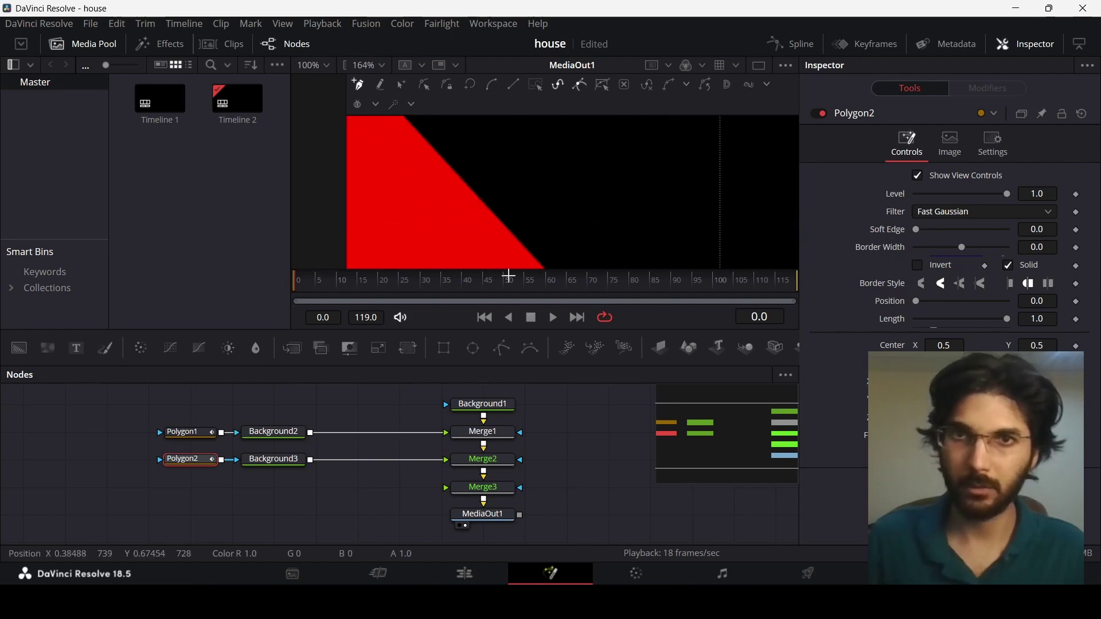
left_click_drag(423, 187, 469, 232)
scroll(470, 233, "down", 3)
scroll(493, 208, "up", 4)
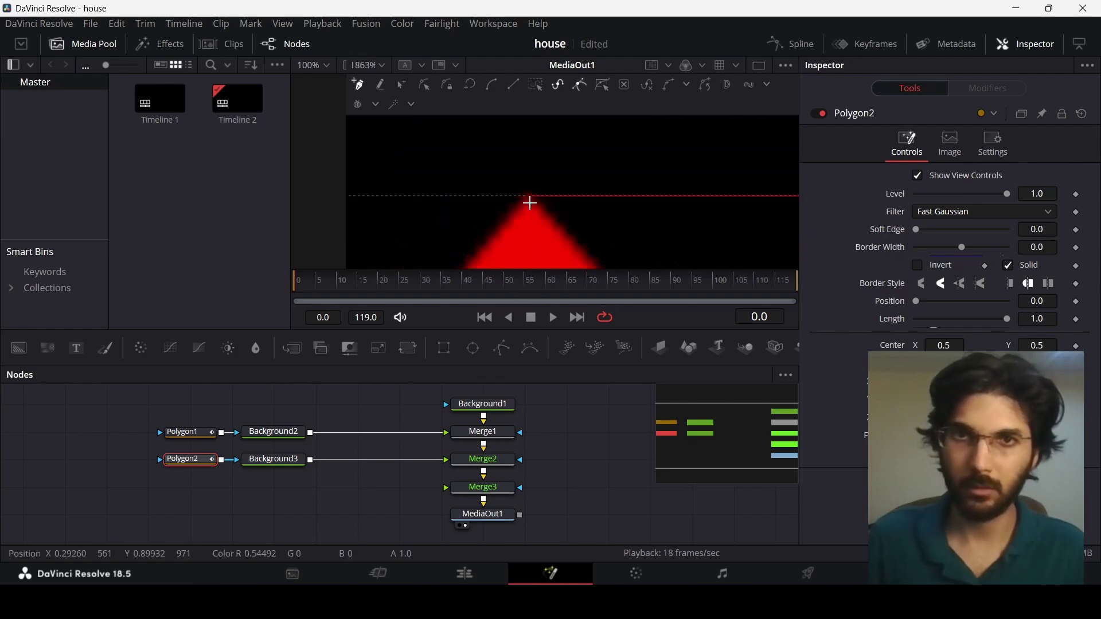
left_click(530, 197)
scroll(587, 228, "down", 10)
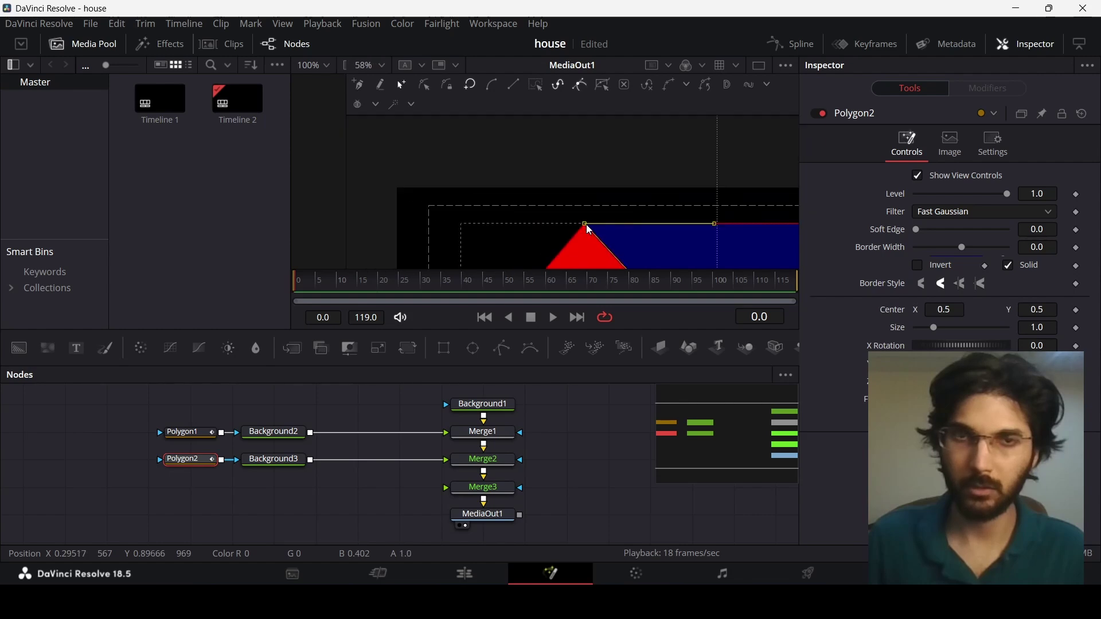
left_click_drag(652, 253, 537, 133)
scroll(598, 205, "down", 3)
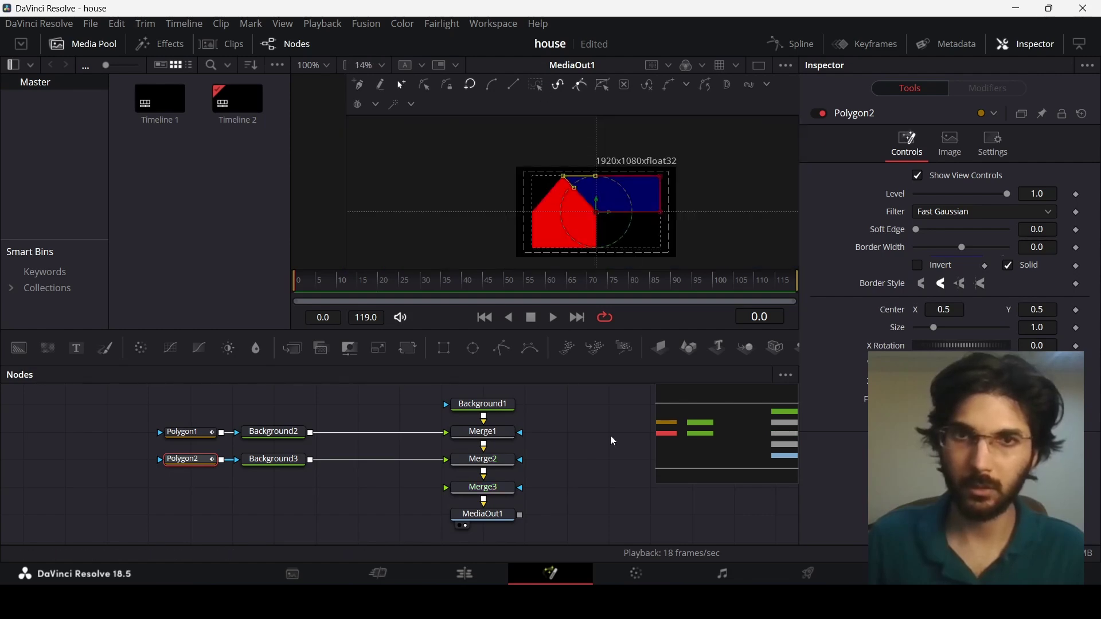
scroll(609, 218, "up", 2)
scroll(608, 206, "up", 3)
scroll(608, 205, "down", 2)
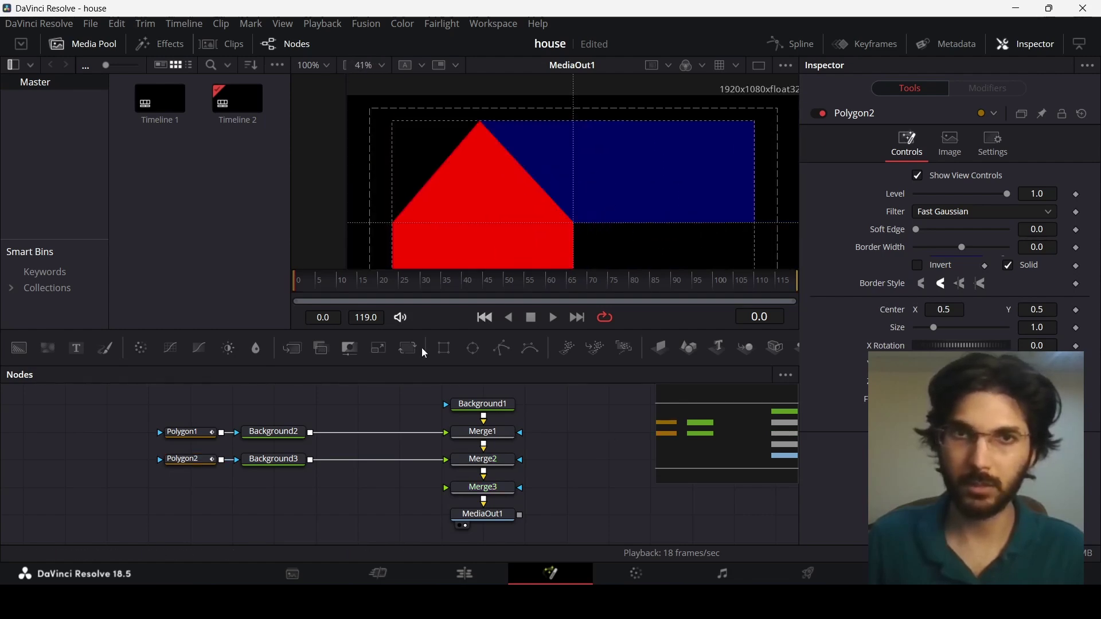
Slant the blue roof by moving Polygon2's upper far corner inward to about X 0.74, Y 0.9, and deselect the node.
left_click(194, 462)
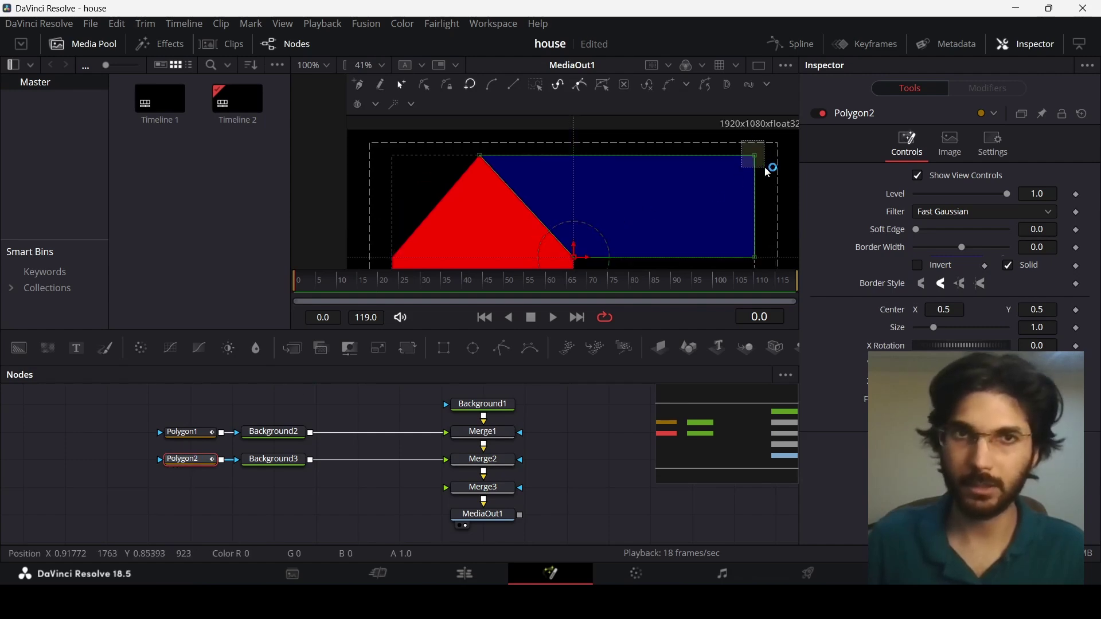
left_click(756, 156)
left_click_drag(757, 157, 687, 162)
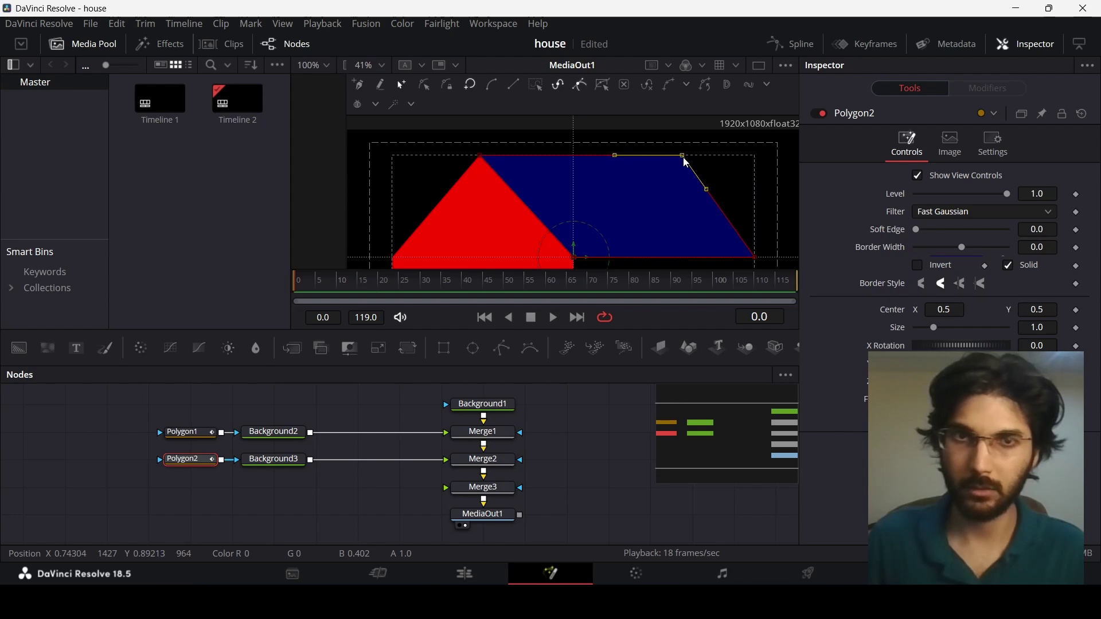
scroll(699, 172, "down", 2)
left_click(548, 477)
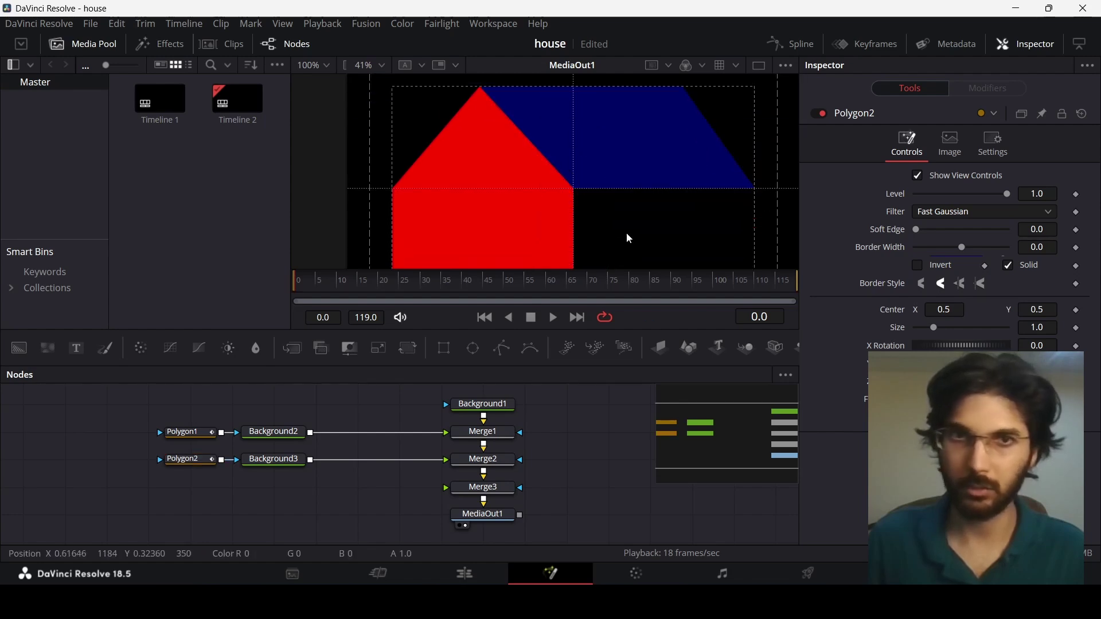
scroll(665, 207, "down", 2)
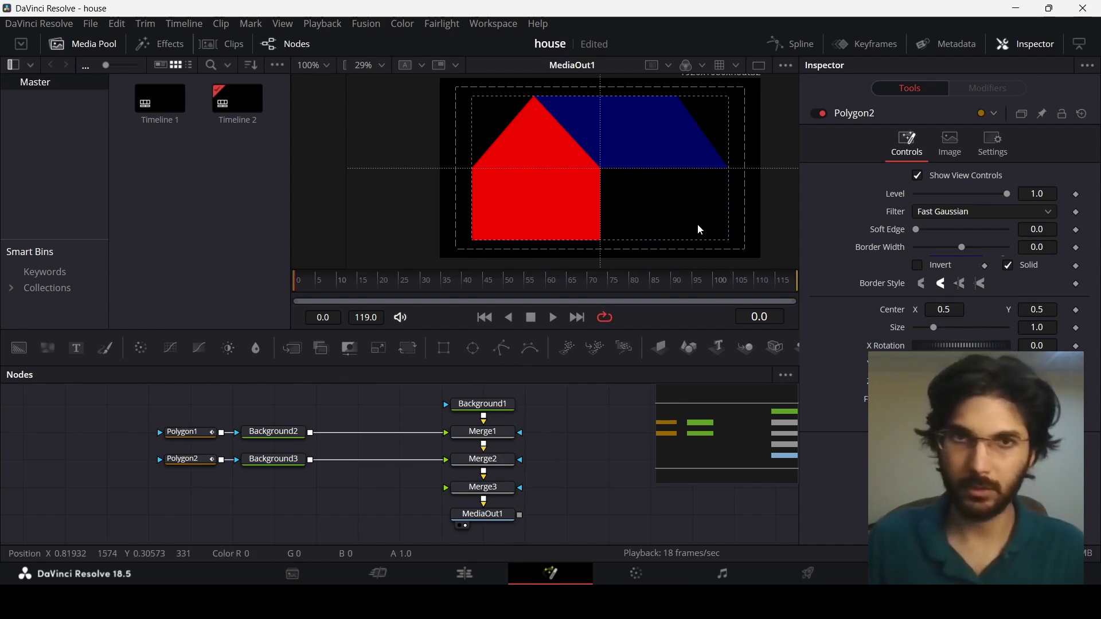
Add a Background node with red at 0.795 and its own Polygon mask, and connect it to the foreground of Merge3.
left_click_drag(503, 353, 187, 488)
left_click_drag(19, 348, 258, 483)
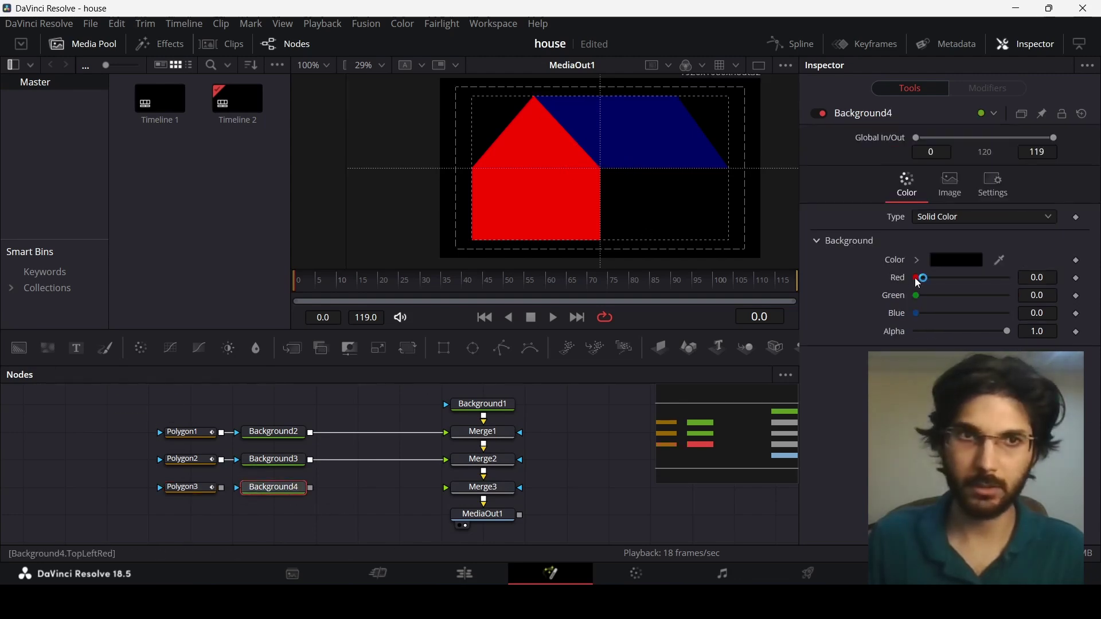
left_click_drag(919, 283, 986, 277)
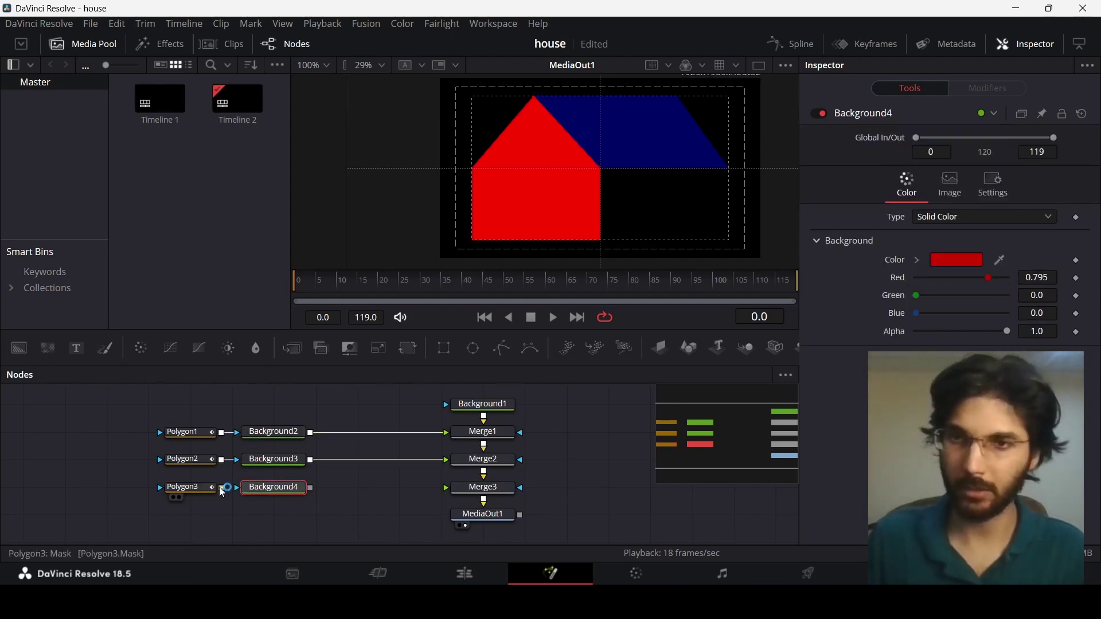
left_click_drag(310, 488, 447, 488)
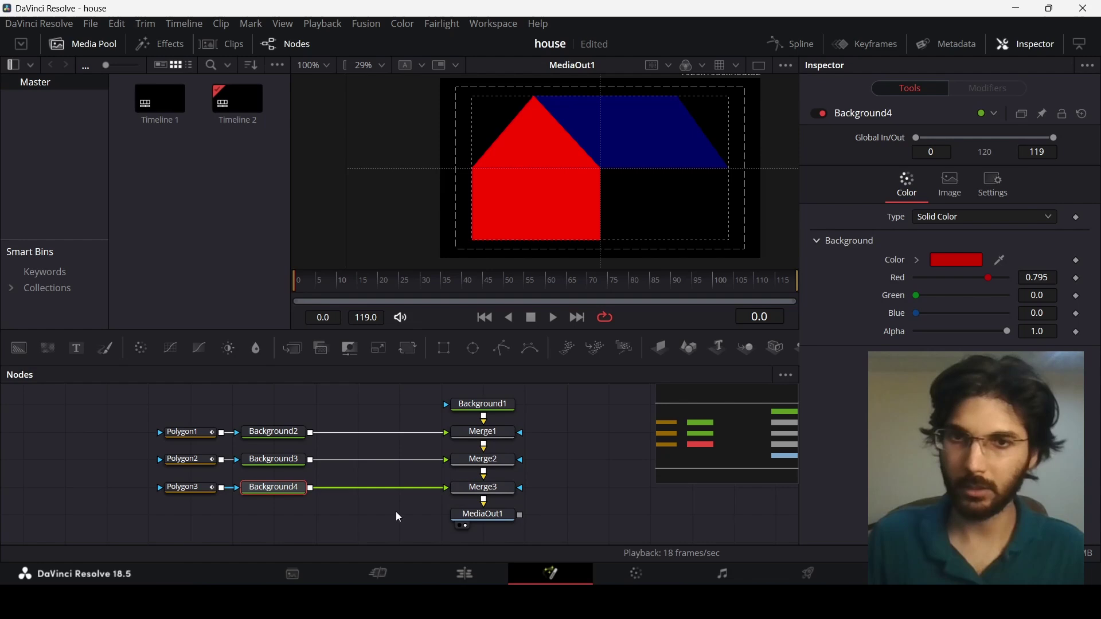
Start the side wall outline in Polygon3 with points at about X 0.5, Y 0.1 and 0.9, 0.1.
left_click(198, 491)
scroll(617, 228, "up", 2)
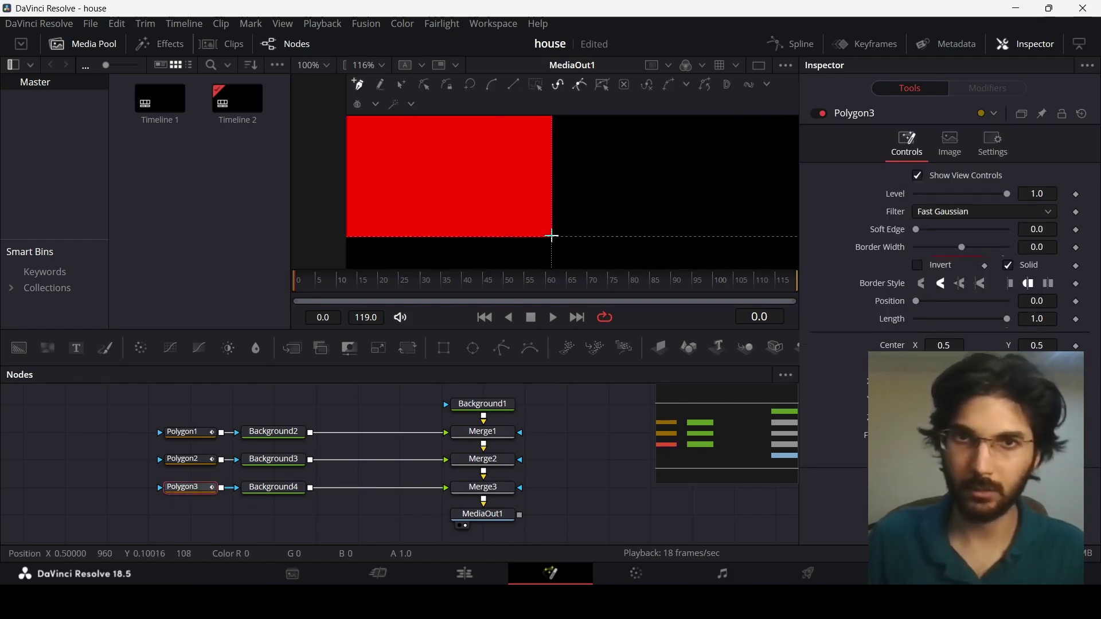
scroll(627, 241, "down", 6)
left_click_drag(552, 236, 581, 224)
scroll(581, 213, "up", 5)
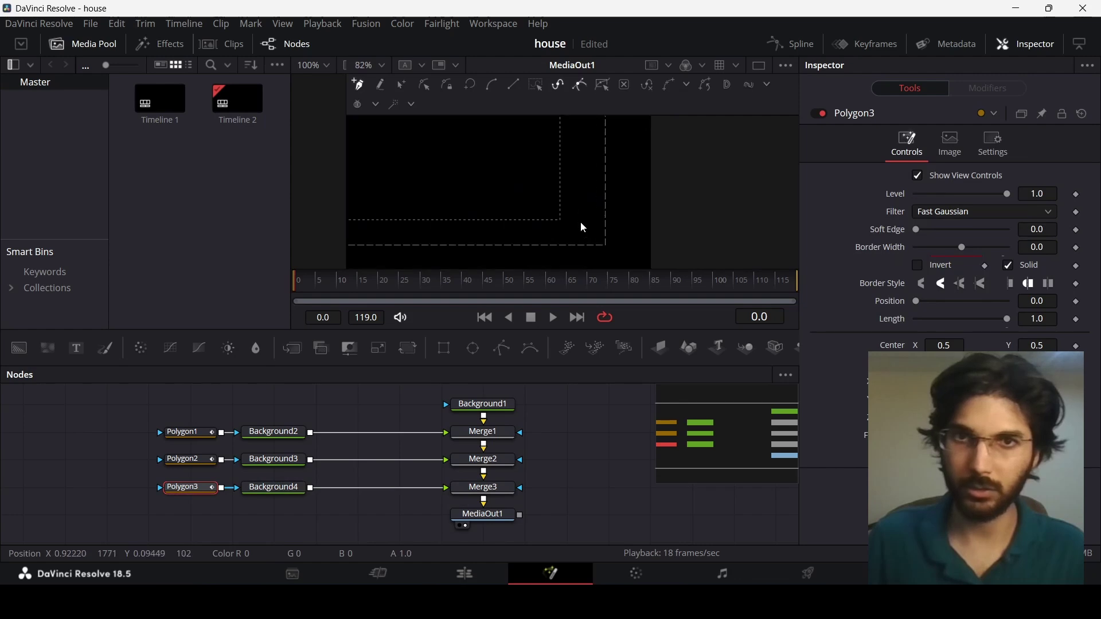
scroll(582, 224, "up", 2)
left_click(501, 212)
Complete the Polygon3 side wall with points at about X 0.9, Y 0.5 and 0.5, 0.5, close the outline and deselect the node.
scroll(511, 198, "down", 5)
scroll(508, 203, "up", 4)
left_click_drag(470, 218, 733, 241)
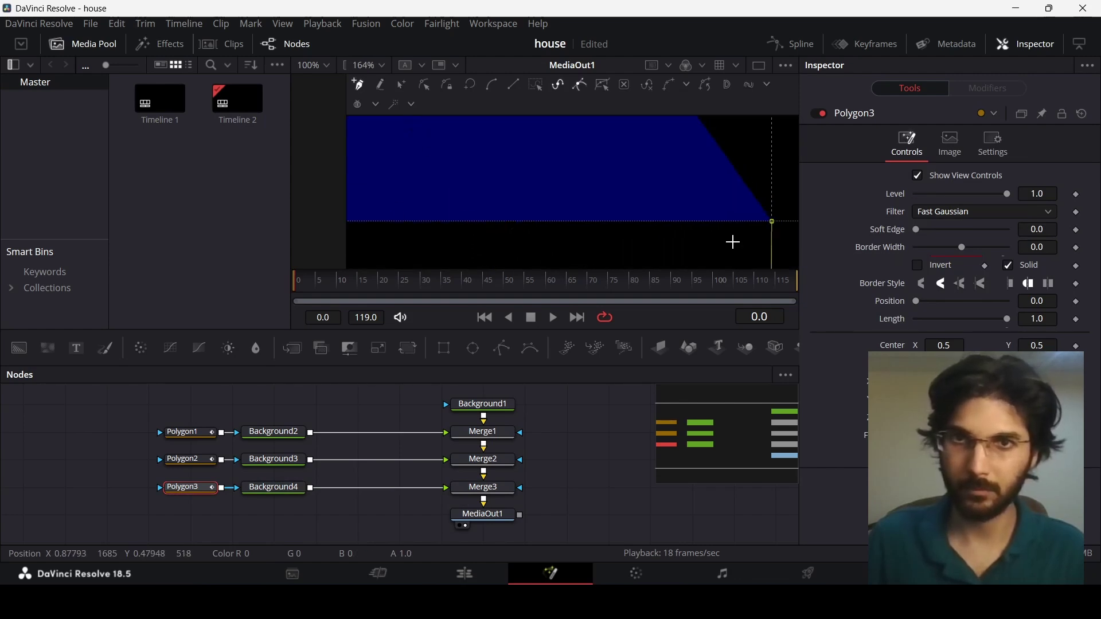
scroll(732, 240, "down", 2)
scroll(457, 229, "up", 5)
scroll(459, 223, "down", 6)
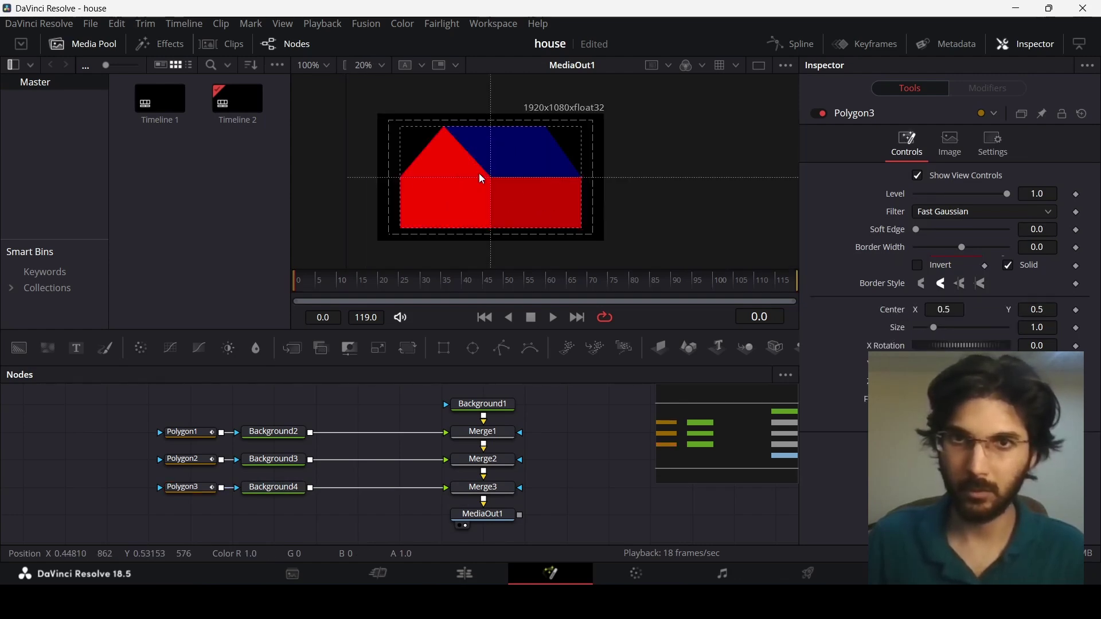
scroll(532, 201, "up", 1)
left_click_drag(528, 193, 532, 196)
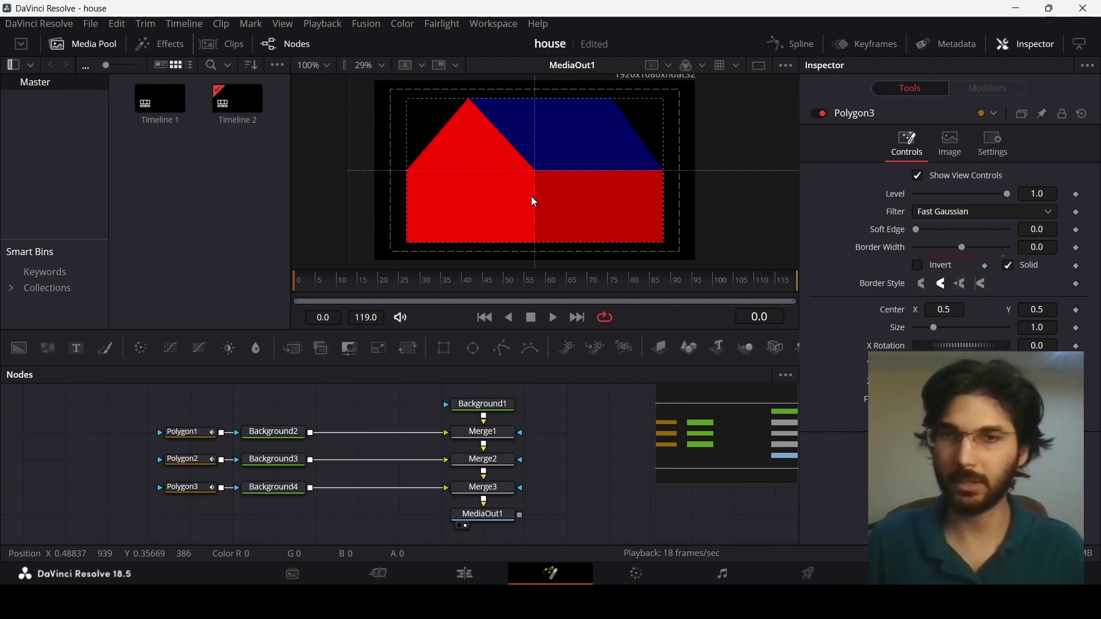
Rename the Polygon1 node as frontSide and the Polygon2 node as roof.
left_click(192, 440)
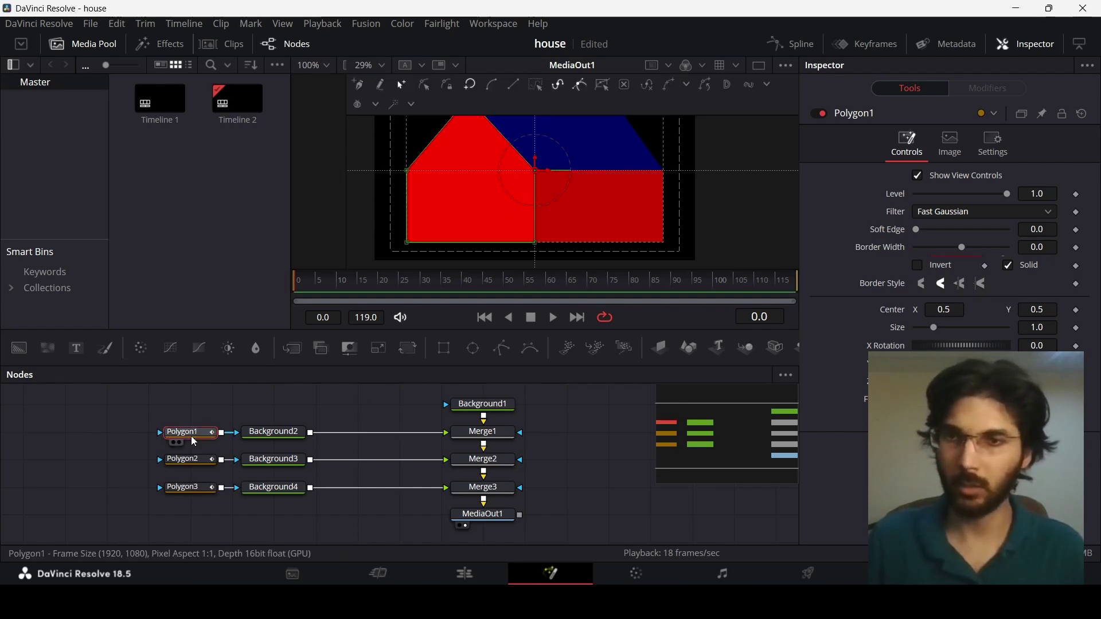
key("F2")
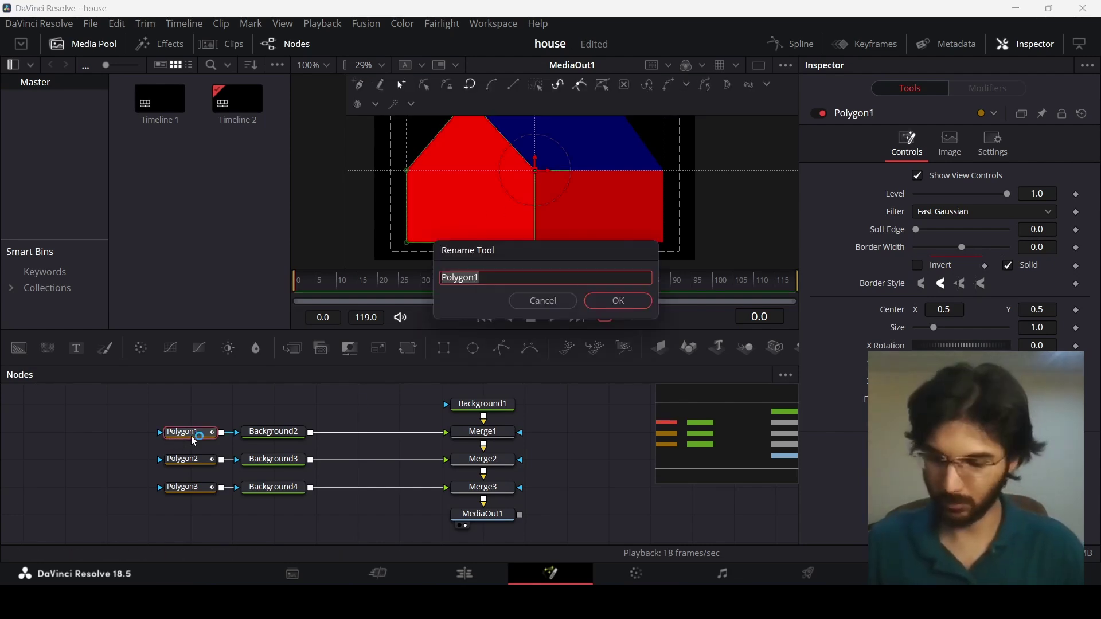
type("f")
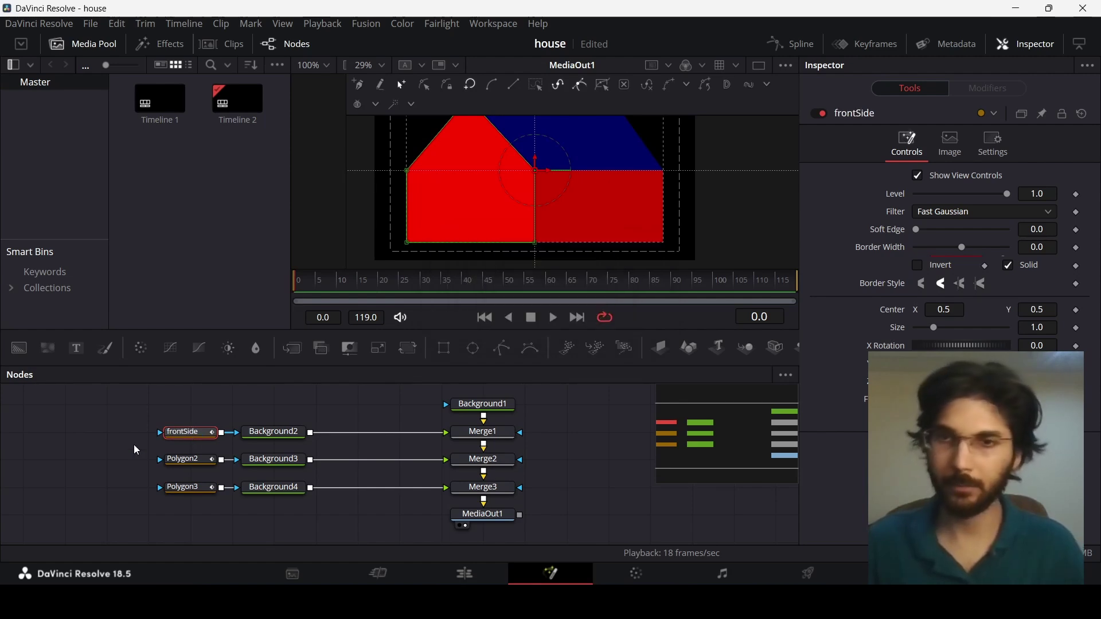
left_click(184, 465)
key("F2")
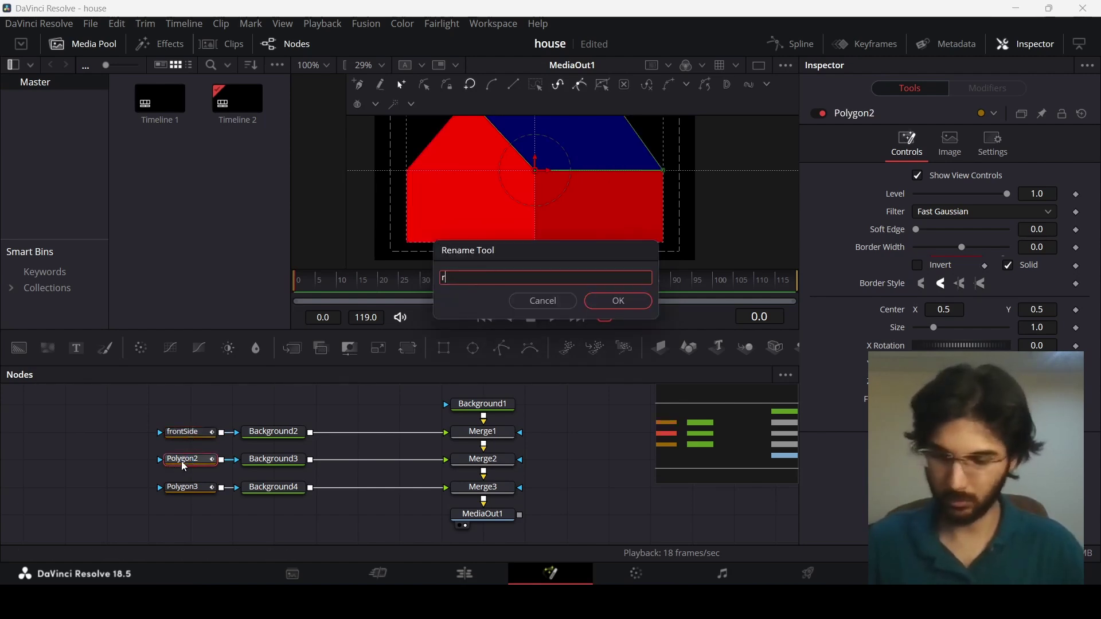
key("Return")
Rename the Polygon3 node as backSide and deselect it.
left_click(187, 491)
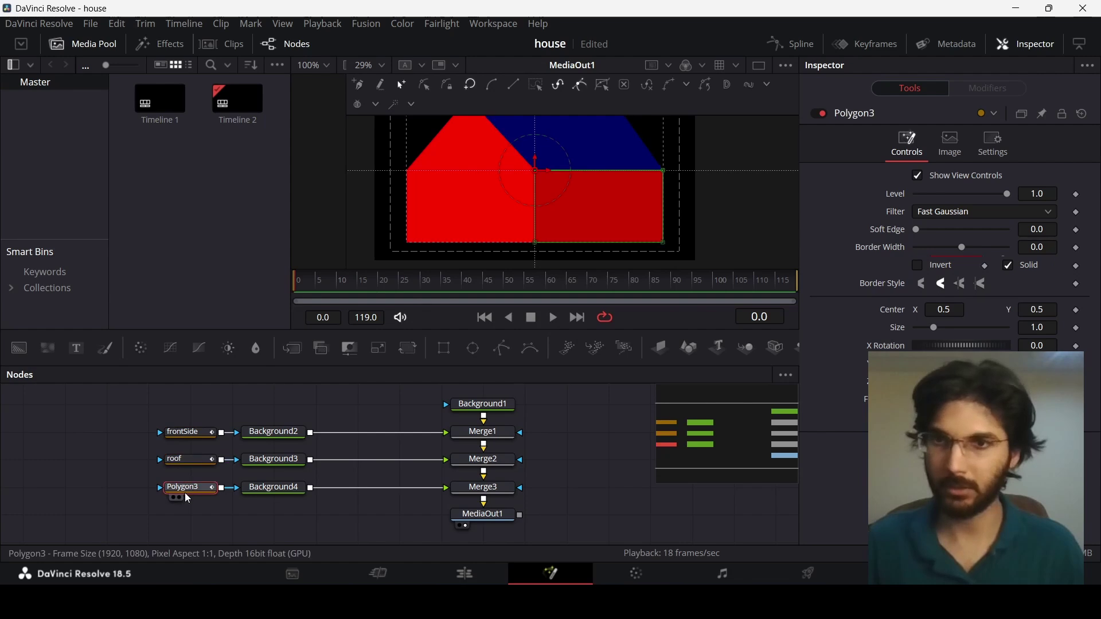
key("F2")
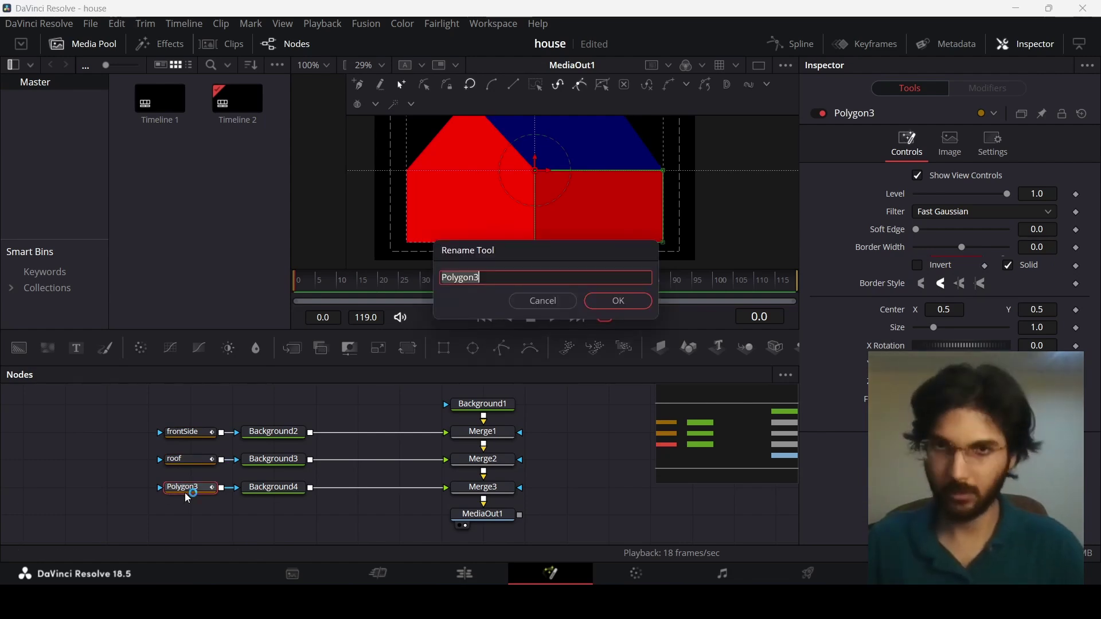
type("backS")
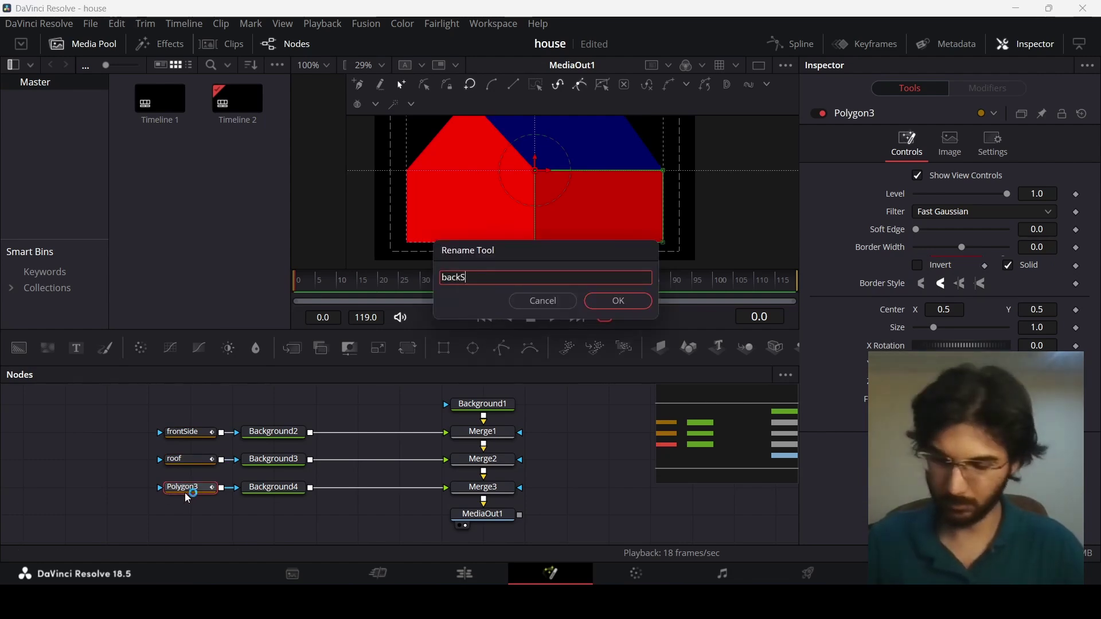
type("ide")
key("Return")
left_click(244, 515)
left_click_drag(362, 507, 414, 484)
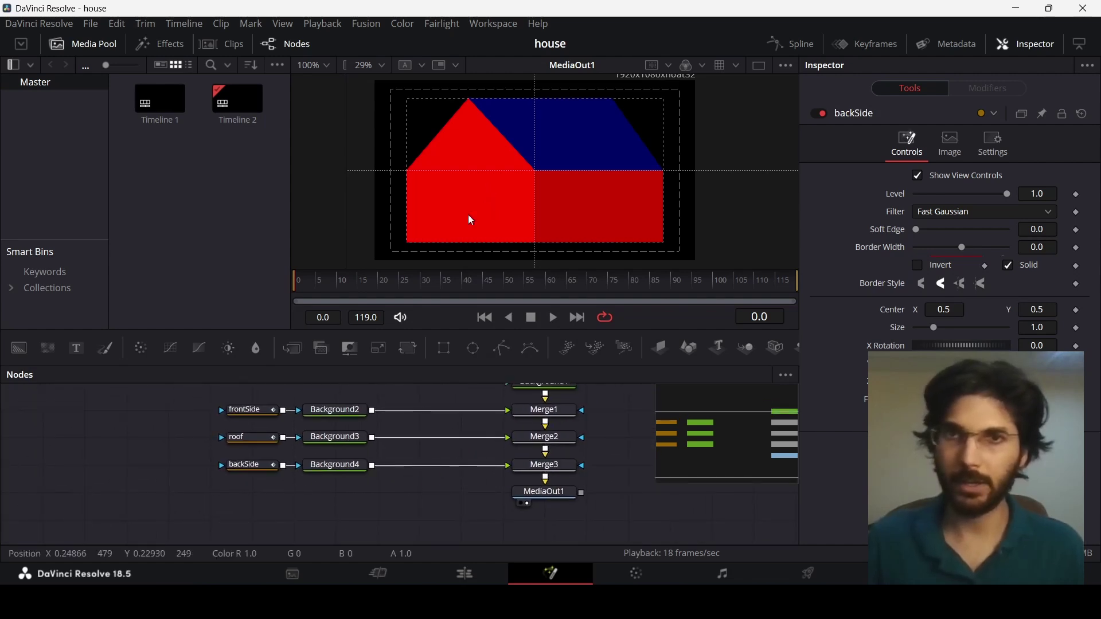
Move MediaOut1 further below Merge3 and insert two Merge nodes, Merge4 and Merge5, between them.
scroll(470, 232, "up", 4)
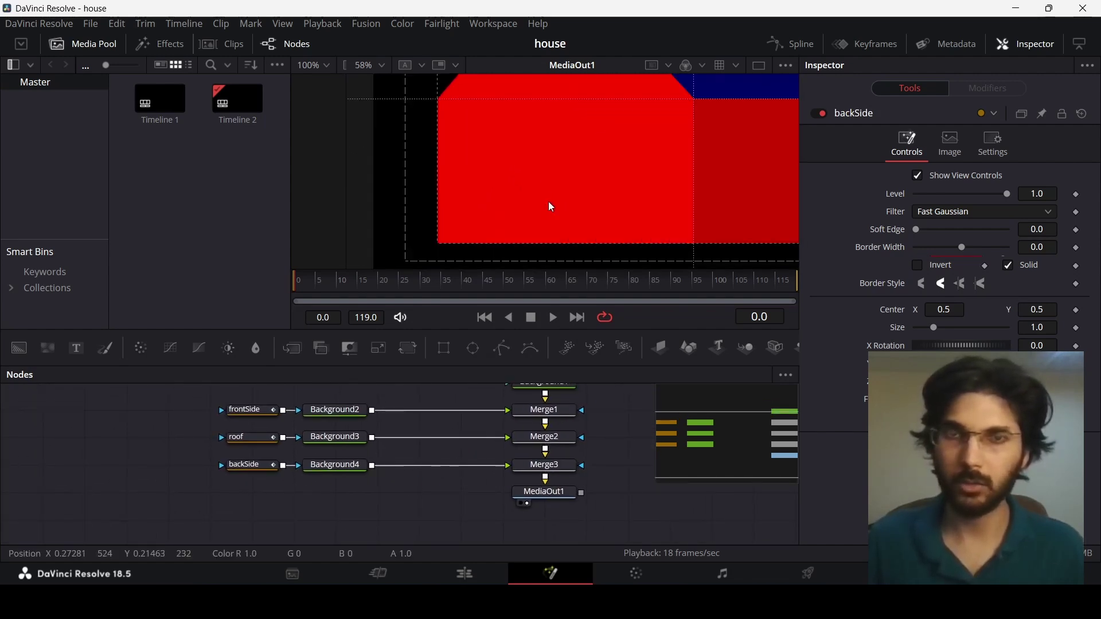
scroll(563, 468, "down", 2)
left_click_drag(563, 407, 567, 461)
scroll(577, 430, "up", 1)
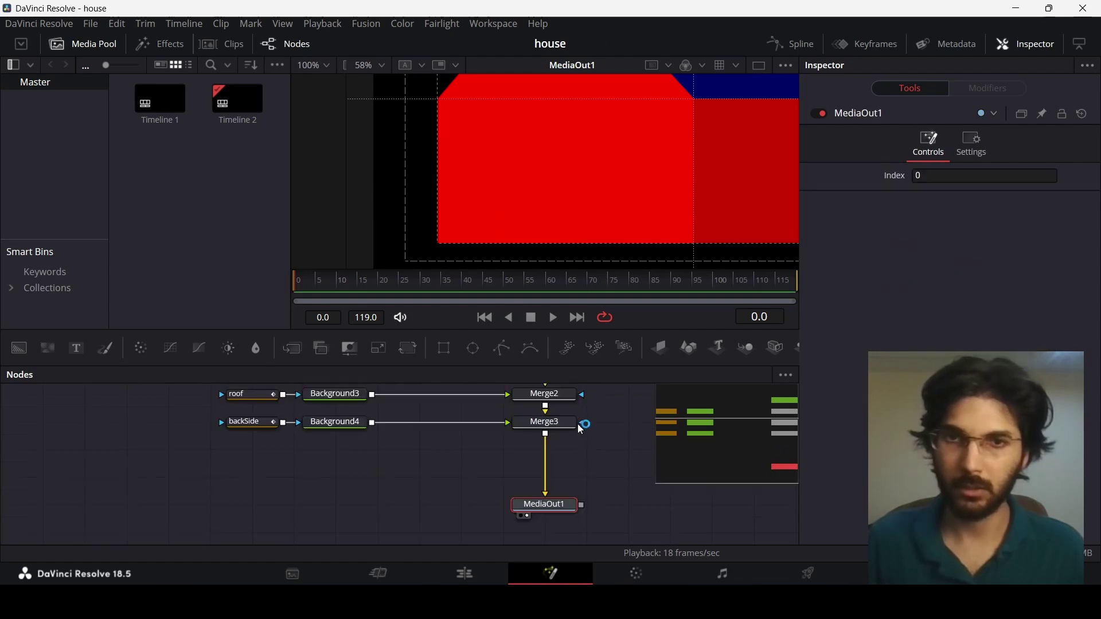
left_click(564, 423)
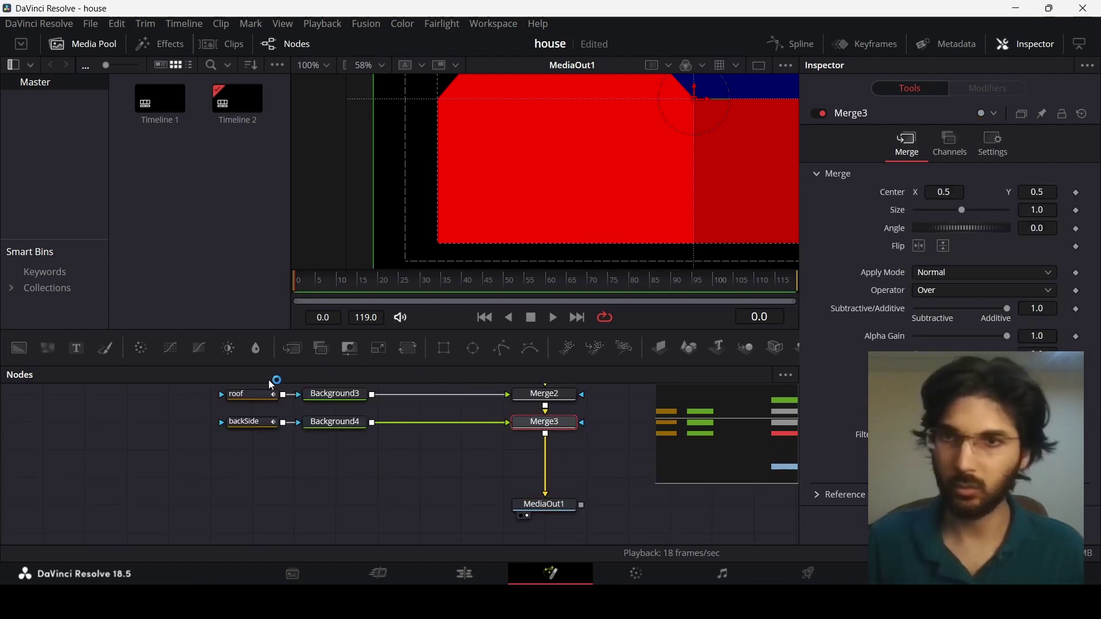
left_click(292, 350)
left_click(292, 350)
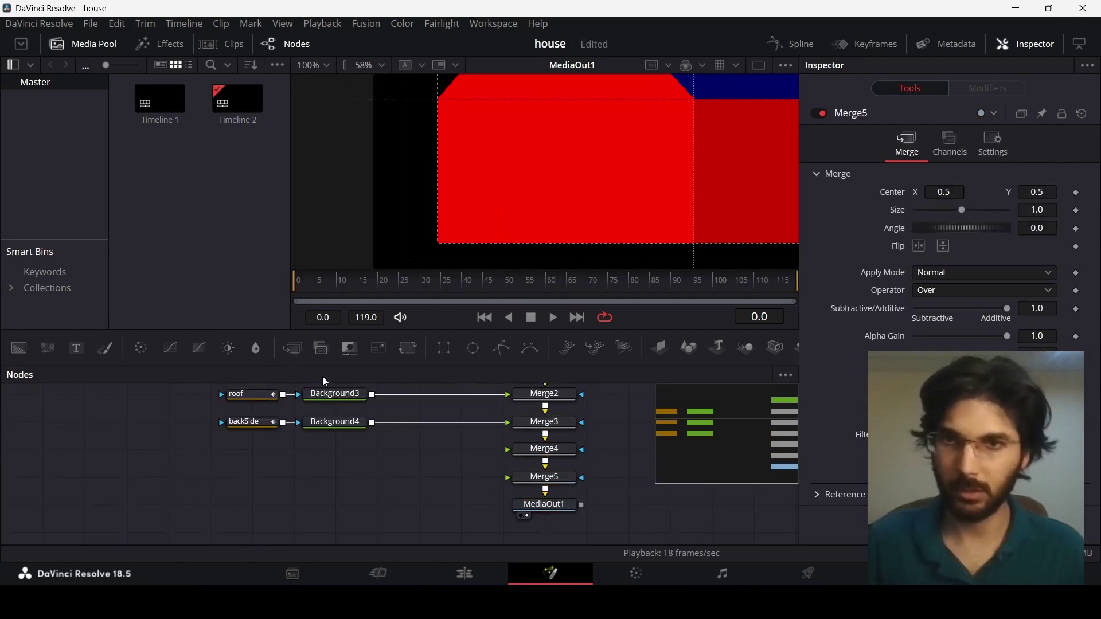
left_click(298, 349)
left_click(298, 350)
key("ctrl+z")
key("ctrl+z")
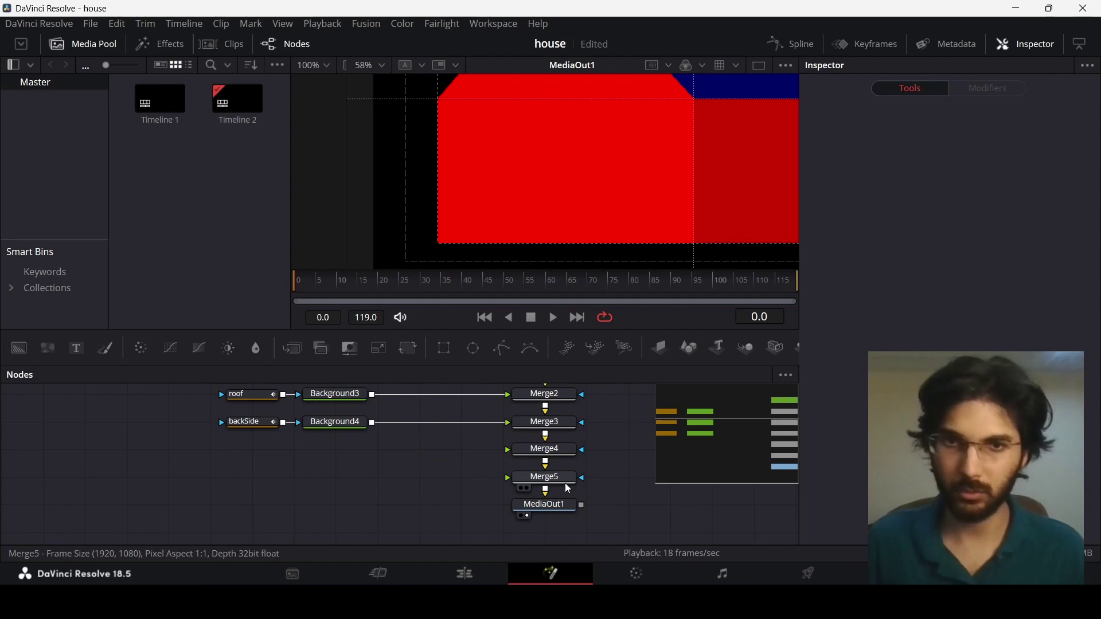
Insert two more Merge nodes, Merge6 and Merge7, in the chain after Merge5.
left_click(567, 489)
left_click(298, 354)
left_click(297, 353)
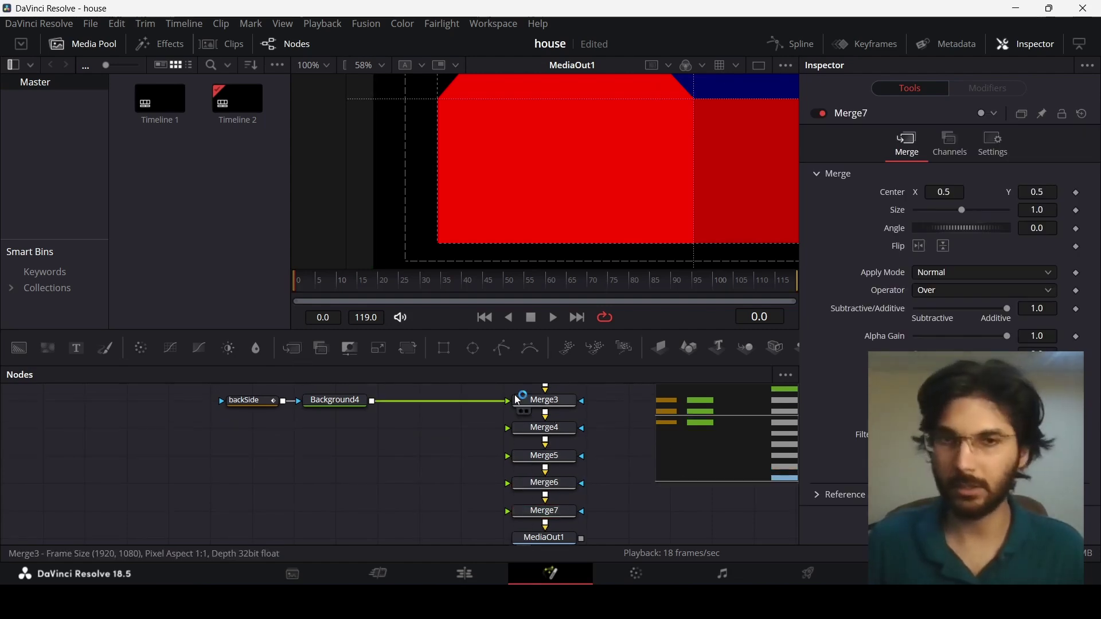
left_click_drag(432, 471, 488, 505)
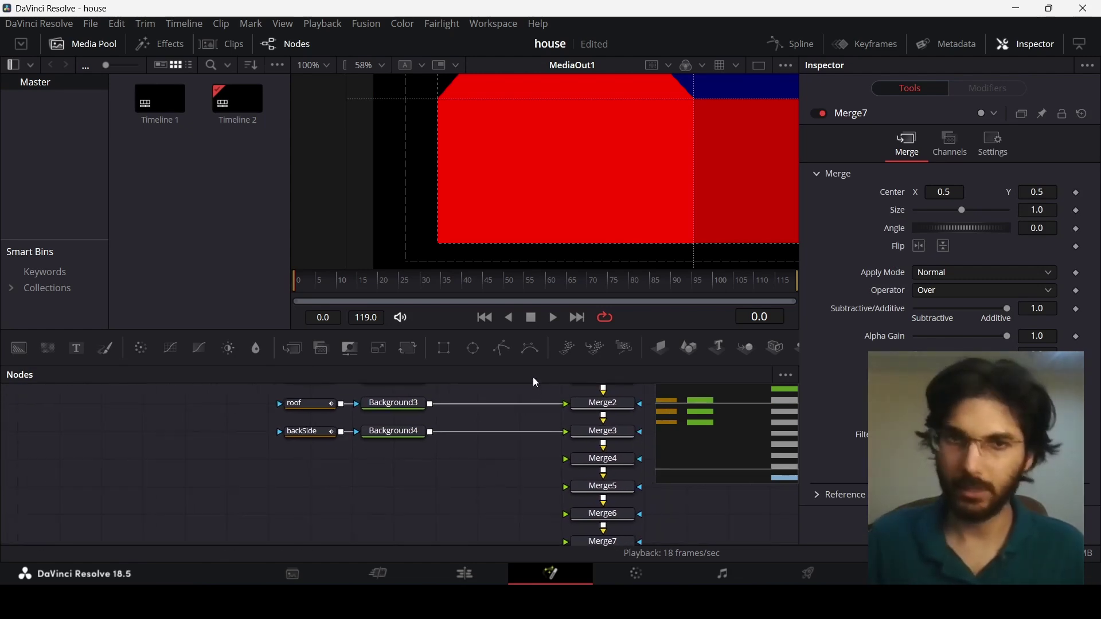
Add a Background node with red, green and blue at 0.15, mask it with a new Rectangle, and connect it to the foreground of Merge4.
left_click_drag(444, 348, 306, 464)
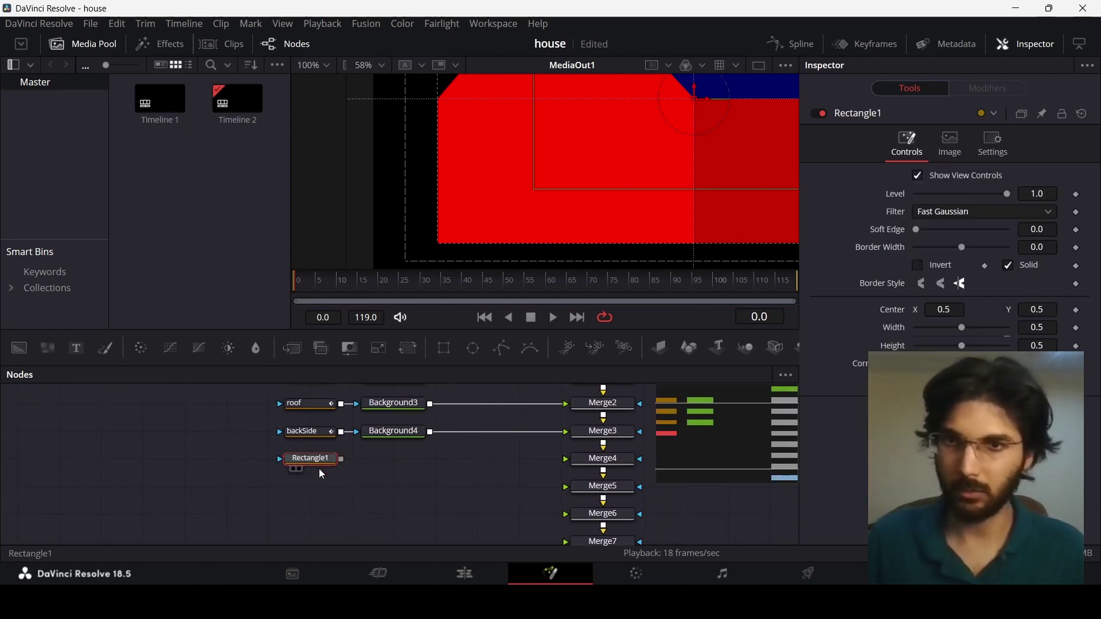
left_click_drag(21, 350, 410, 465)
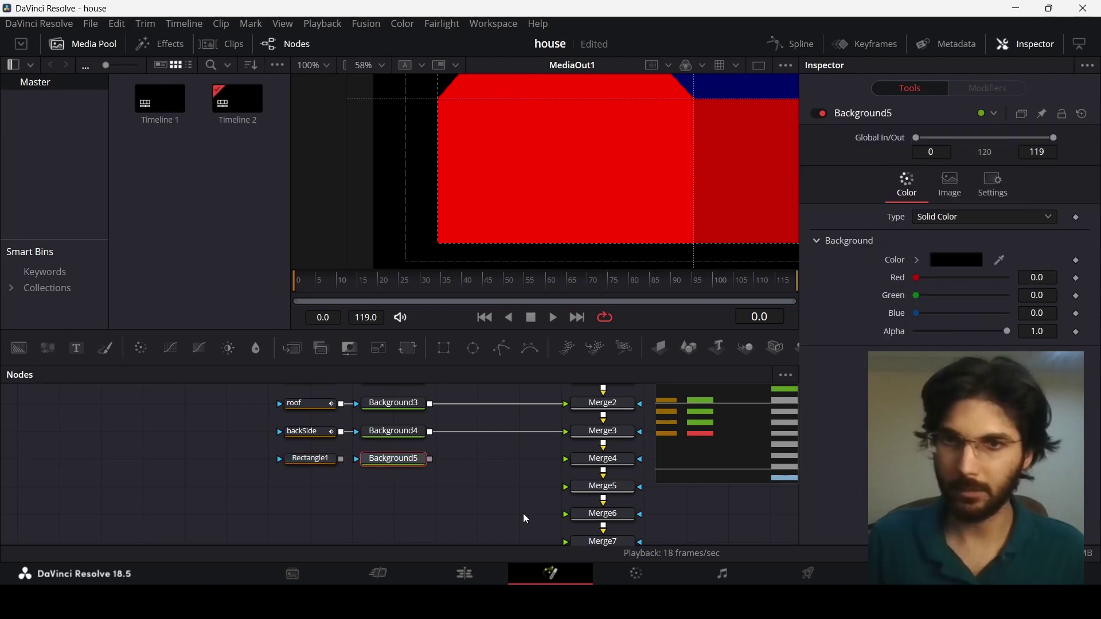
left_click(917, 260)
left_click_drag(927, 300, 889, 348)
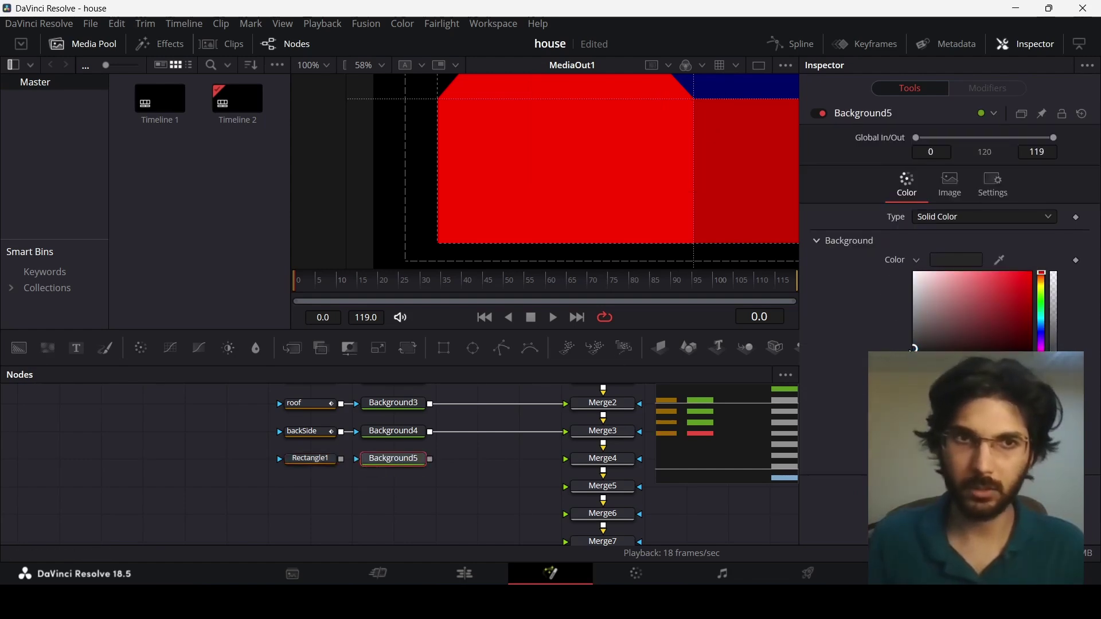
left_click(917, 260)
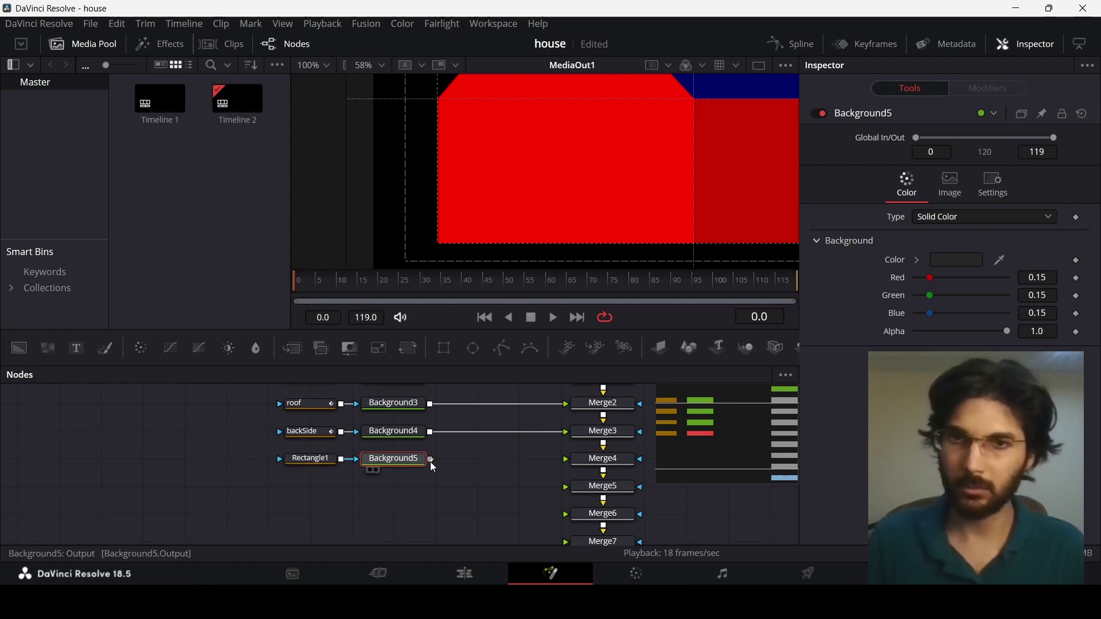
left_click_drag(432, 460, 601, 466)
Shrink Rectangle1 to about 0.134 wide and 0.236 high, and move it onto the front wall at about X 0.295, Y 0.273.
left_click(306, 461)
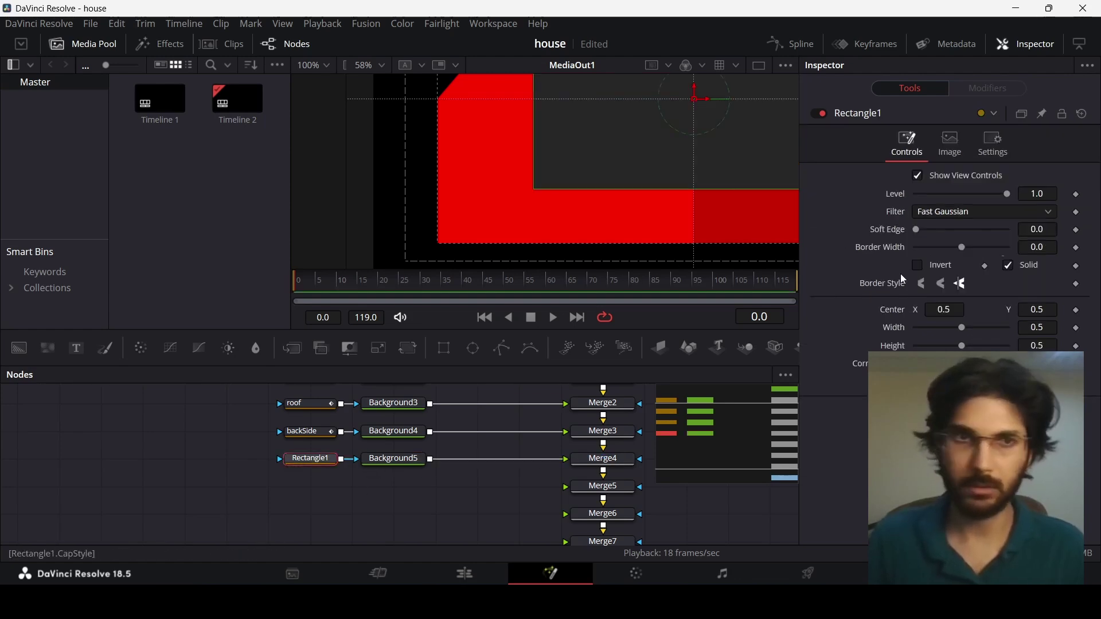
left_click_drag(962, 330, 934, 348)
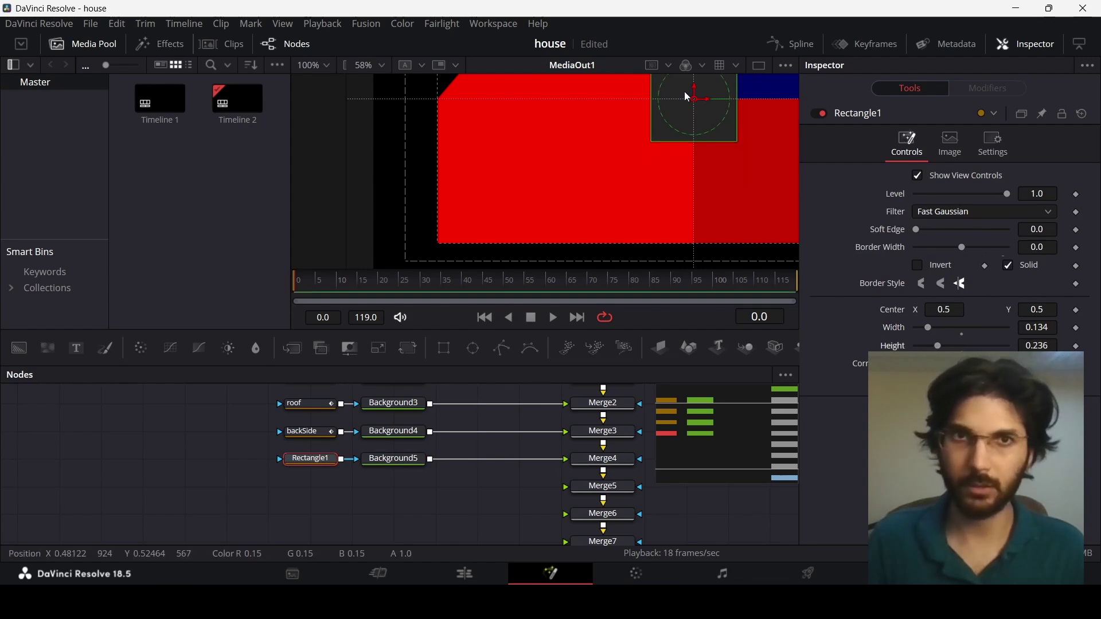
left_click_drag(696, 101, 563, 181)
Set the Rectangle1 door mask's width to 0.08 and its height to 0.25.
left_click_drag(928, 329, 922, 329)
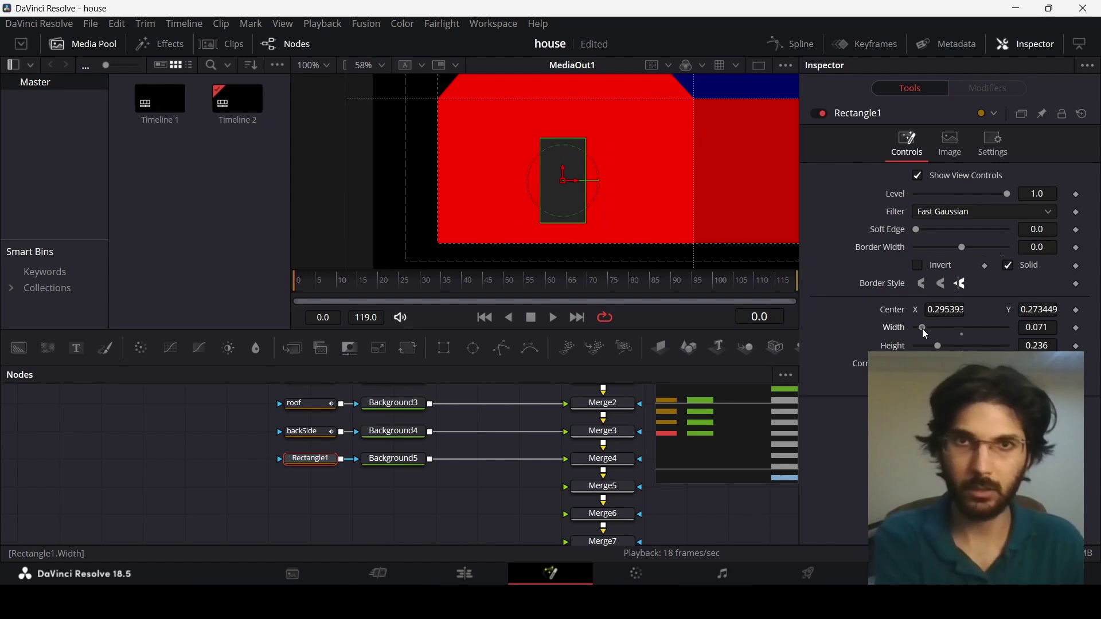
double_click(1031, 324)
left_click(1050, 326)
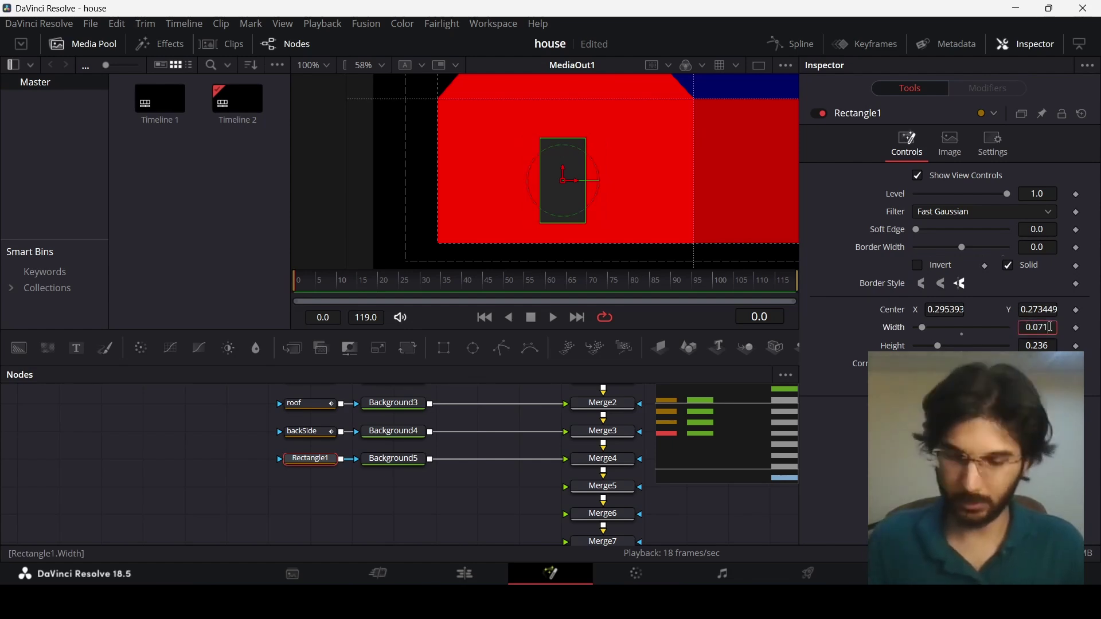
key("BackSpace")
key("BackSpace")
type("8")
key("Tab")
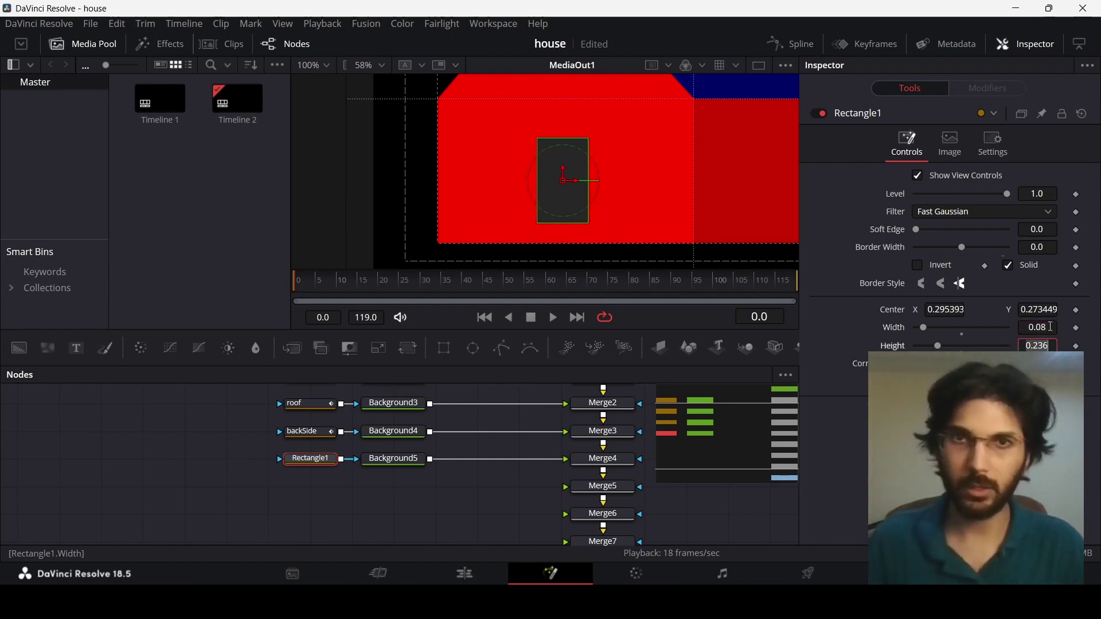
left_click(1055, 346)
key("BackSpace")
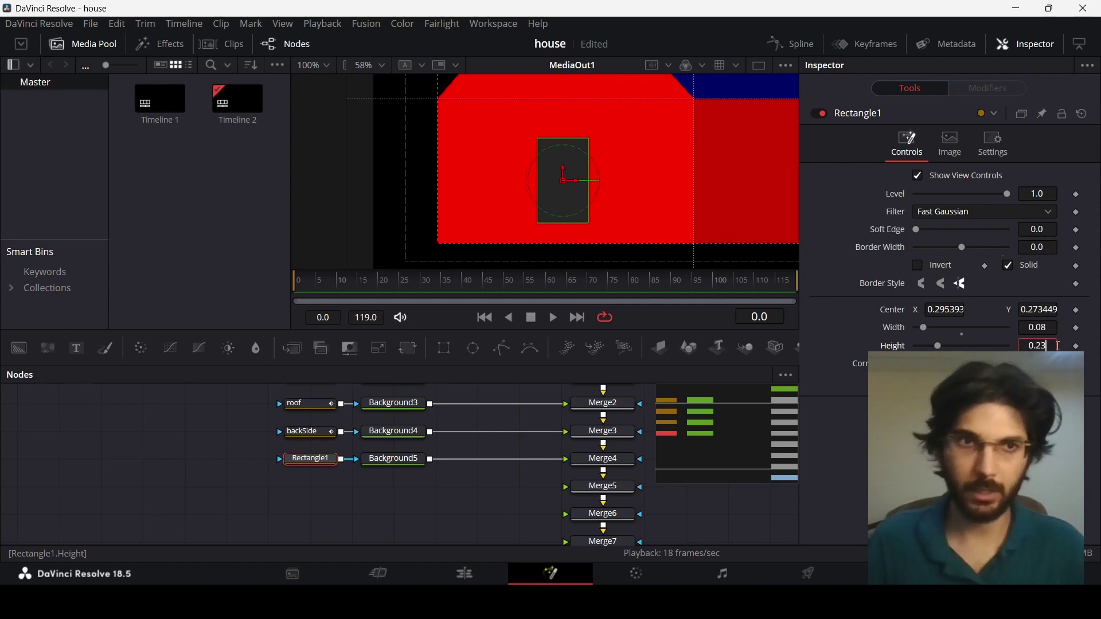
type("5")
key("Return")
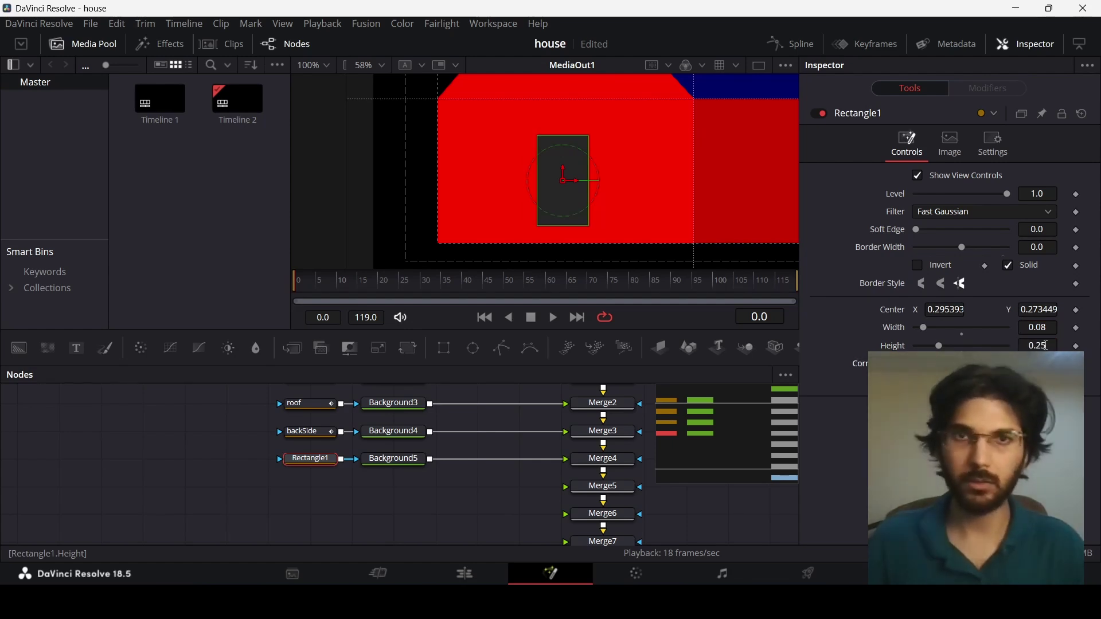
Lower the door rectangle to the base of the front wall, with its center Y at about 0.2248.
left_click_drag(563, 174, 568, 190)
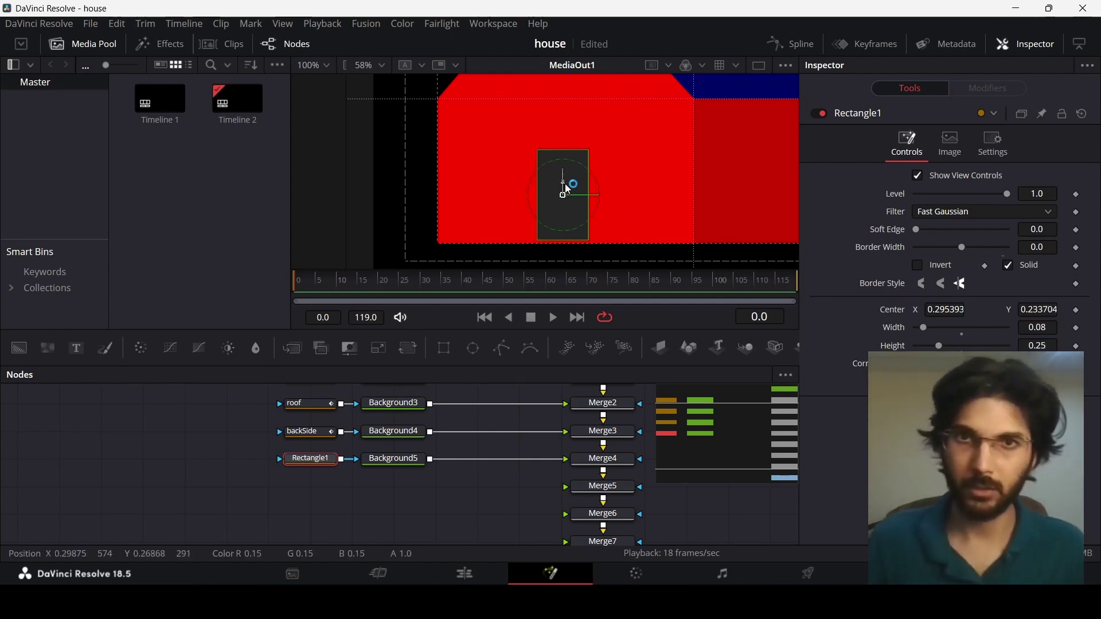
scroll(545, 238, "up", 10)
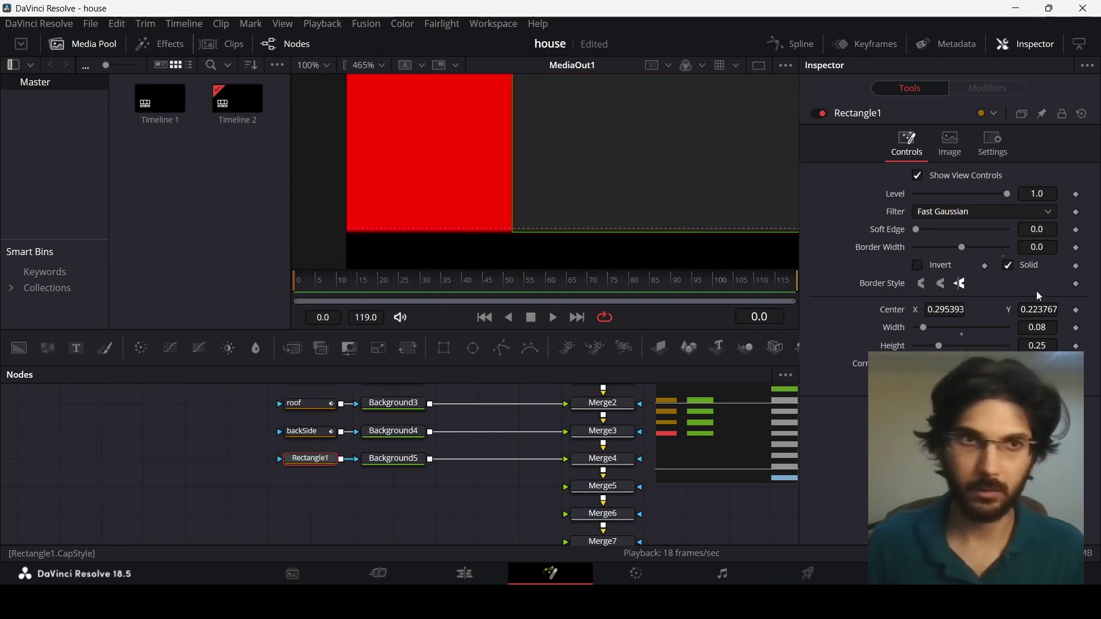
left_click_drag(1039, 311, 1046, 310)
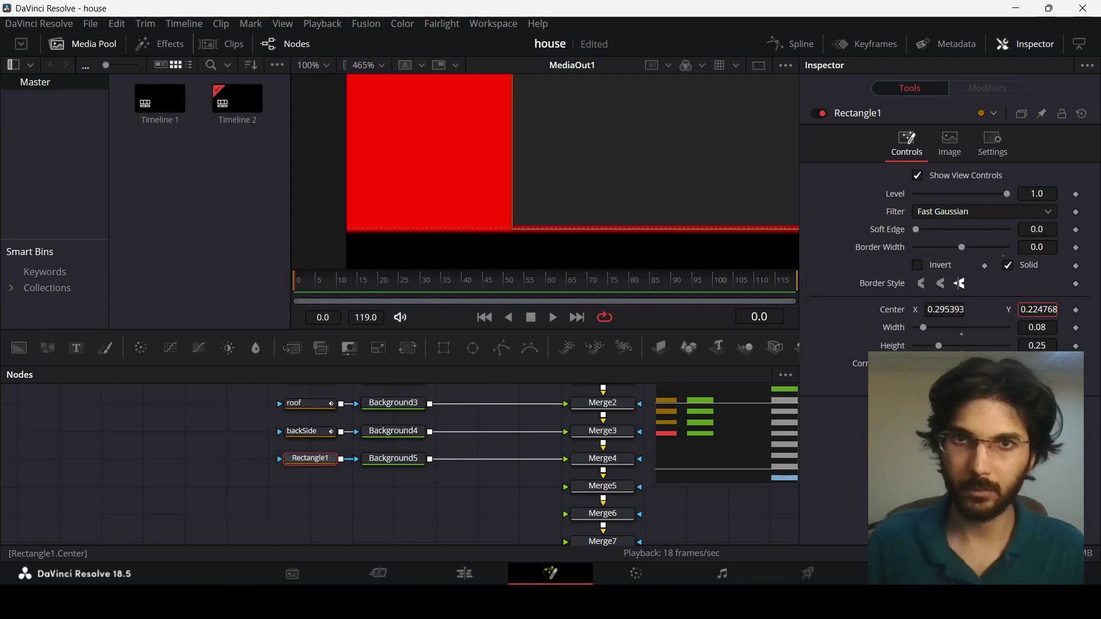
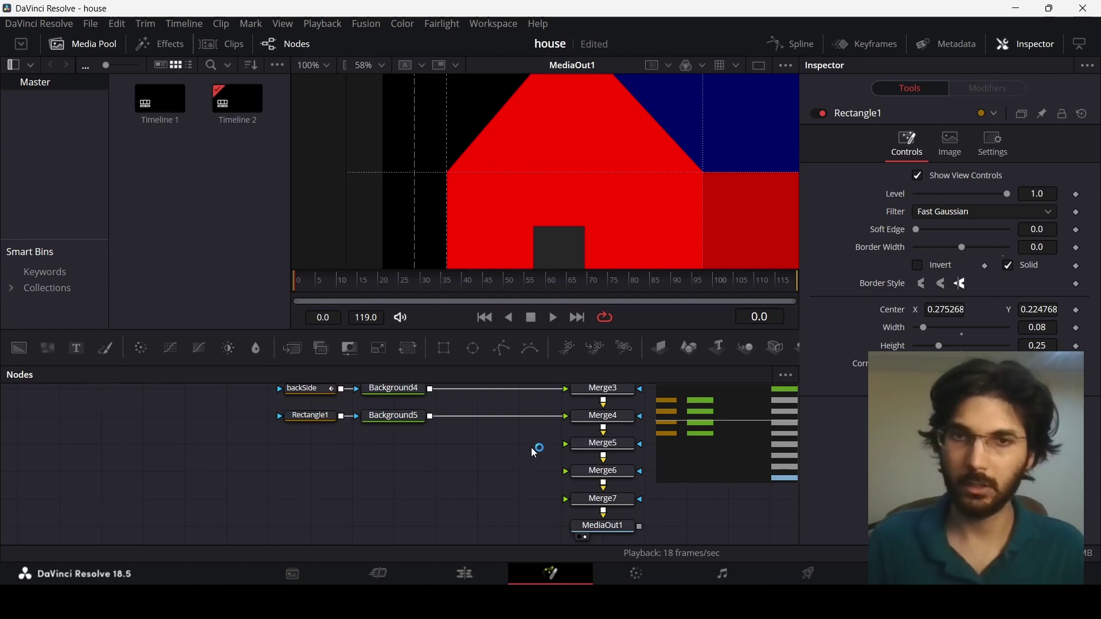
Add a Background node with Background5's settings, mask it with a new Ellipse, and connect it to the foreground of Merge5.
left_click_drag(443, 347, 328, 452)
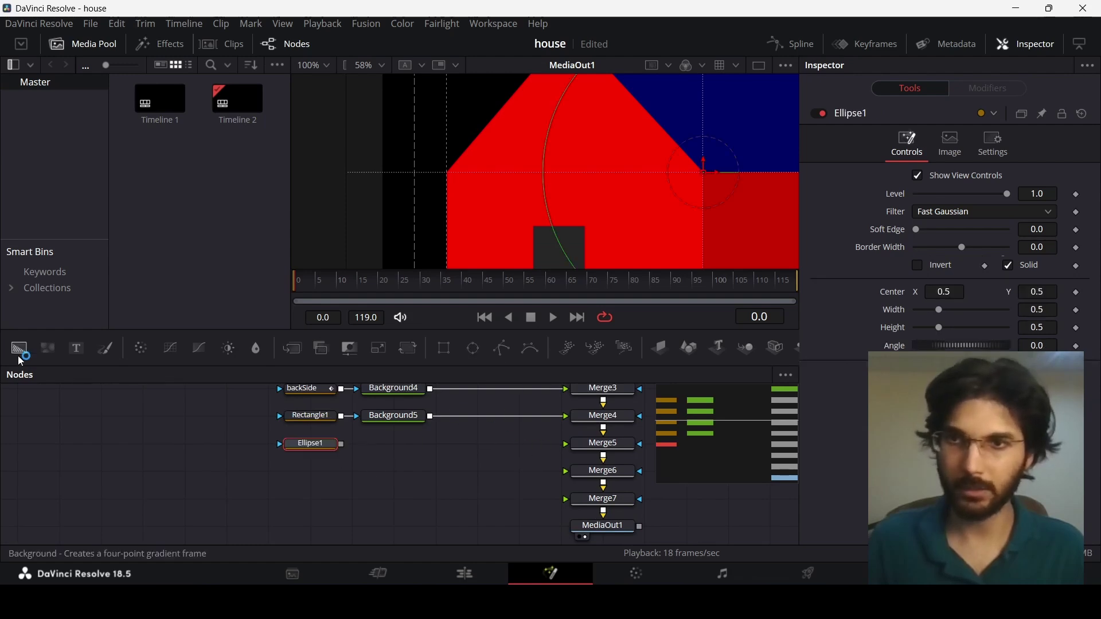
left_click_drag(19, 348, 415, 457)
left_click(403, 424)
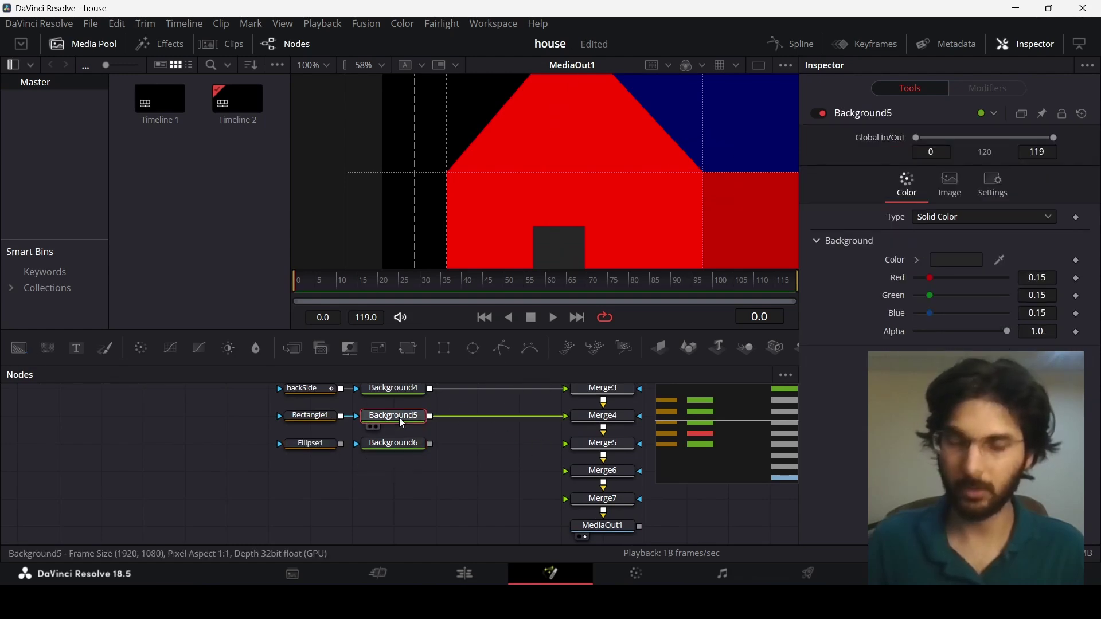
left_click(401, 445)
right_click(411, 444)
left_click(457, 97)
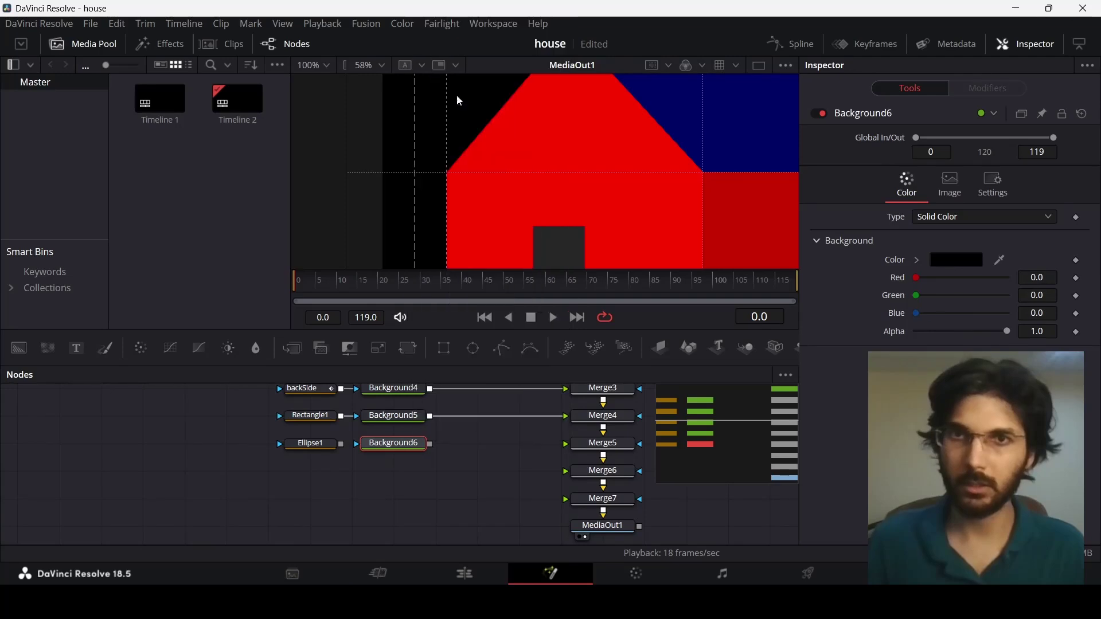
left_click_drag(341, 445, 359, 444)
left_click_drag(430, 444, 584, 456)
Set Ellipse1's width and height to 0.1 and move it into the gable at about X 0.279, Y 0.623.
left_click(311, 445)
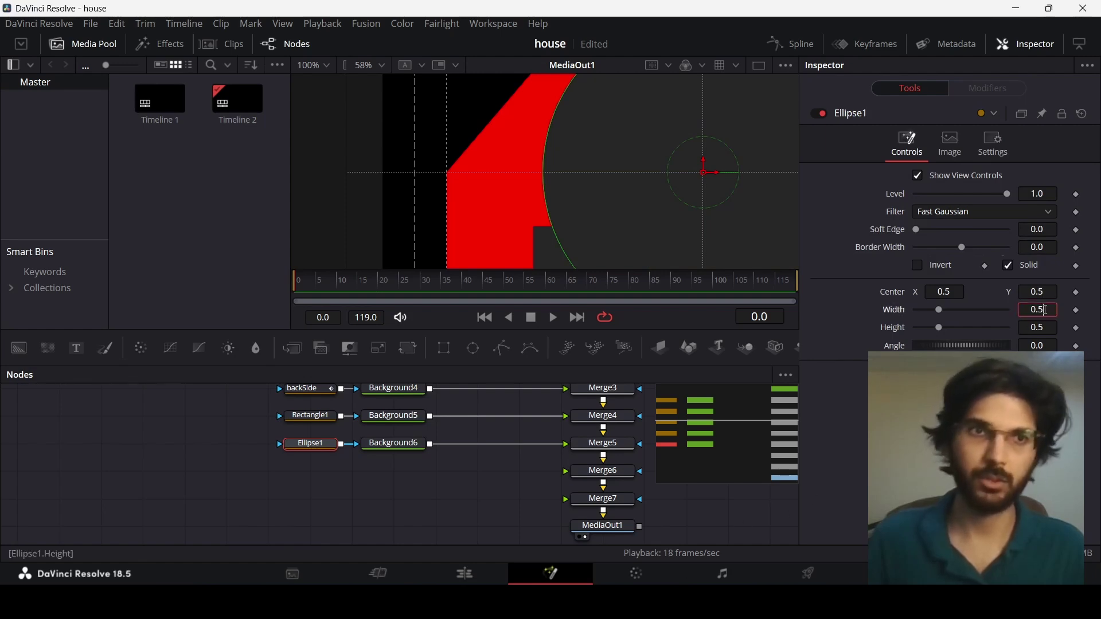
type("2")
key("Tab")
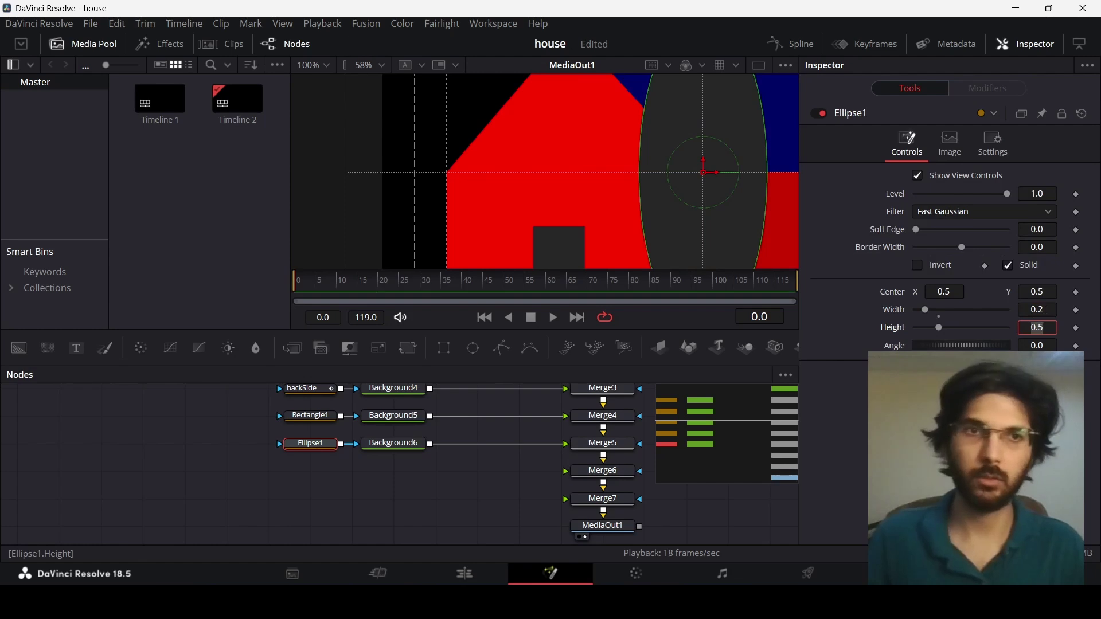
left_click(1045, 310)
key("BackSpace")
type("1")
key("Tab")
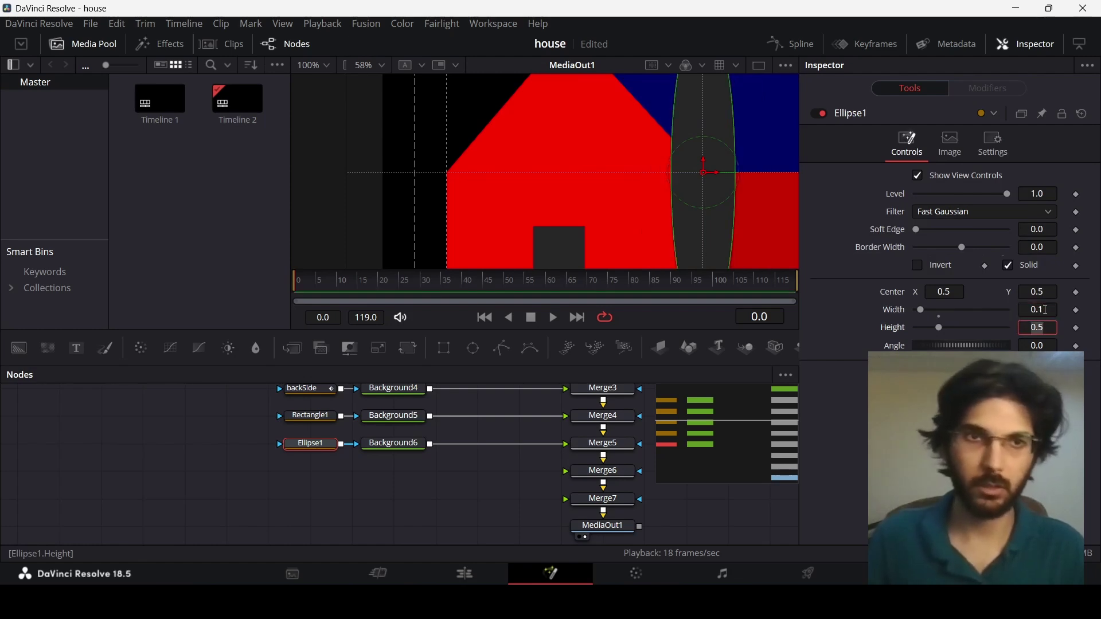
key("BackSpace")
type("1")
key("Tab")
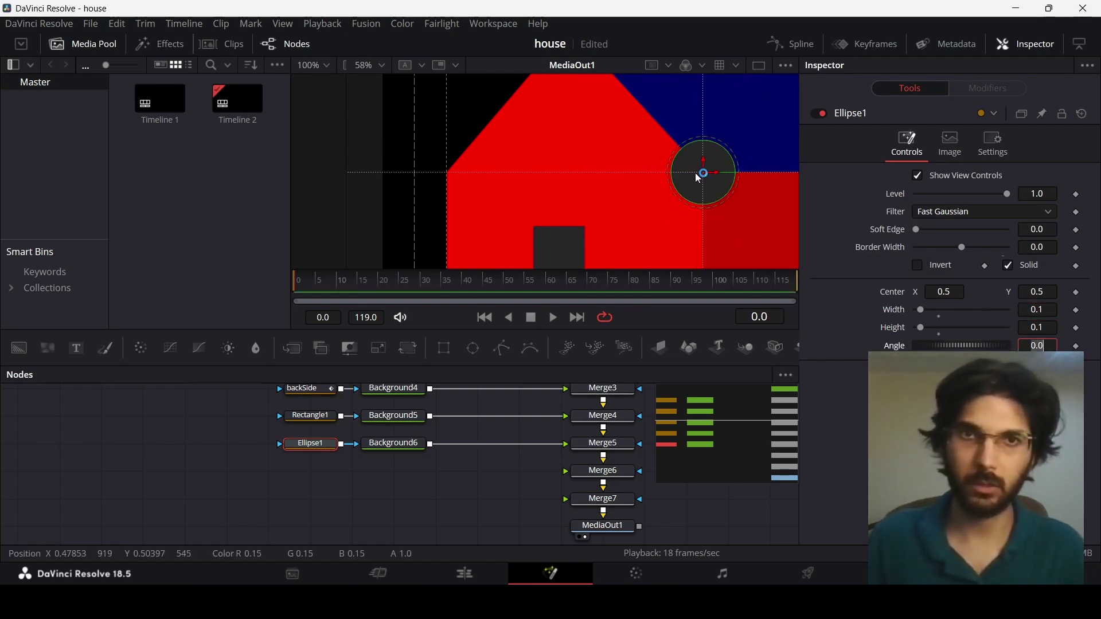
left_click_drag(703, 175, 562, 134)
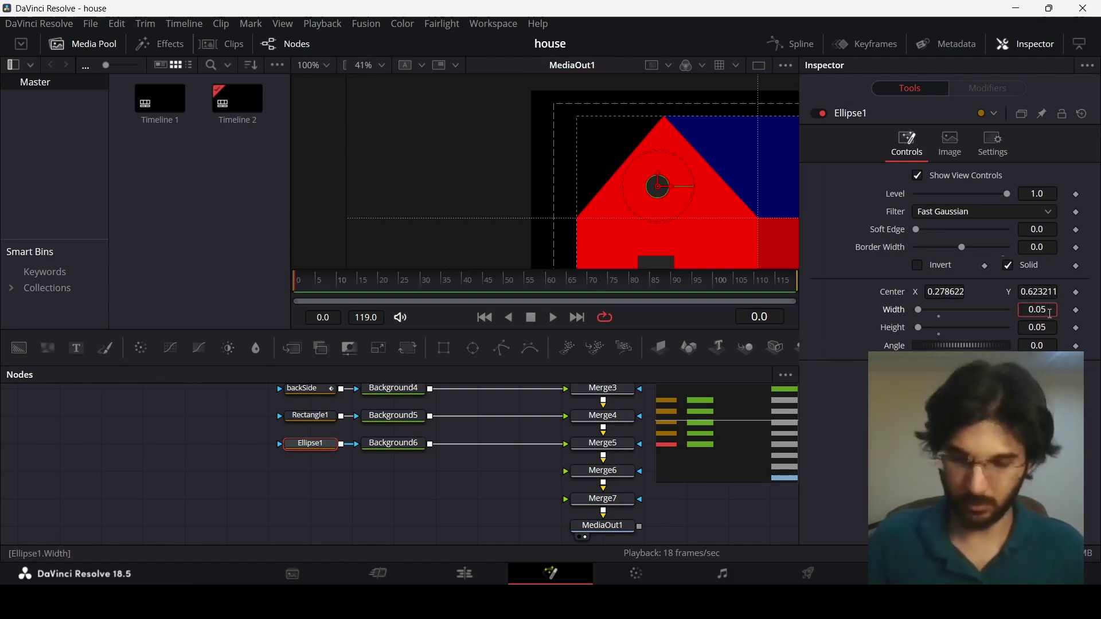
Set Ellipse1's width and height to 0.08 and raise it slightly to a center Y of about 0.632.
key("BackSpace")
type("8")
key("Tab")
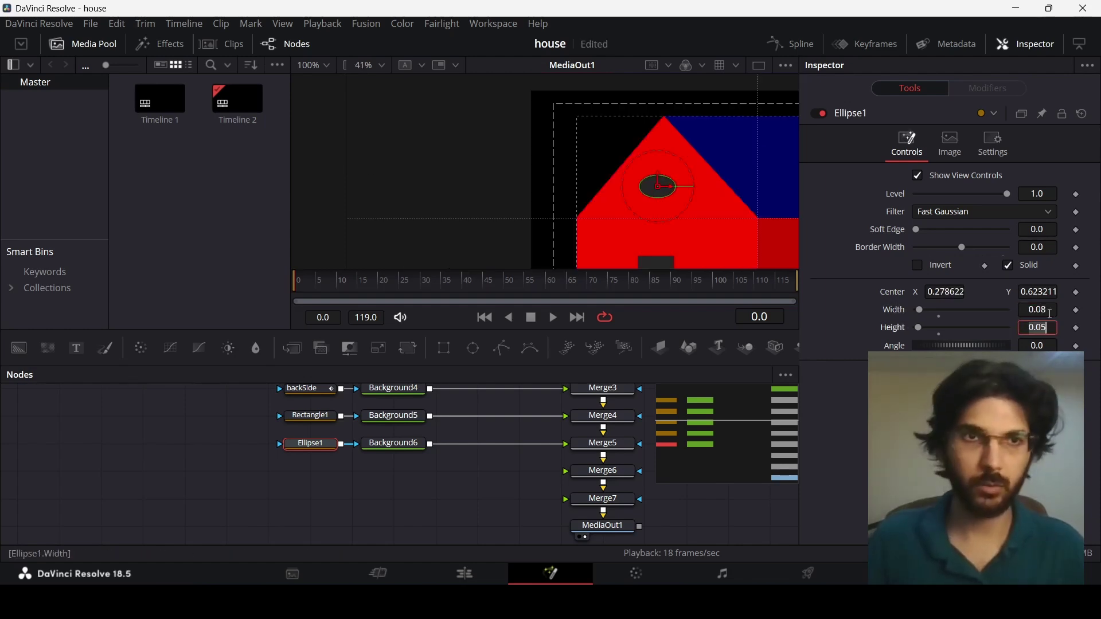
key("Right")
key("BackSpace")
type("8")
key("Tab")
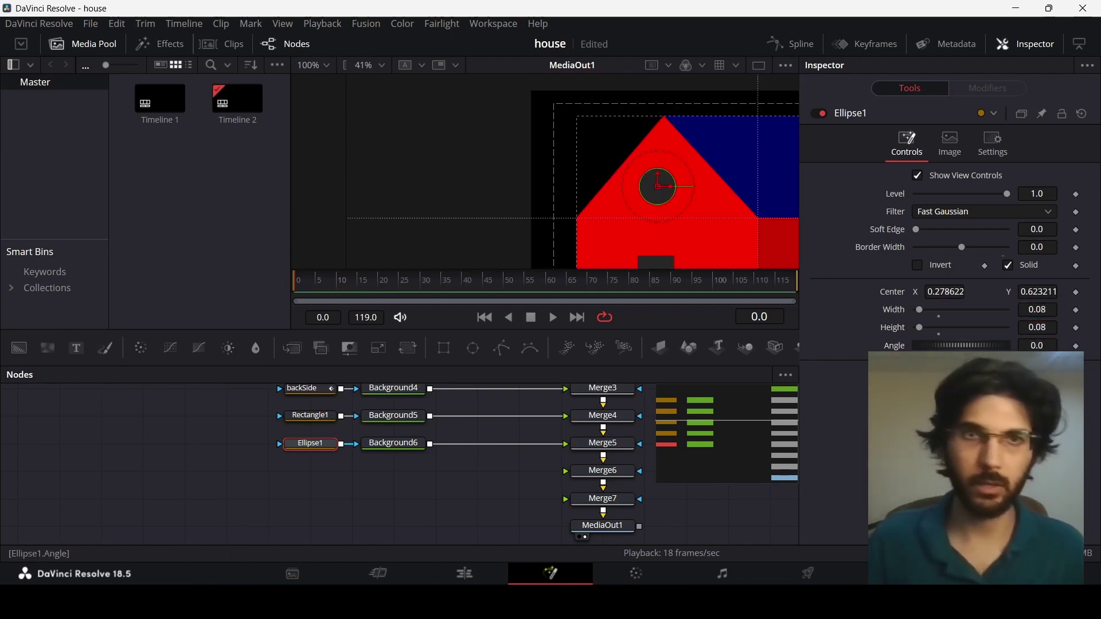
left_click_drag(658, 177, 657, 174)
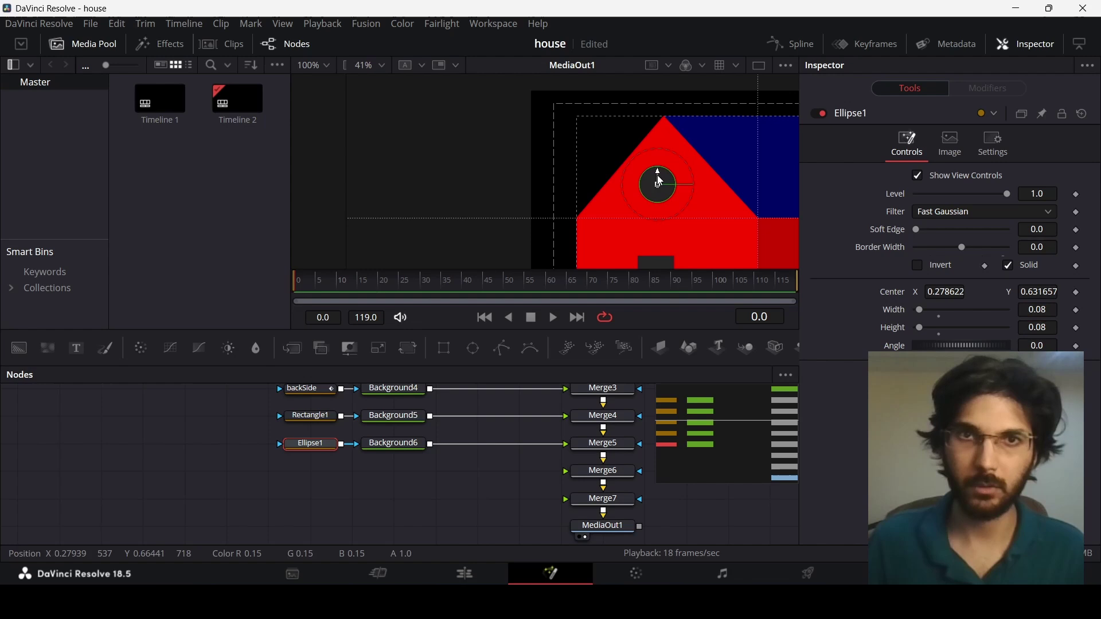
left_click(515, 459)
Add a Background node with Background6's settings, mask it with a new Rectangle, and connect it to the foreground of Merge6.
left_click_drag(683, 211, 574, 149)
scroll(625, 170, "down", 2)
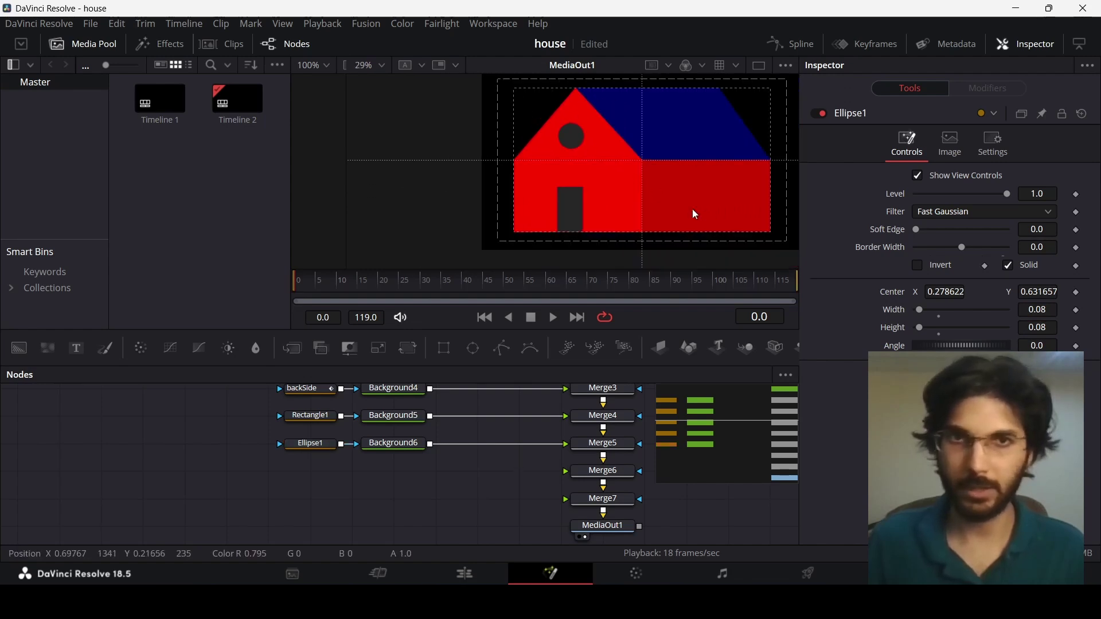
left_click_drag(731, 208, 668, 194)
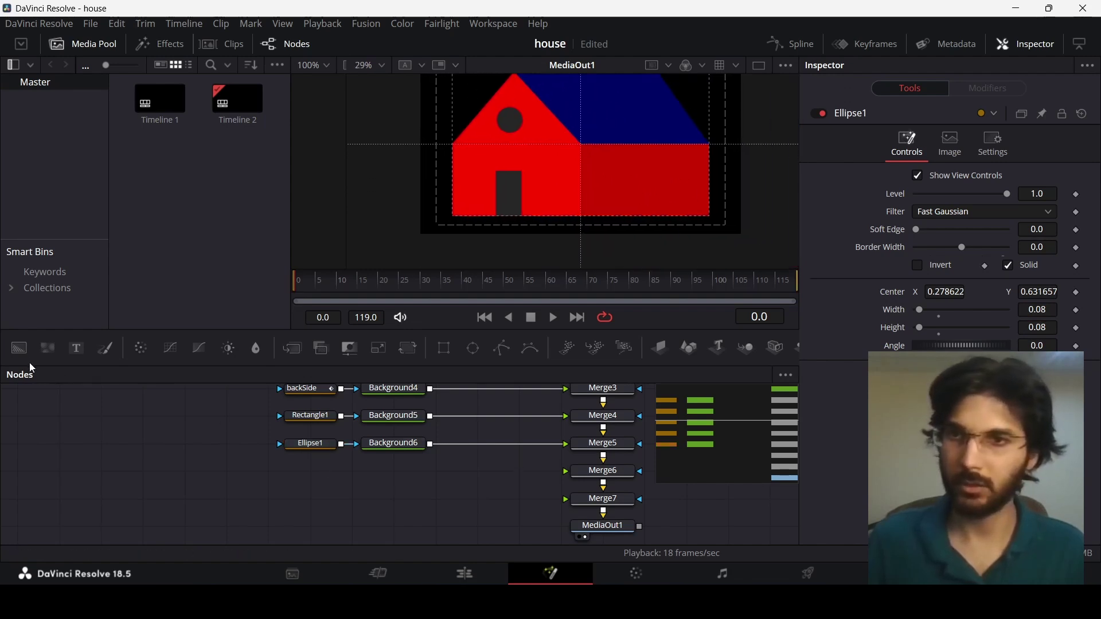
left_click_drag(19, 348, 396, 474)
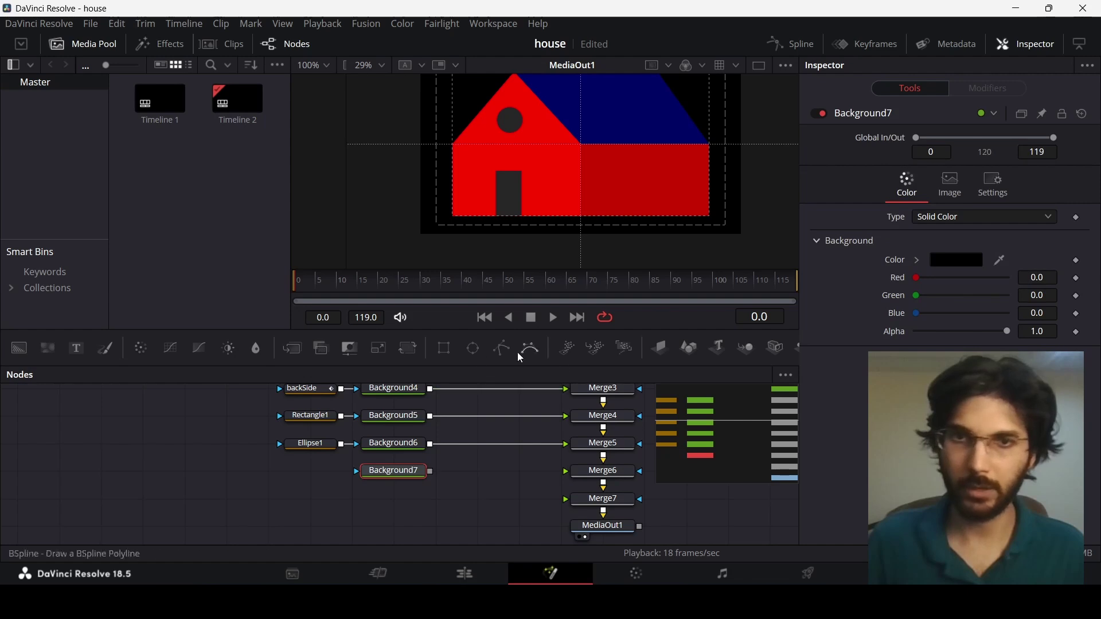
left_click_drag(445, 348, 387, 474)
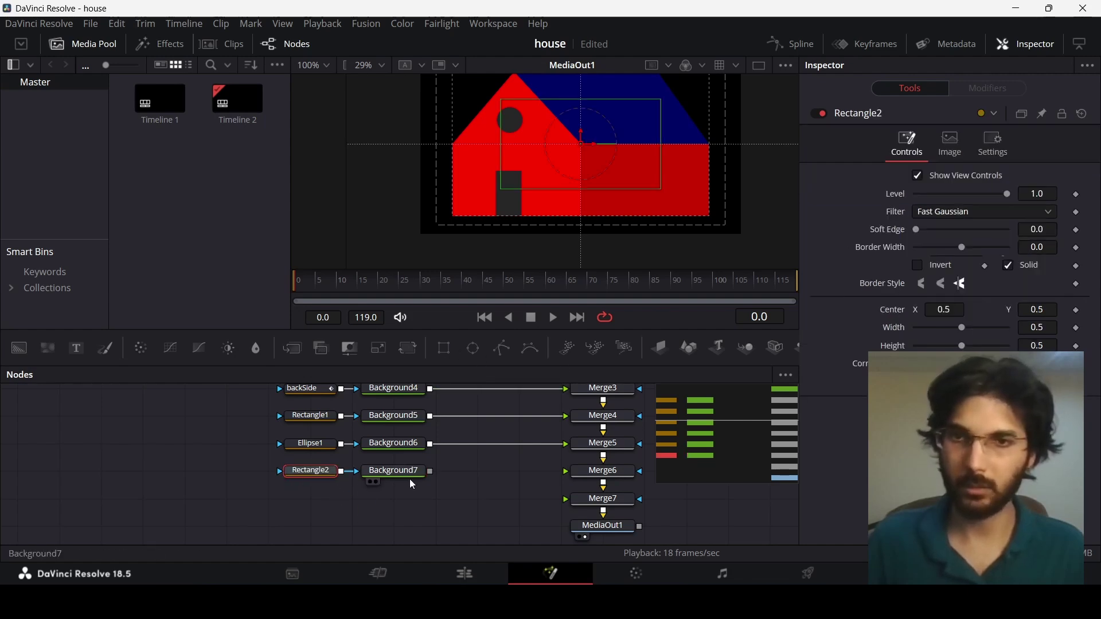
left_click(401, 475)
left_click(402, 447)
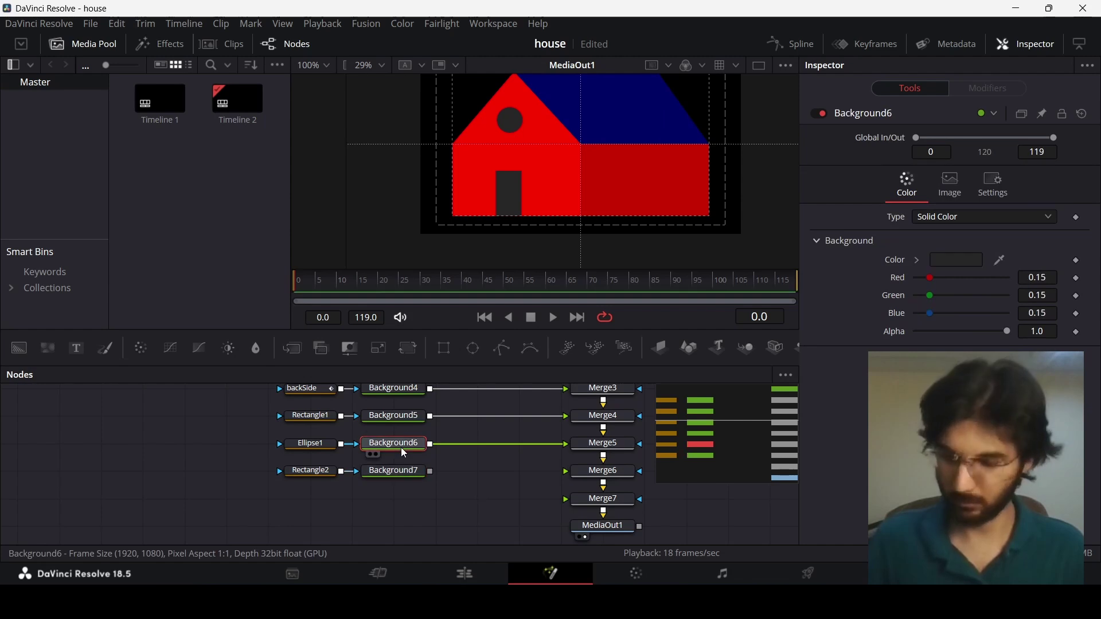
right_click(407, 474)
left_click(453, 126)
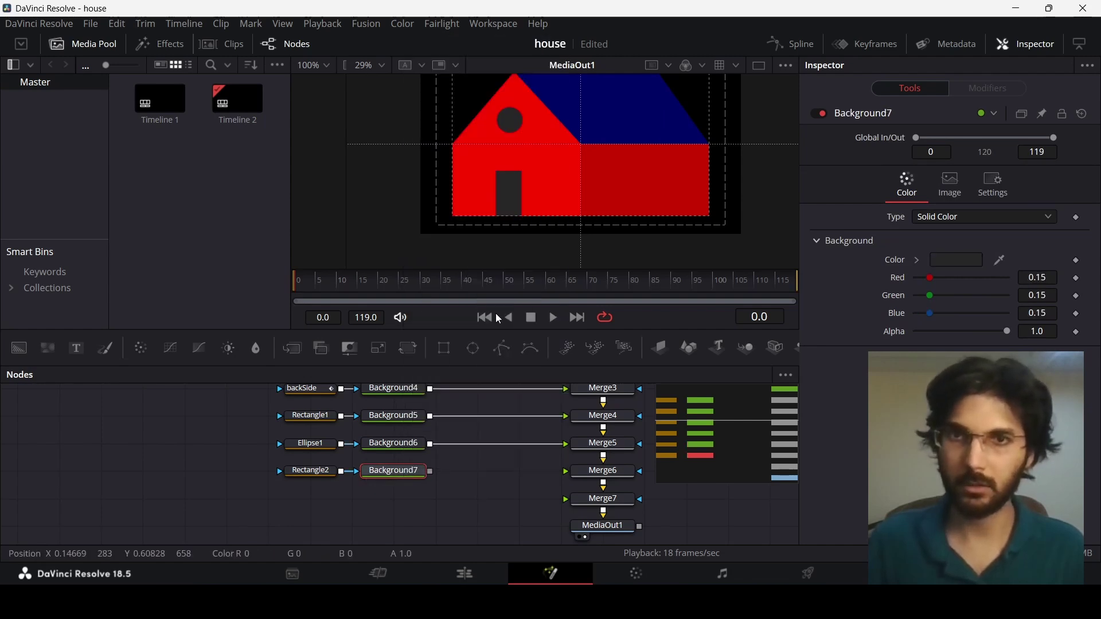
left_click_drag(431, 472, 595, 480)
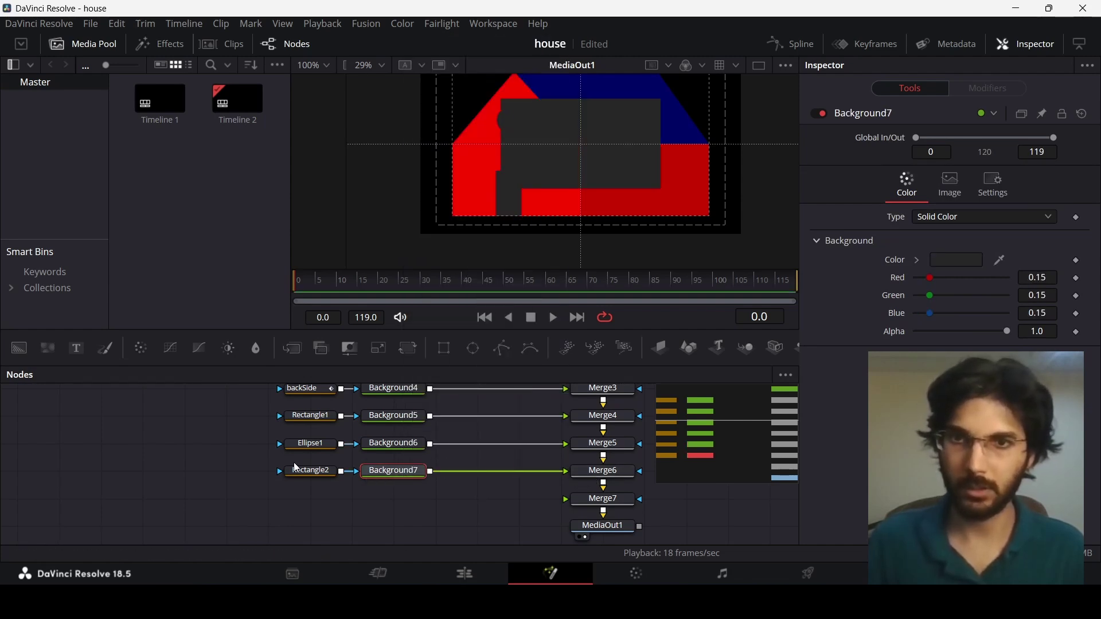
Set Rectangle2's width to 0.1 and height to 0.2, and move it onto the side wall at about X 0.634, Y 0.289.
left_click(307, 471)
left_click(1055, 329)
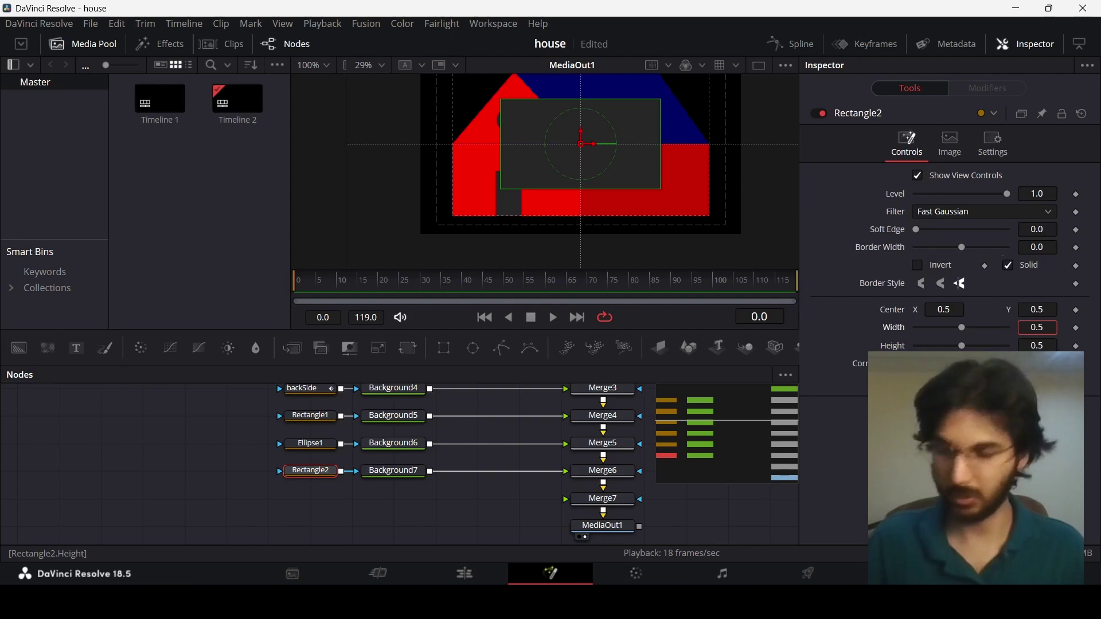
type("0.1")
key("Tab")
type("0.2")
key("Return")
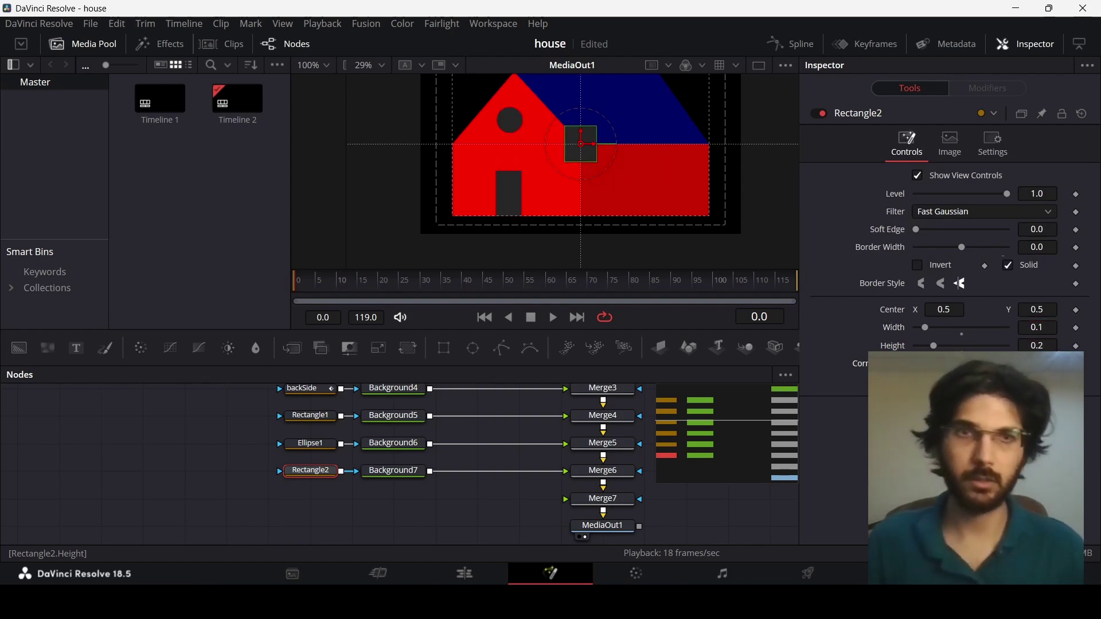
left_click_drag(582, 144, 628, 182)
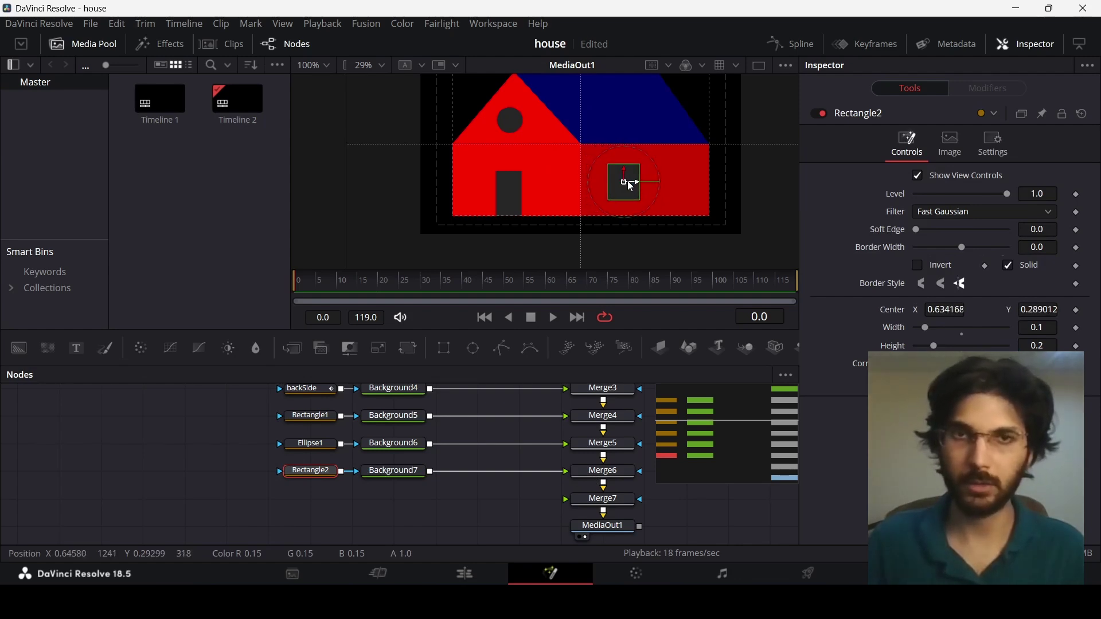
scroll(631, 187, "up", 3)
left_click(416, 514)
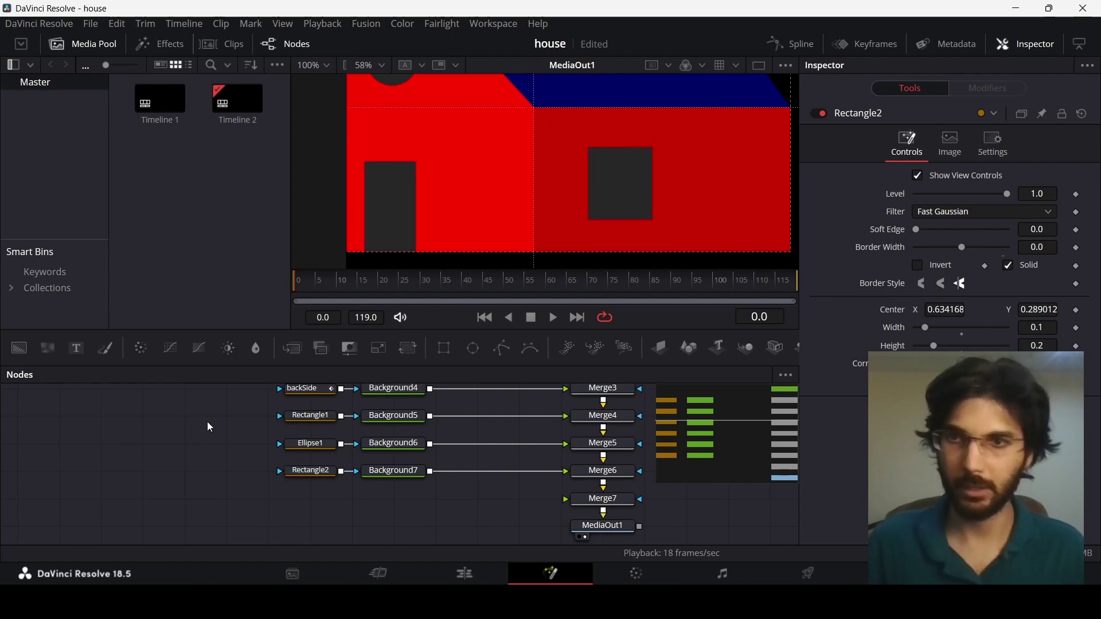
Add another Rectangle mask with Rectangle2's settings and connect its output to Rectangle2.
left_click_drag(444, 348, 229, 471)
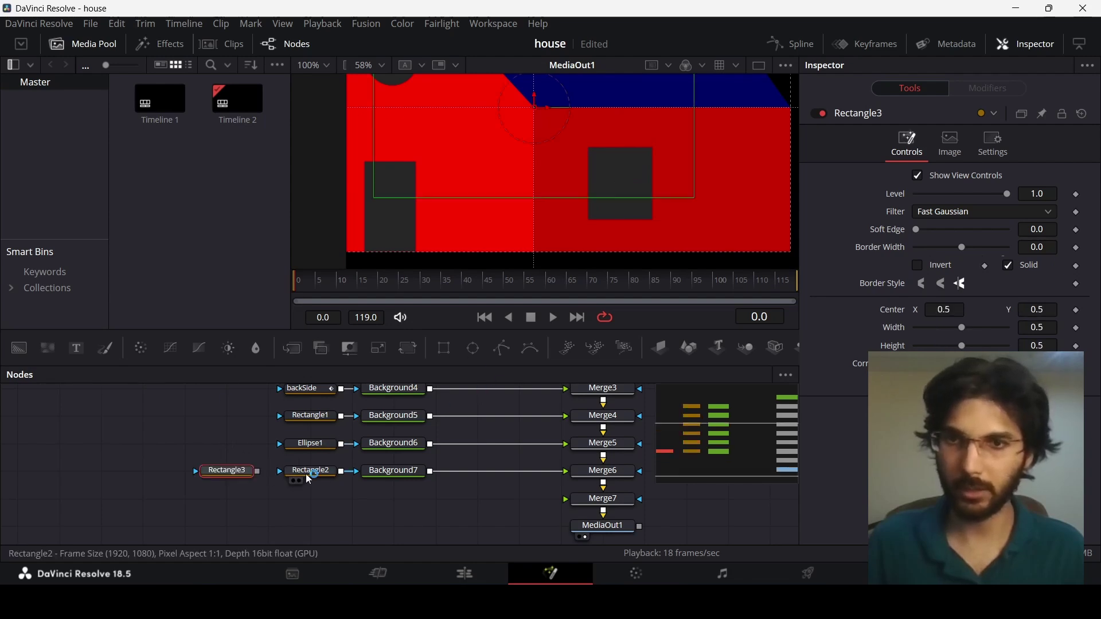
left_click(310, 476)
right_click(215, 473)
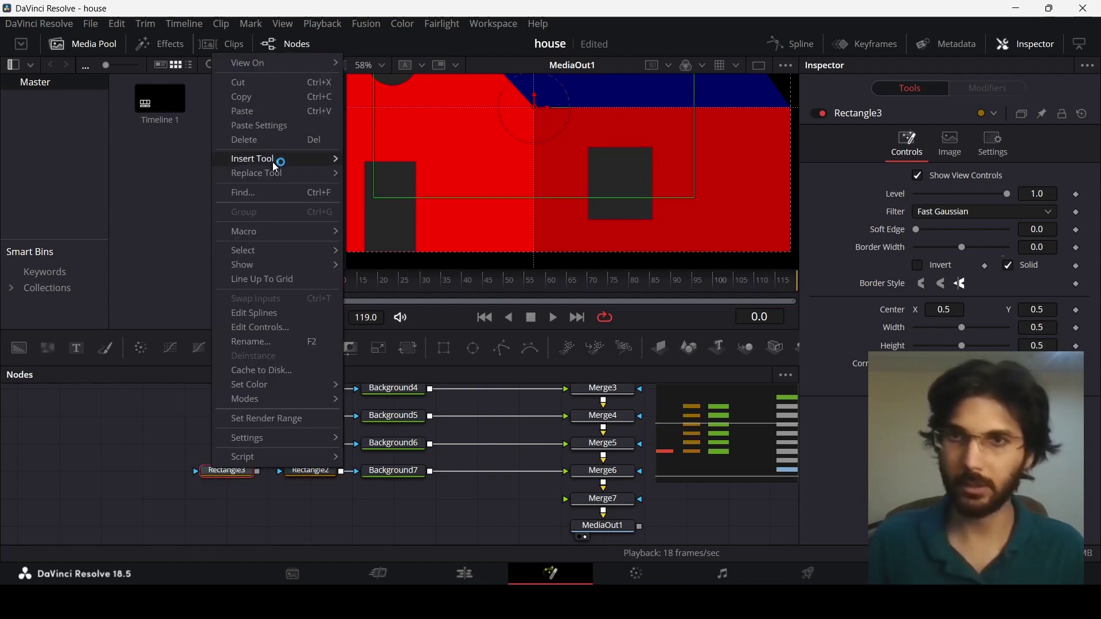
left_click(269, 125)
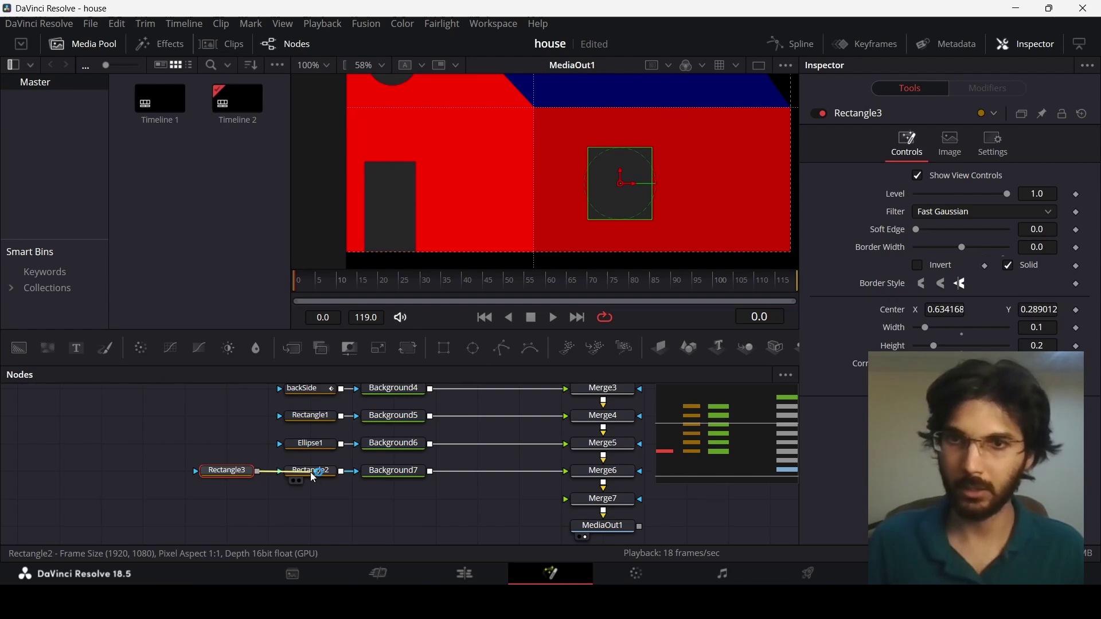
left_click_drag(315, 477, 314, 475)
Move Rectangle3 horizontally to about X 0.786 to form a second window on the side wall.
left_click_drag(630, 185, 727, 188)
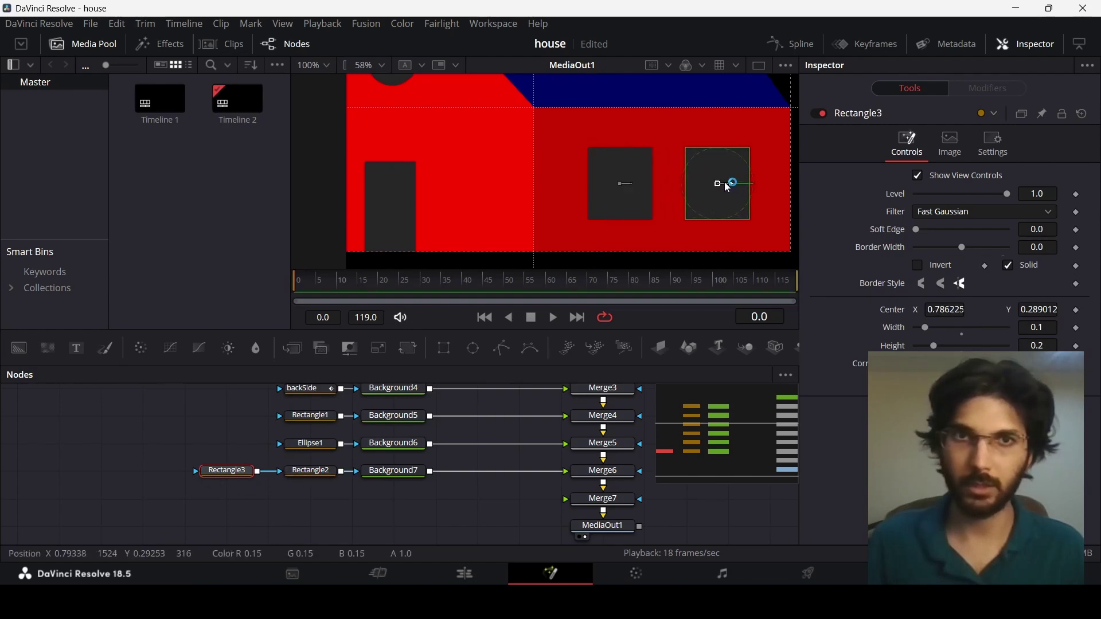
left_click(494, 539)
scroll(662, 172, "down", 3)
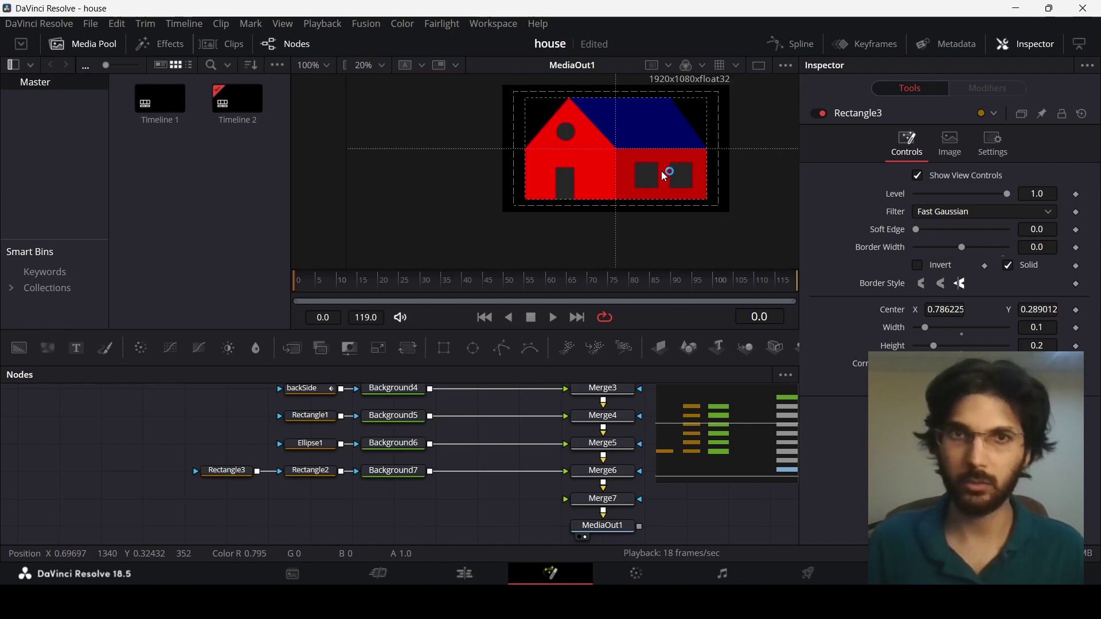
scroll(665, 177, "up", 1)
scroll(665, 177, "up", 2)
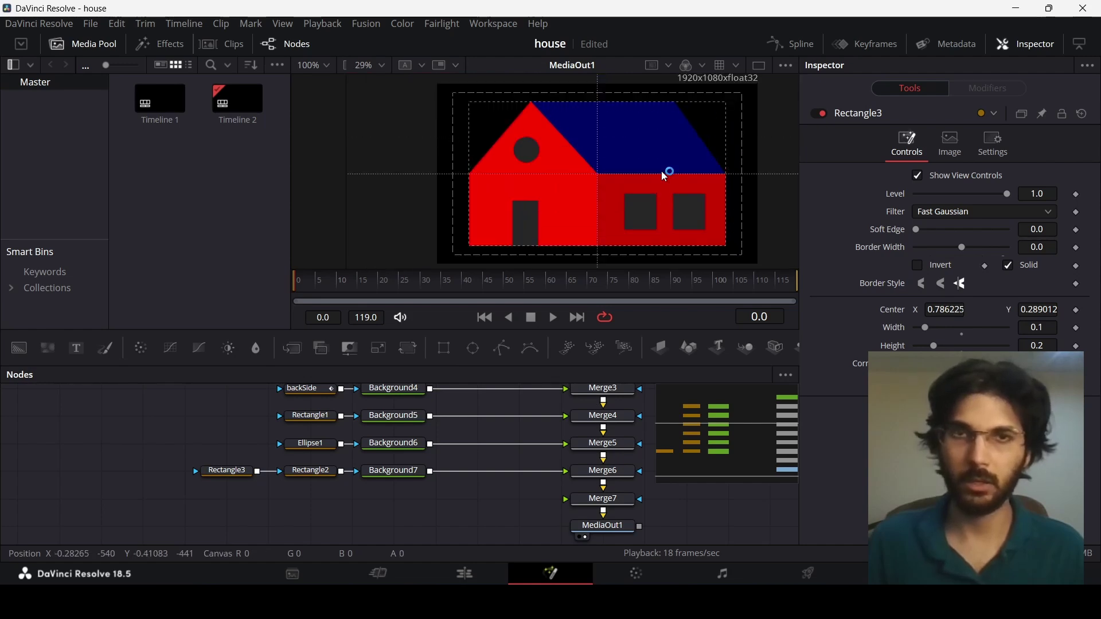
scroll(664, 172, "down", 2)
scroll(664, 172, "up", 2)
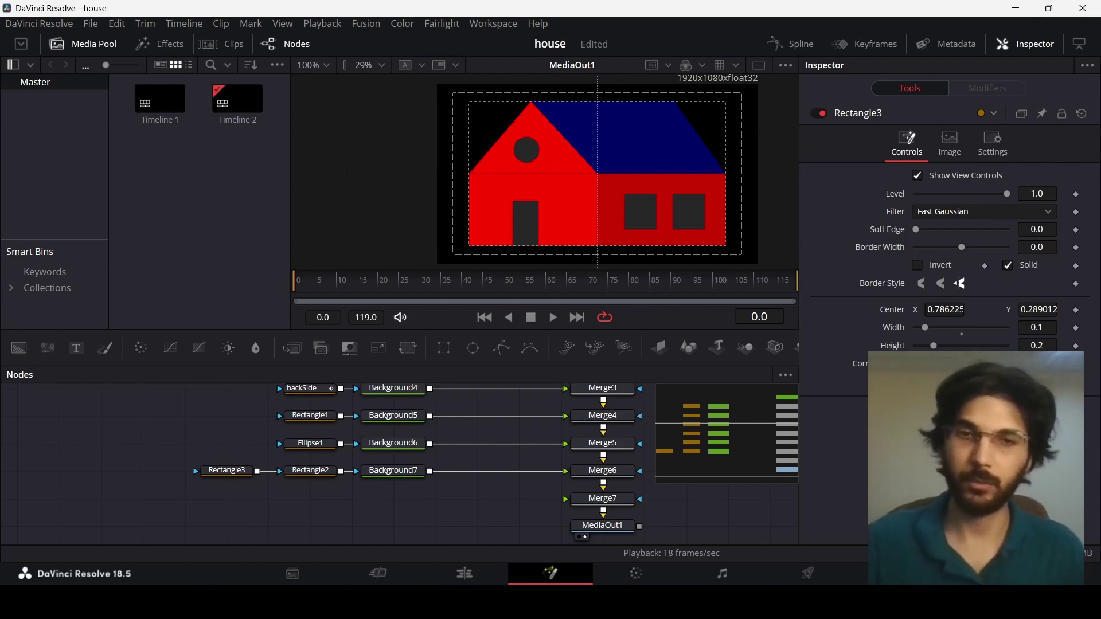
Select the frontSide mask and check its shape keyframes at frames 0 and 30.
scroll(531, 498, "up", 3)
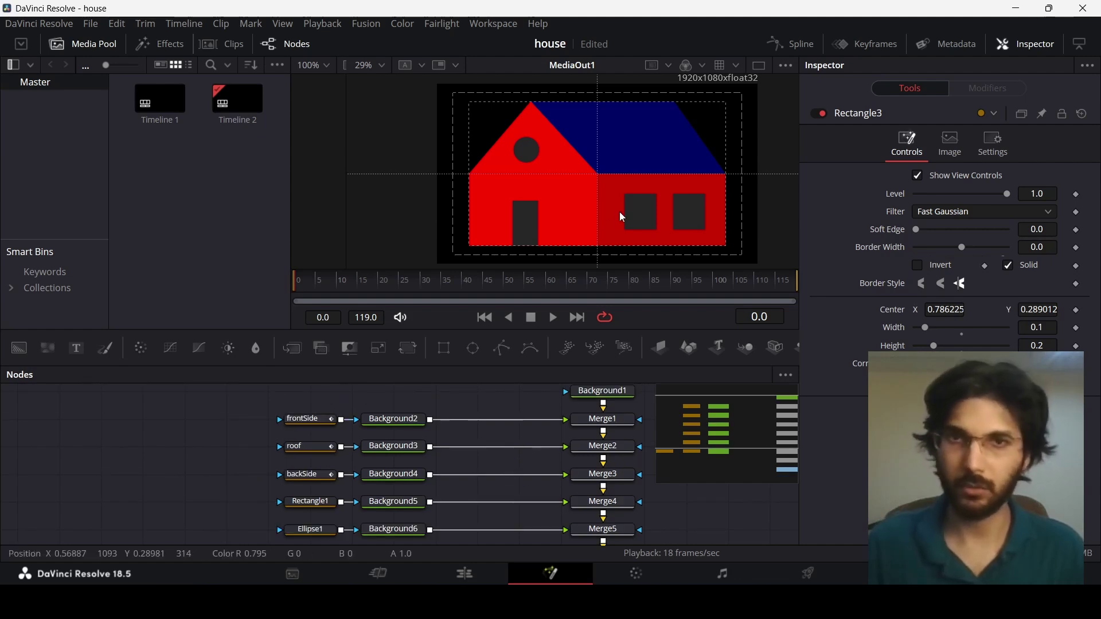
left_click(425, 292)
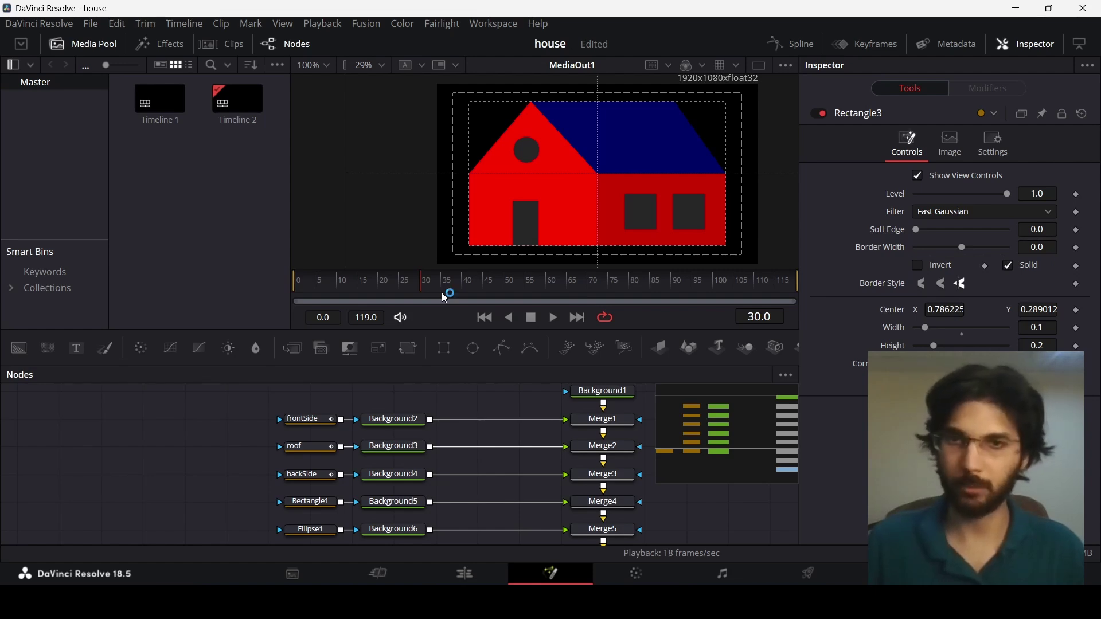
left_click(325, 419)
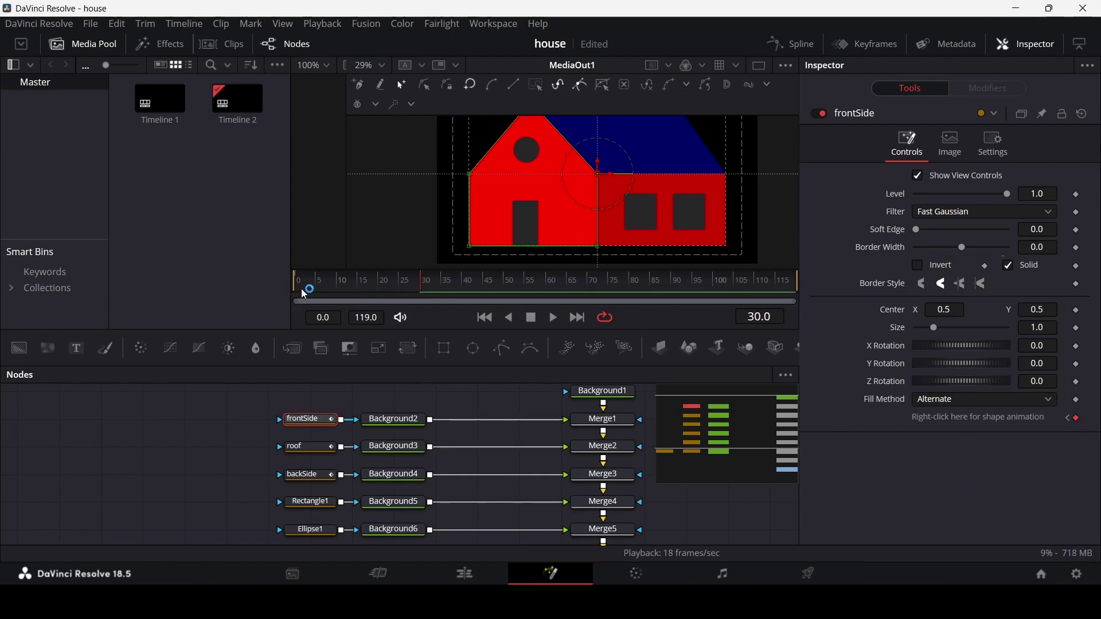
left_click_drag(301, 290, 290, 289)
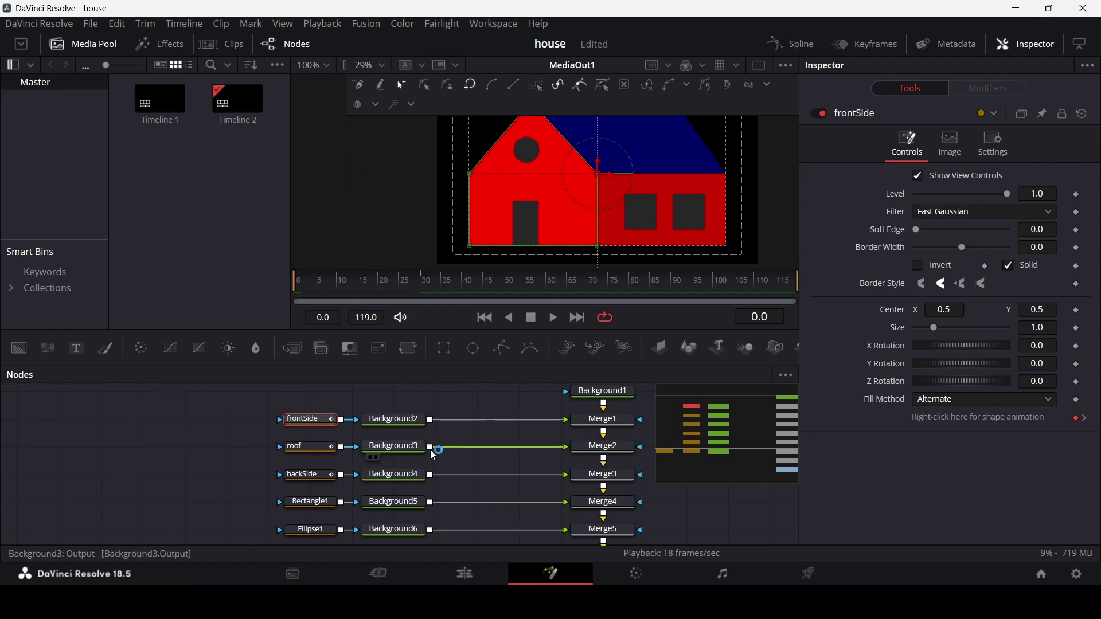
left_click(438, 293)
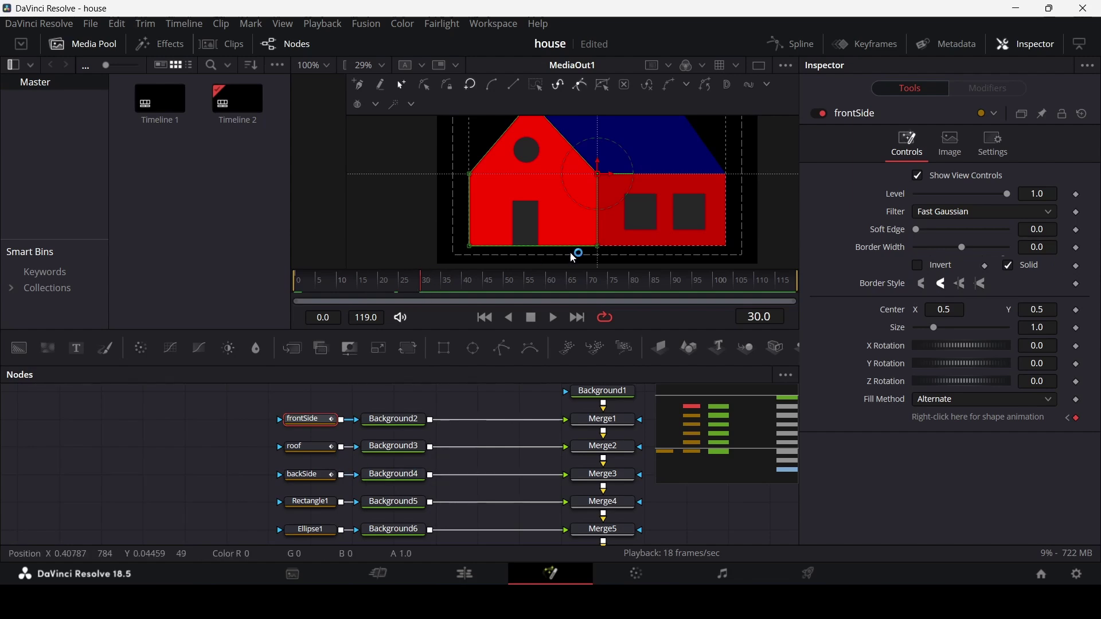
Go to frame 23 and enlarge the viewer so the whole house fits in view.
scroll(580, 219, "up", 3)
left_click_drag(597, 219, 619, 203)
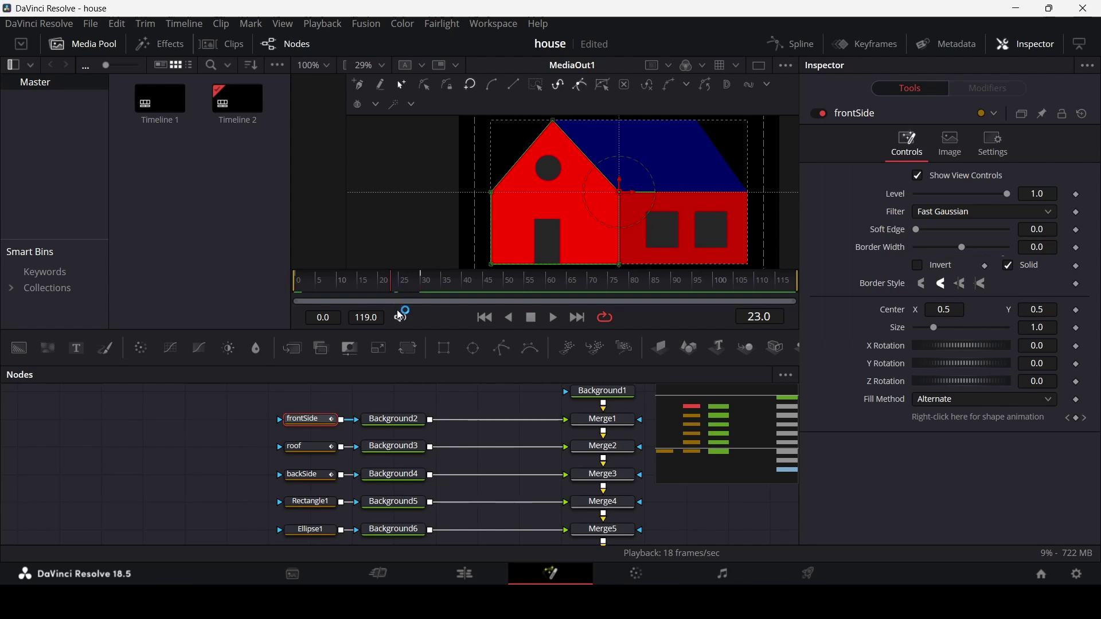
left_click_drag(417, 339, 417, 408)
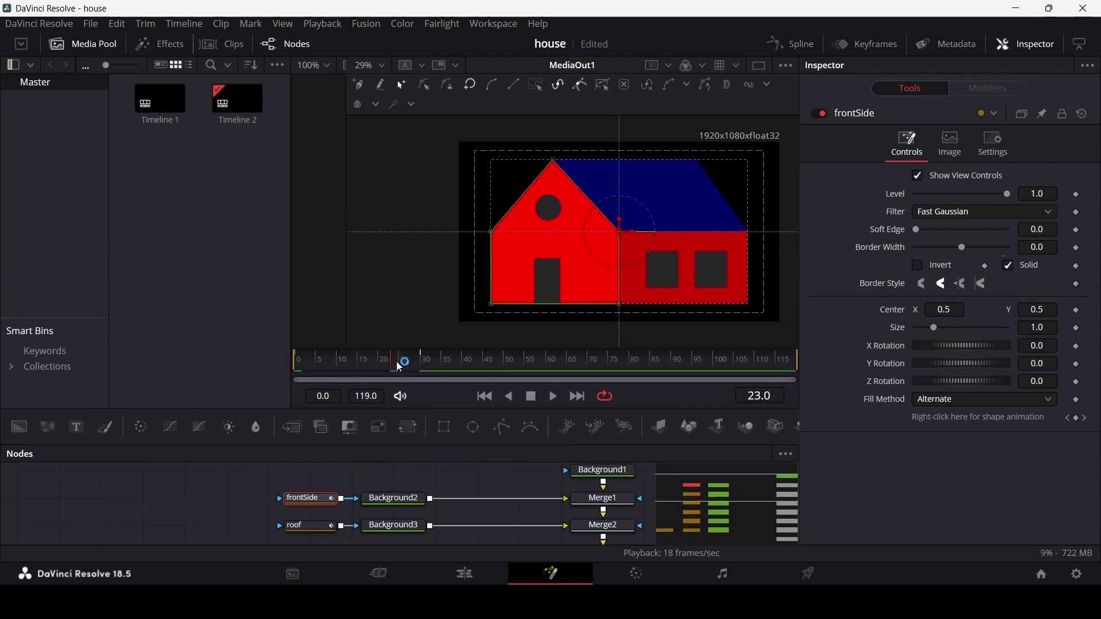
At frame 30, narrow the frontSide mask by moving both of its side walls inward toward the door.
left_click_drag(304, 374, 420, 365)
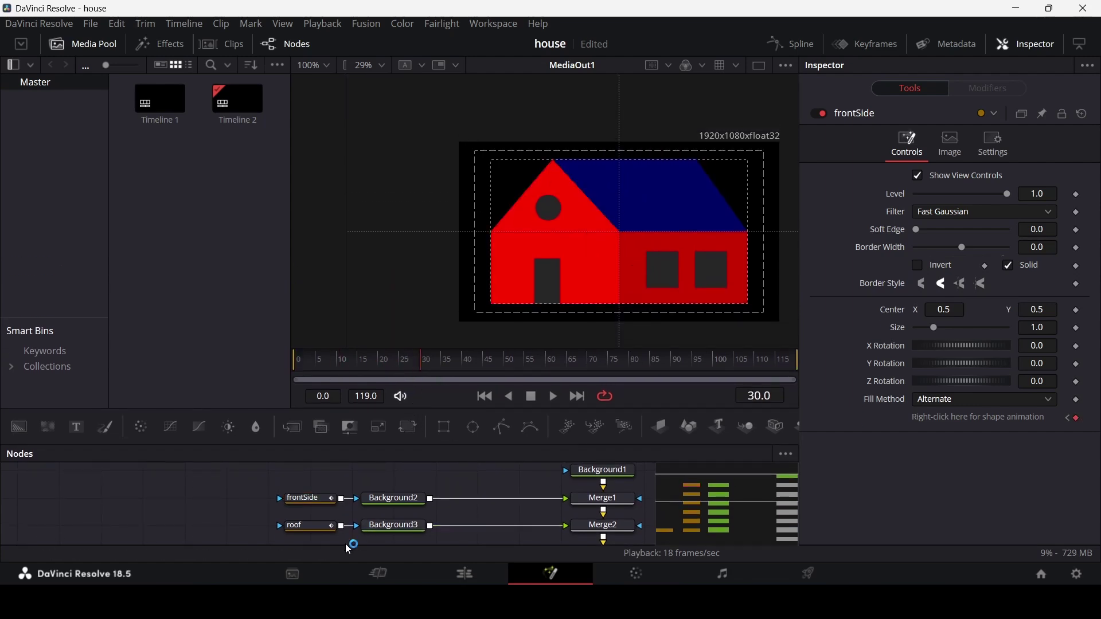
left_click(316, 501)
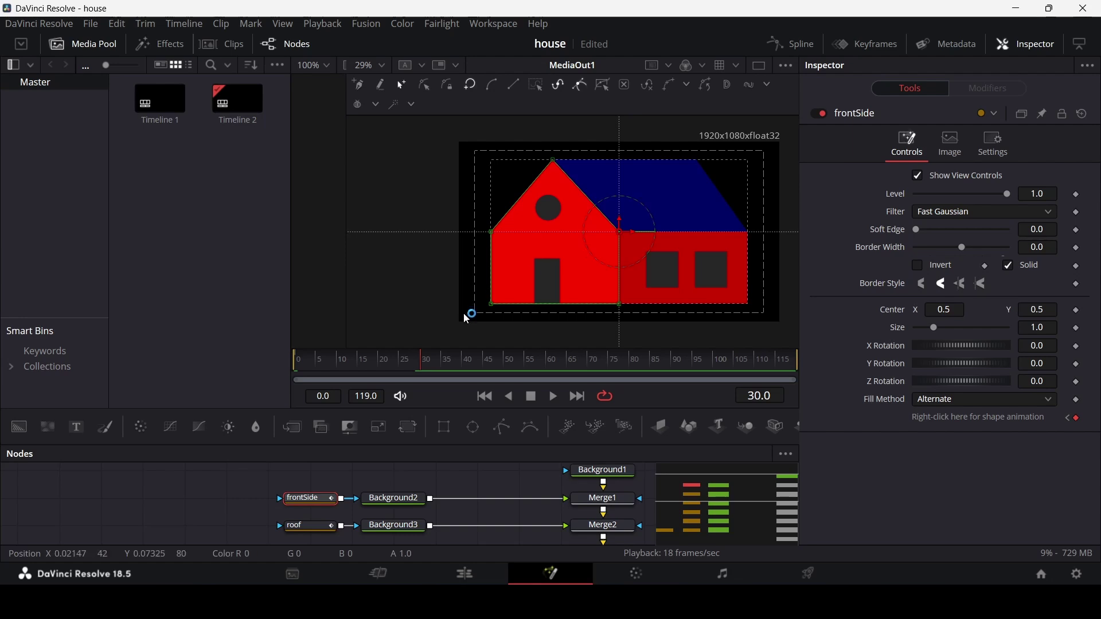
left_click_drag(564, 323, 710, 161)
left_click_drag(619, 231, 581, 233)
left_click_drag(460, 206, 532, 350)
left_click_drag(491, 232, 515, 234)
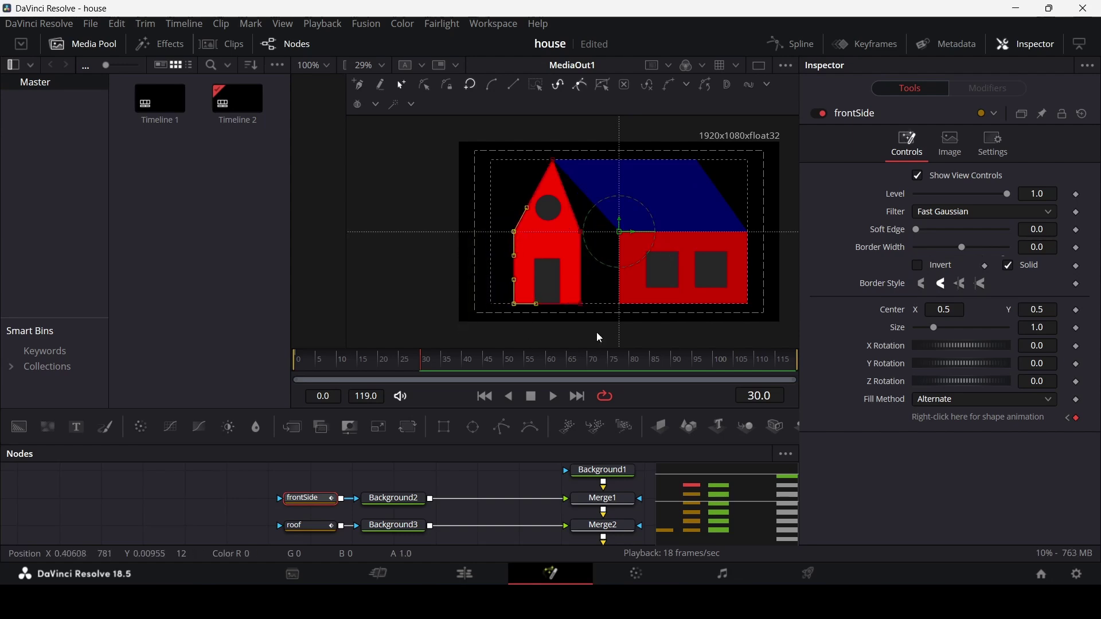
left_click(524, 473)
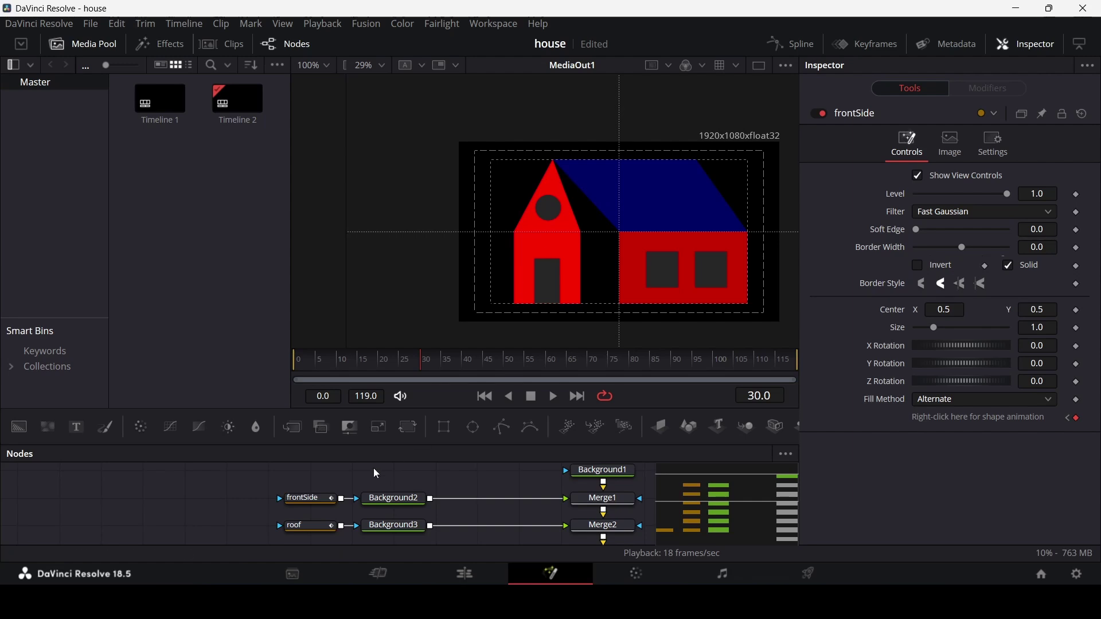
Shift the frontSide mask's gable peak slightly toward the outer front wall to centre it over the narrowed wall.
left_click(318, 499)
mouse_move(537, 151)
left_mouse_down()
mouse_move(582, 185)
mouse_move(548, 160)
left_mouse_up()
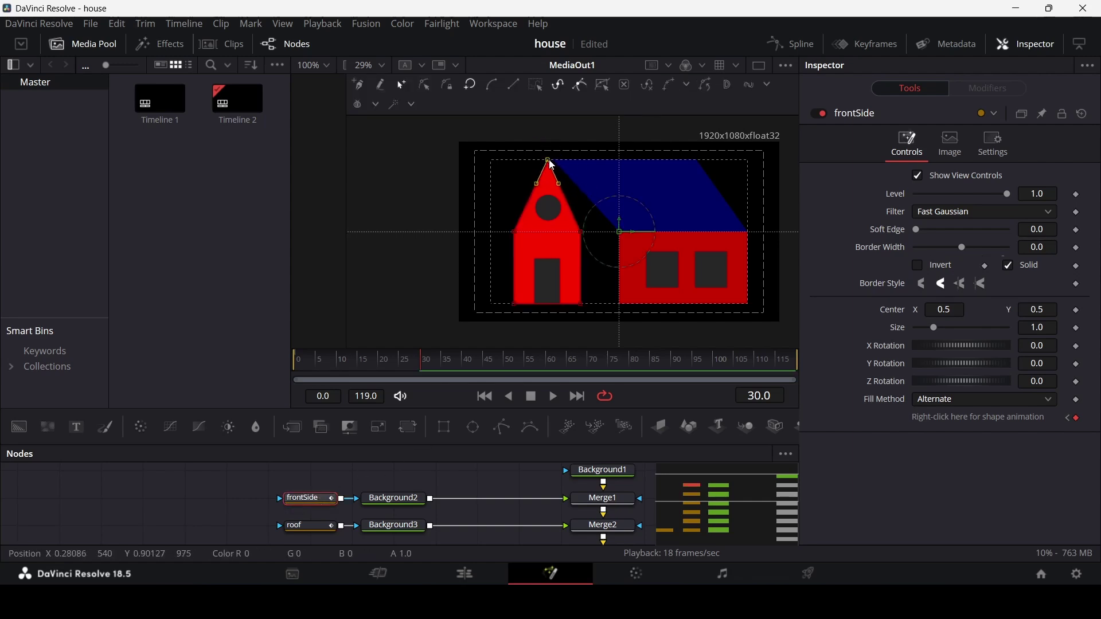
left_click(487, 472)
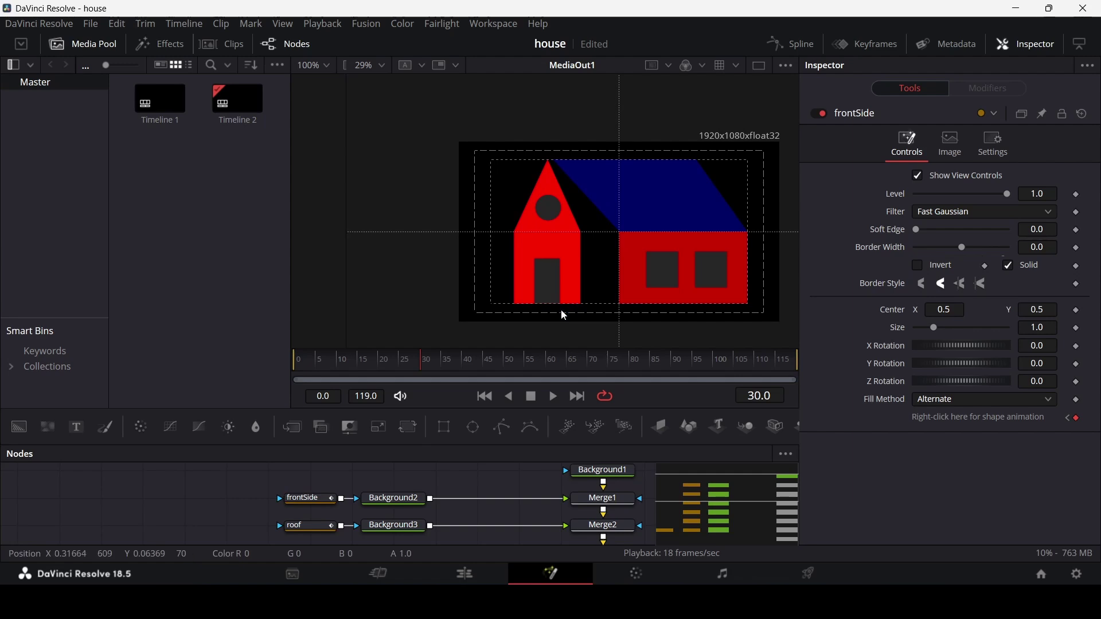
Keyframe the roof mask's shape at frame 30 and move its lower front corner to the narrowed front wall.
left_click(319, 526)
scroll(321, 523, "down", 1)
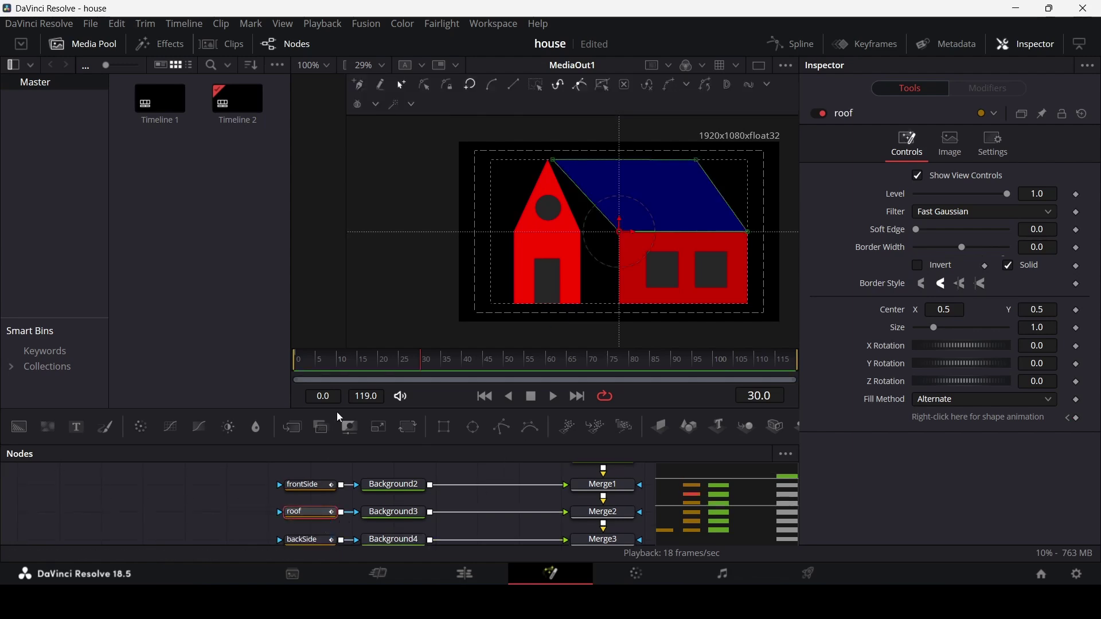
left_click_drag(324, 361, 425, 373)
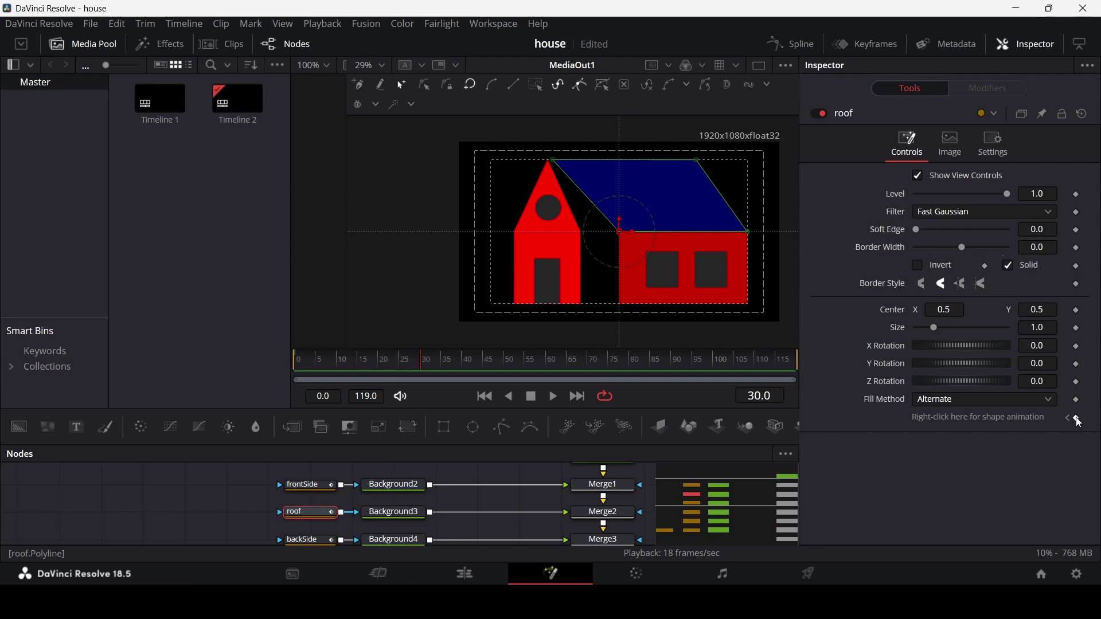
left_click_drag(600, 248, 756, 224)
left_click_drag(639, 222, 586, 237)
key("ctrl+z")
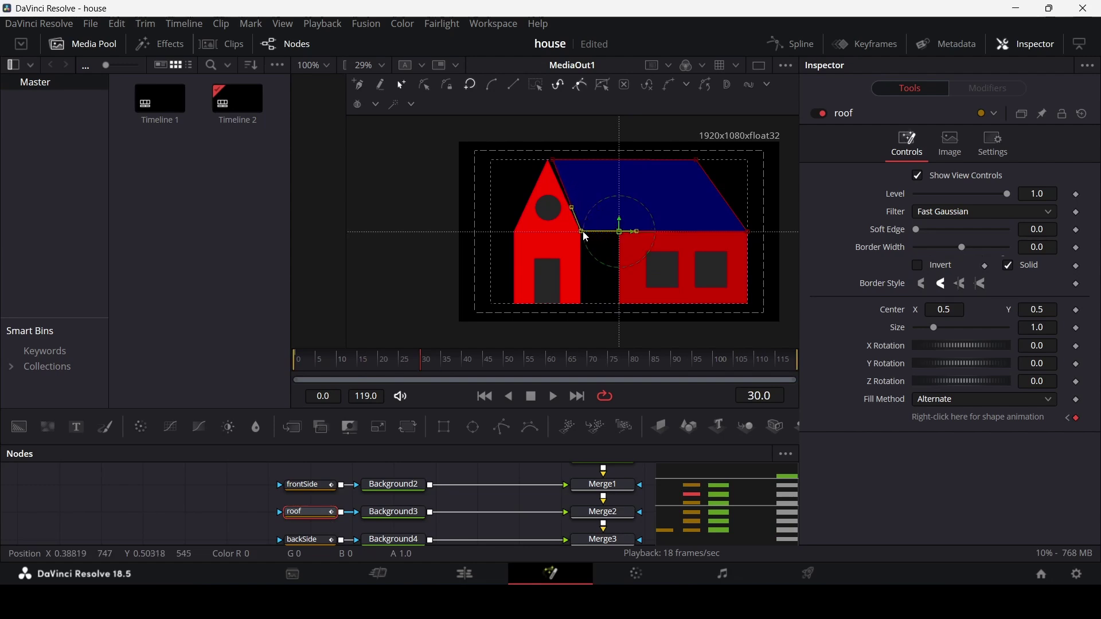
Align the roof mask's upper front corner with the gable peak and its lower front corner with the wall corner.
scroll(548, 166, "up", 4)
left_click(583, 145)
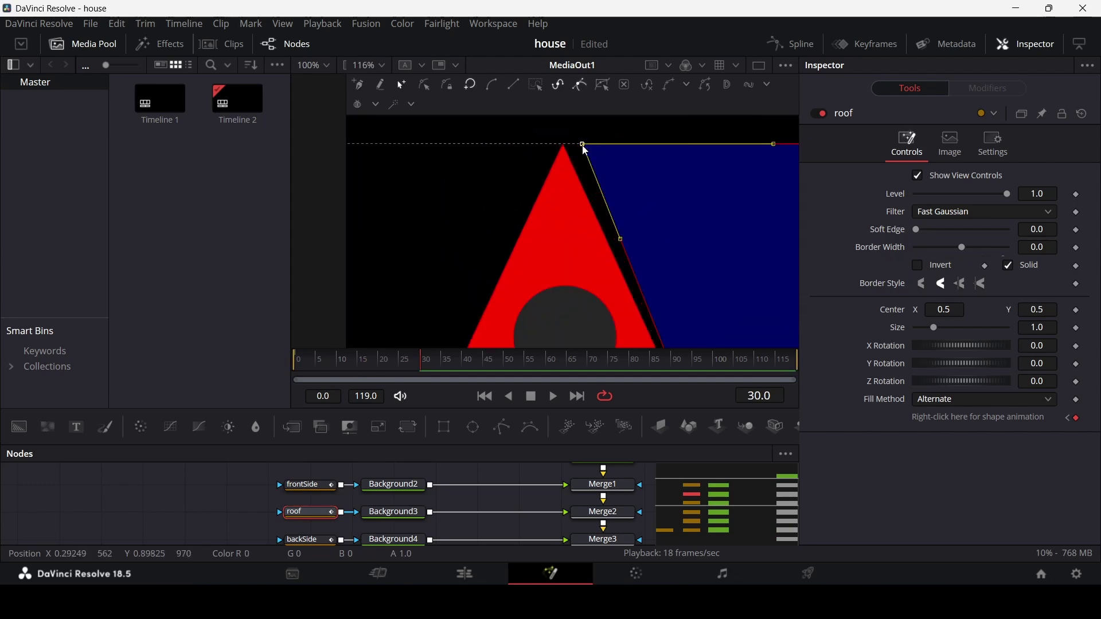
left_click_drag(582, 147, 563, 147)
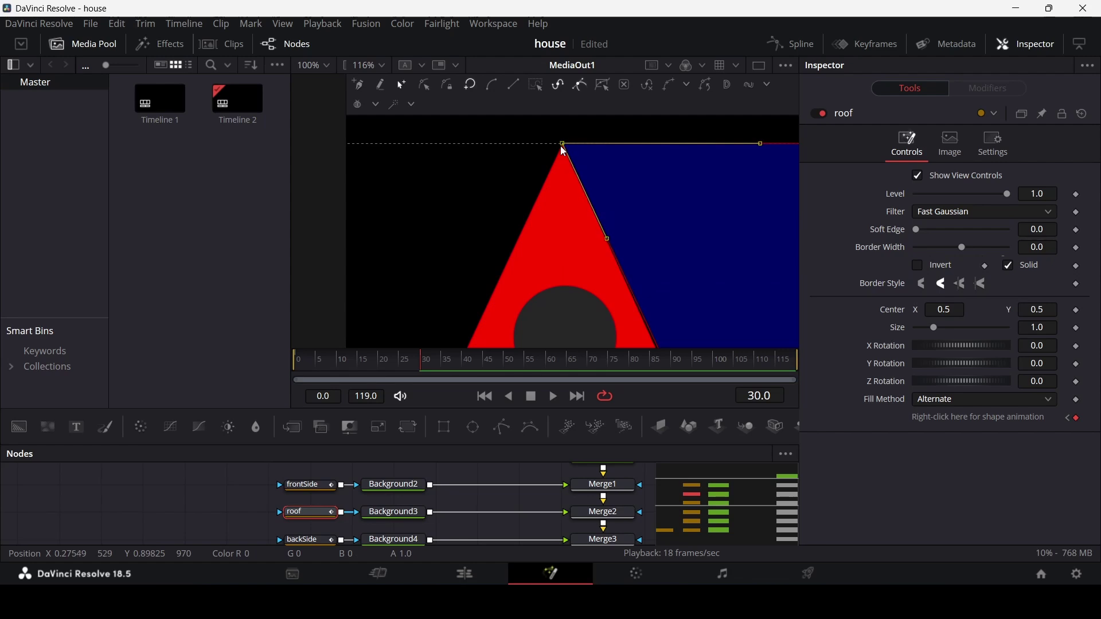
scroll(533, 189, "down", 5)
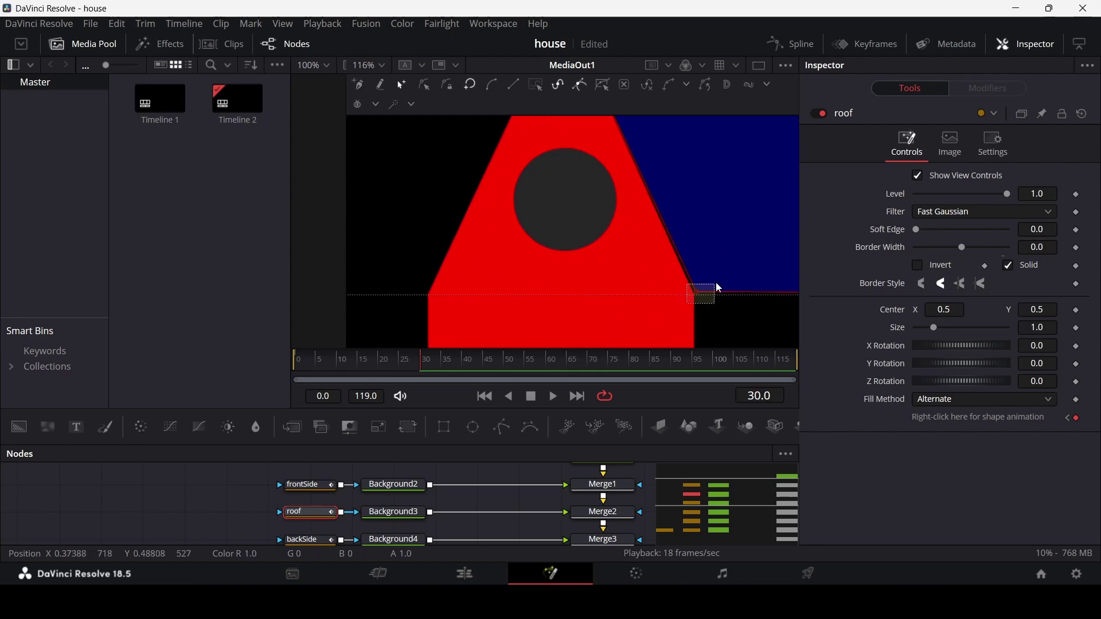
left_click(698, 293)
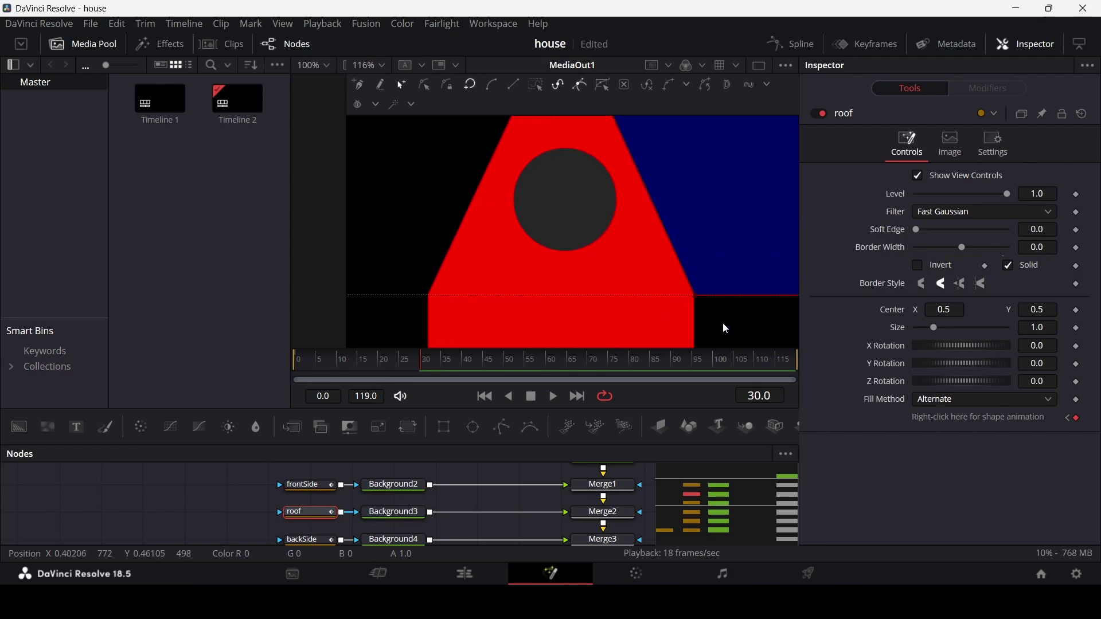
Move the roof mask's lower rear corner inward to about X 0.81 and its upper rear corner slightly outward.
scroll(691, 264, "down", 3)
scroll(694, 263, "down", 2)
left_click_drag(721, 300, 578, 265)
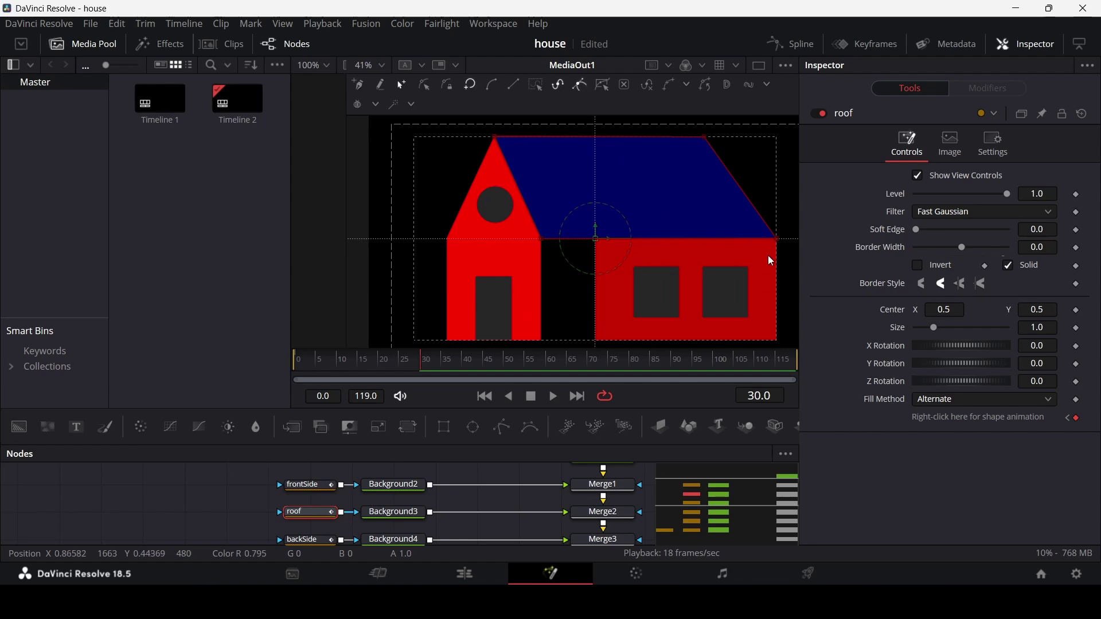
left_click_drag(777, 238, 737, 240)
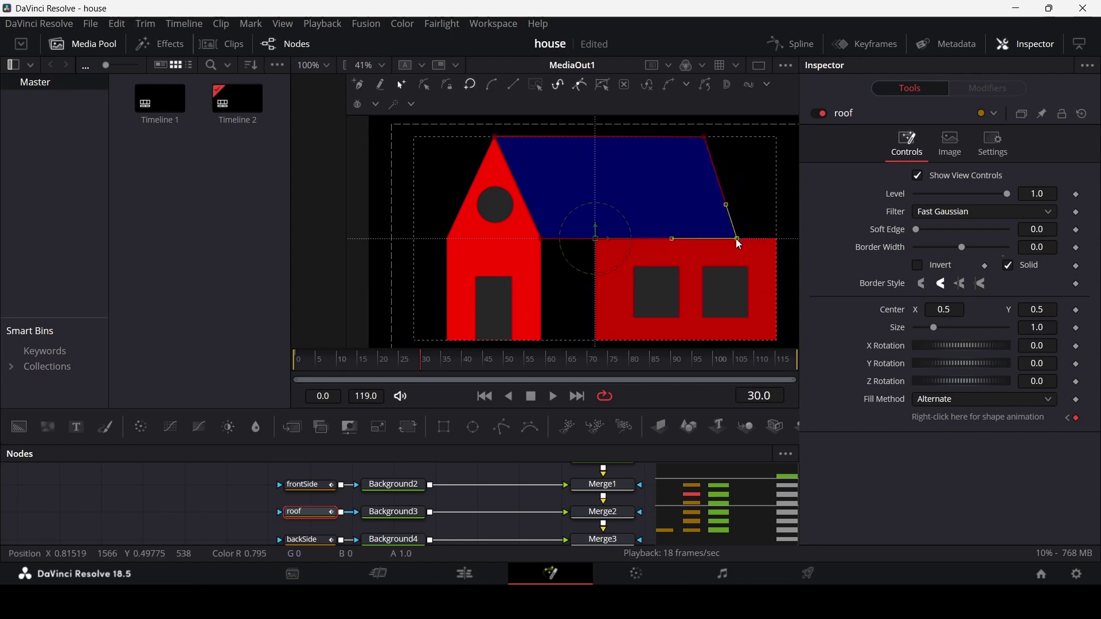
left_click(706, 137)
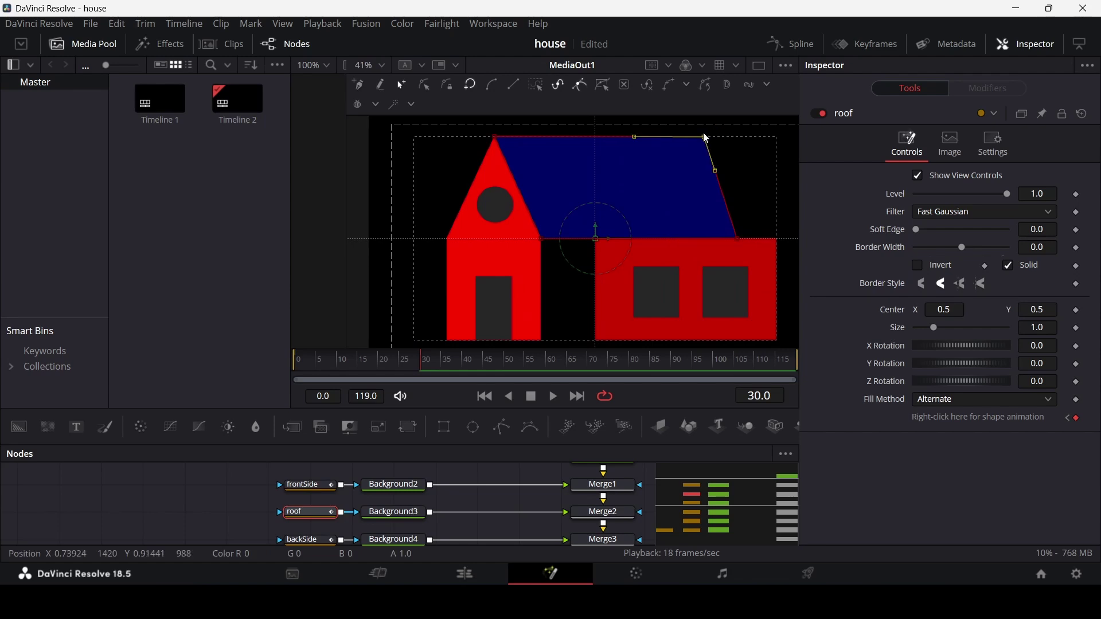
left_click_drag(708, 139, 715, 138)
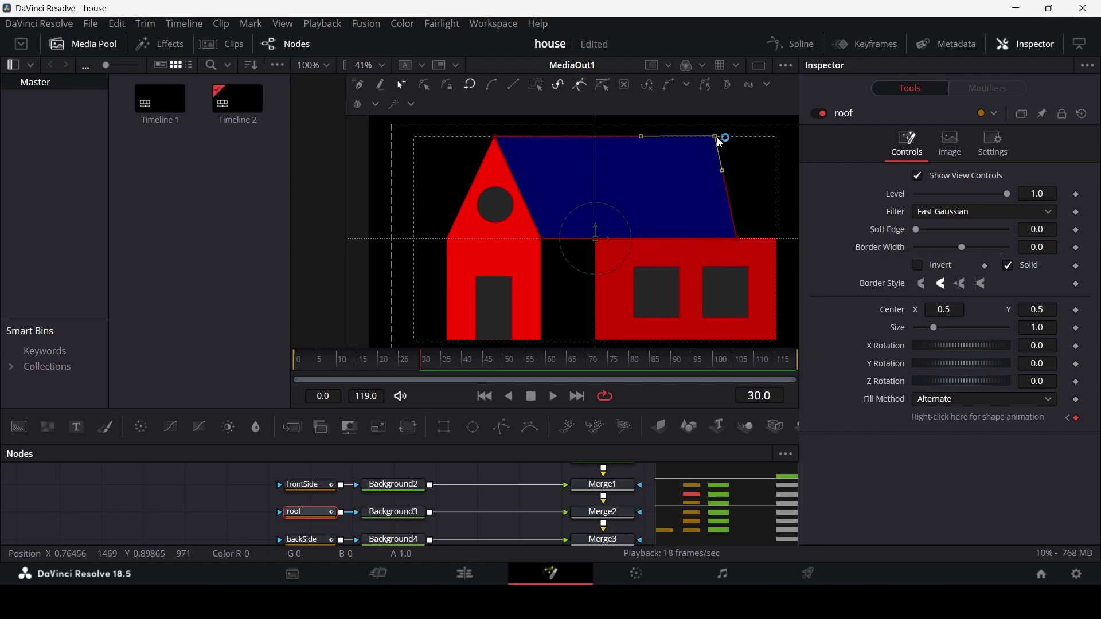
left_click(775, 178)
scroll(739, 240, "down", 2)
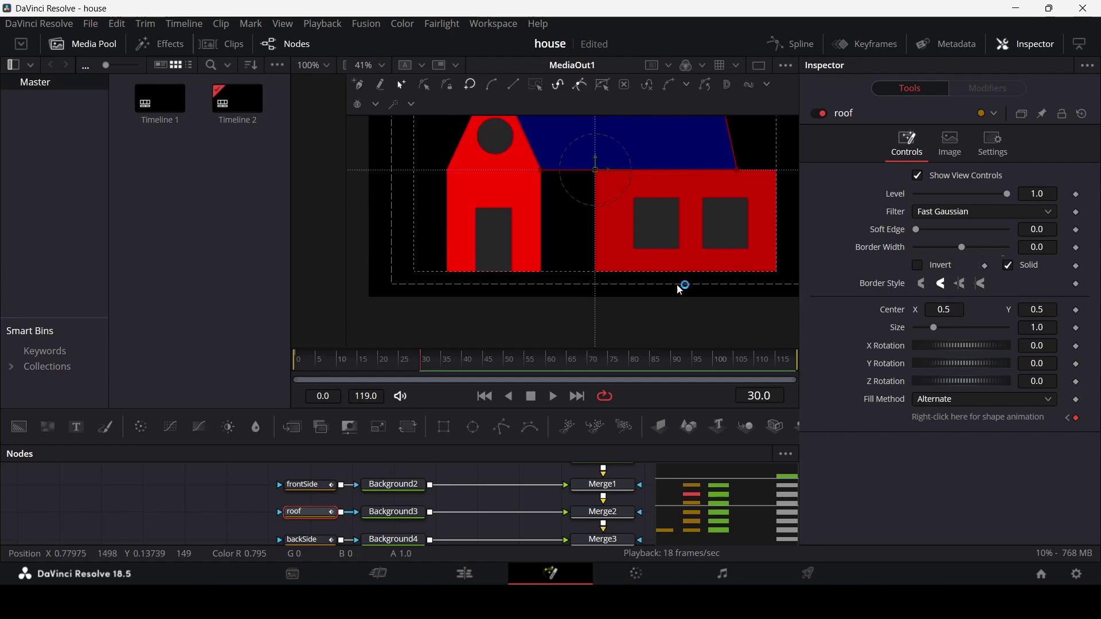
Add a shape keyframe to the backSide mask at frame 30.
left_click(312, 540)
scroll(344, 499, "down", 1)
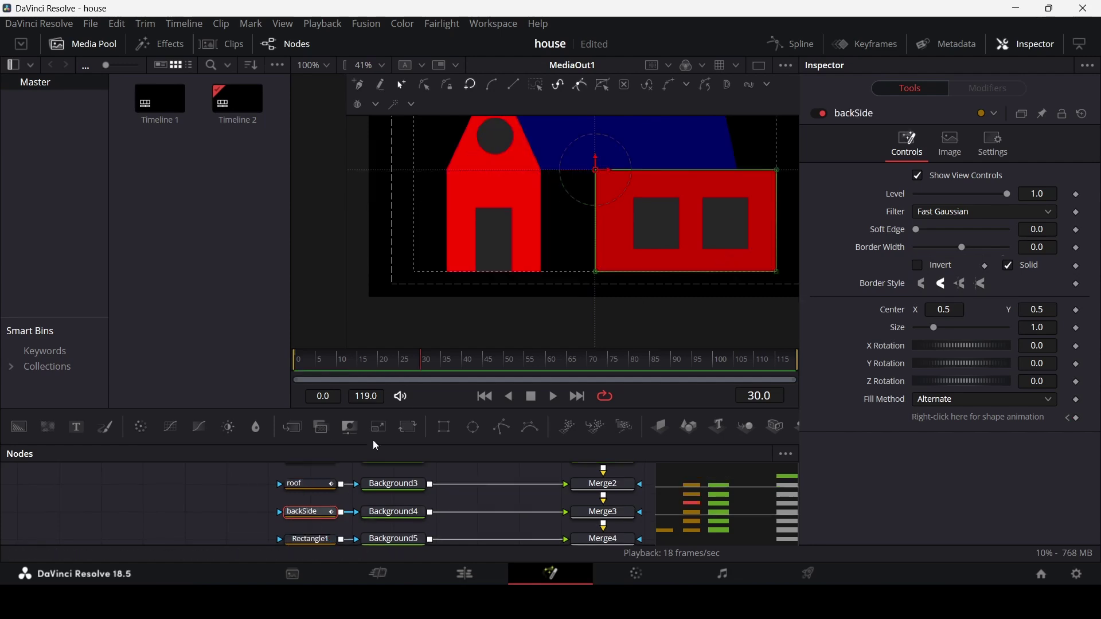
scroll(433, 516, "down", 1)
scroll(424, 493, "up", 1)
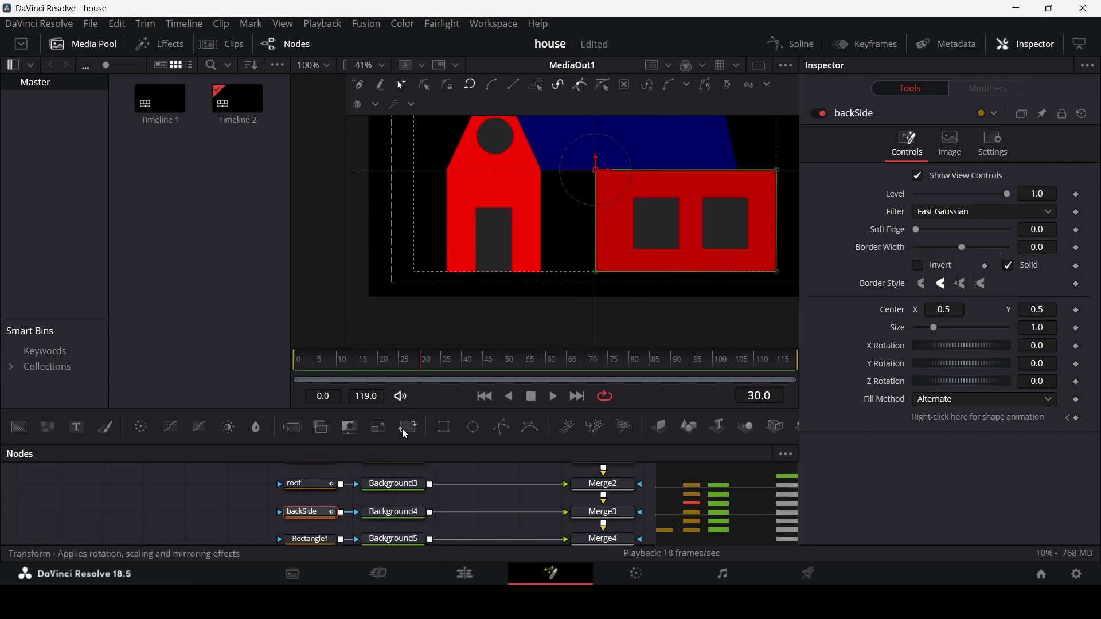
left_click(428, 371)
left_click(1076, 418)
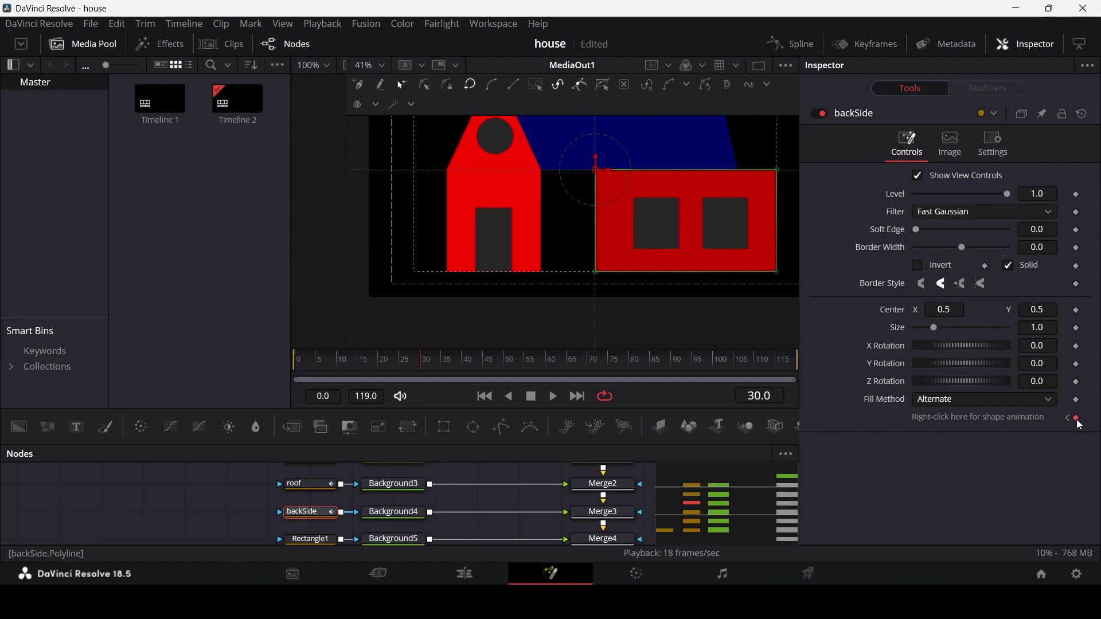
Extend the backSide mask's front edge to about X 0.378 so it meets the narrowed front wall.
left_click_drag(566, 302, 625, 156)
left_click(595, 269)
left_click_drag(572, 296, 672, 155)
left_click_drag(599, 276, 544, 269)
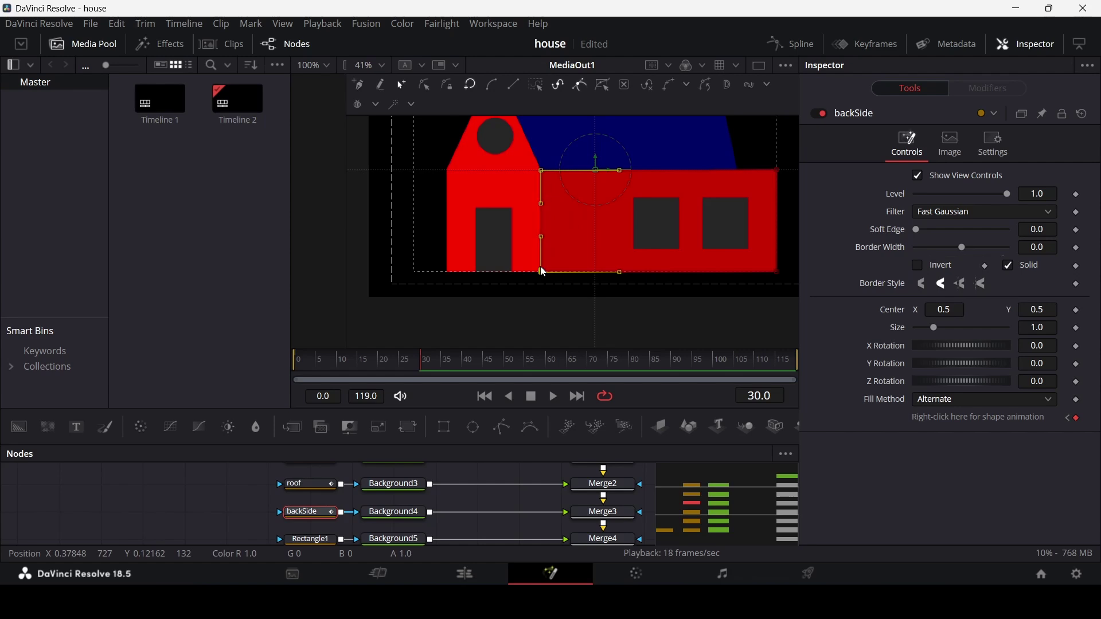
left_click(549, 309)
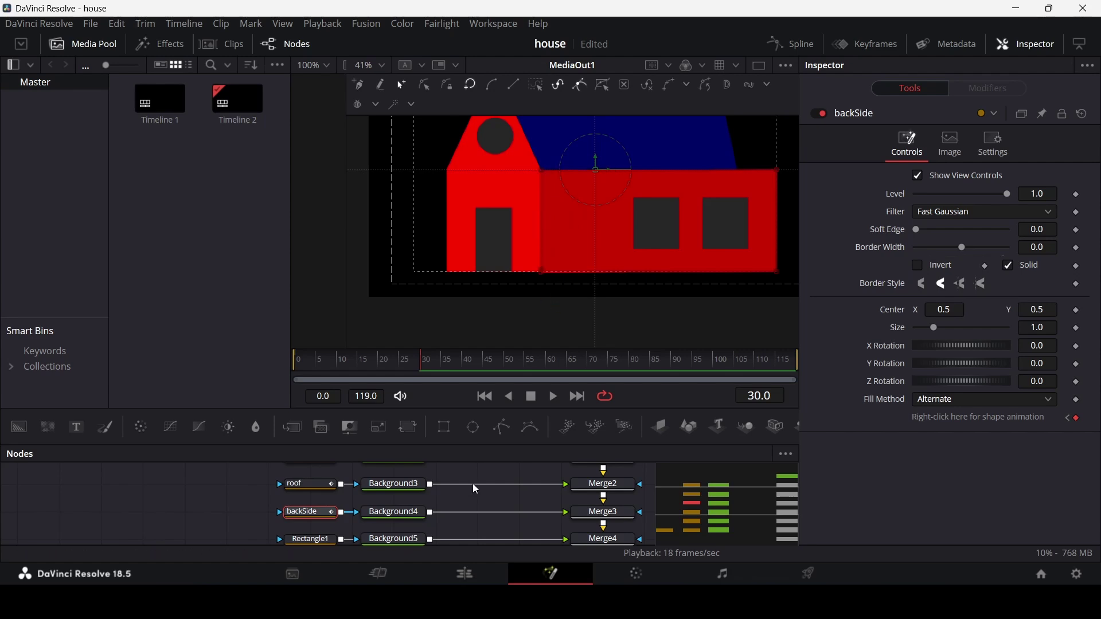
left_click(479, 504)
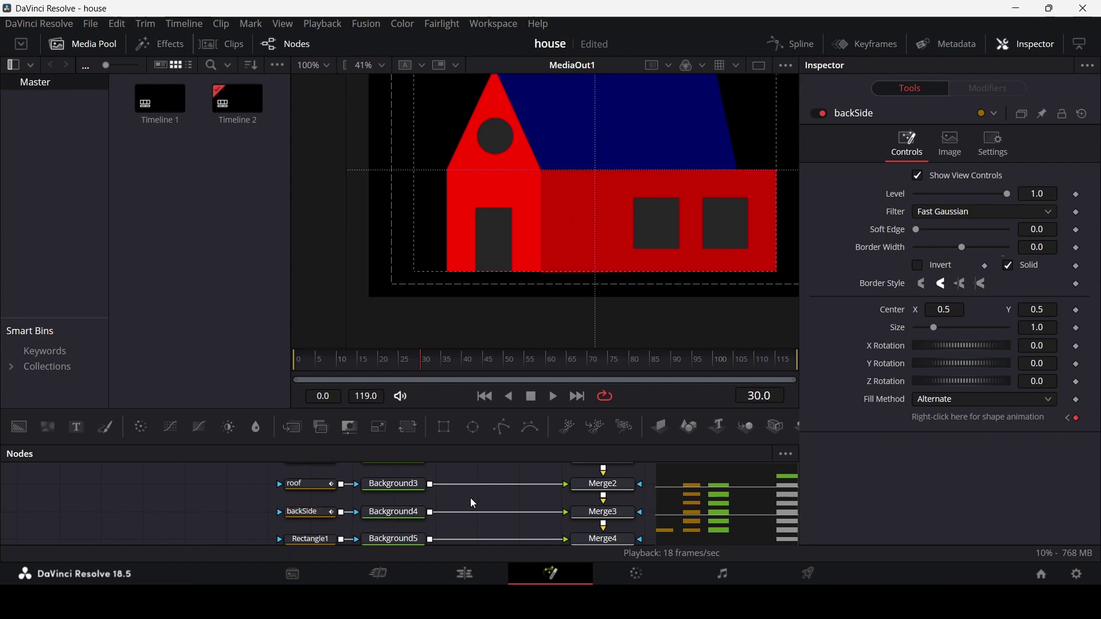
Move the backSide mask's rear edge inward to about X 0.81, in line with the roof's lower rear corner.
left_click(315, 484)
left_click(292, 535)
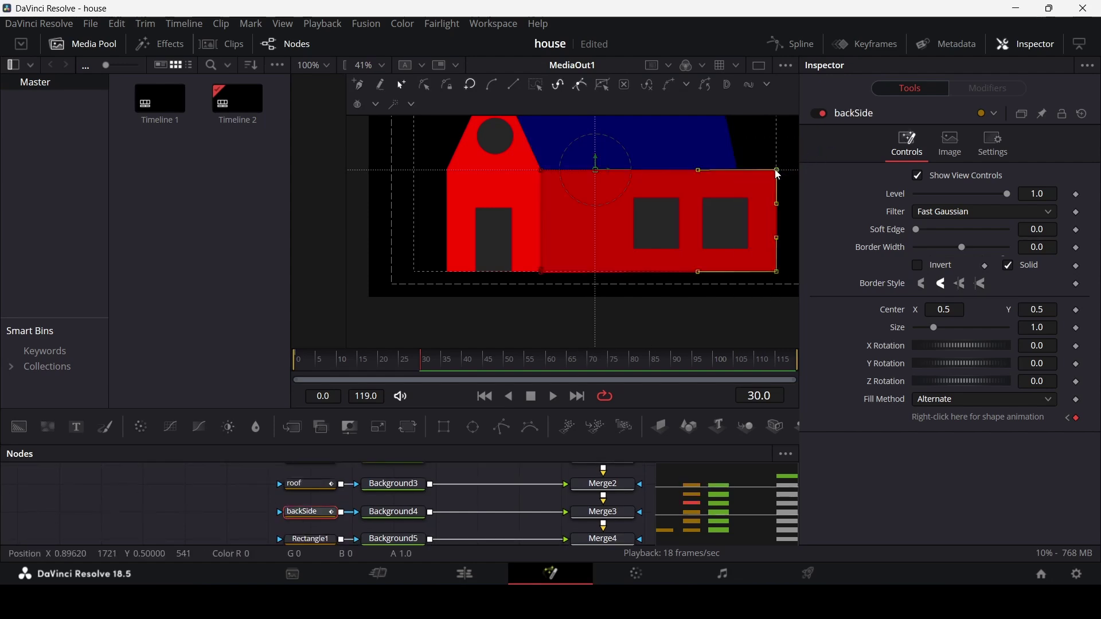
left_click_drag(778, 174, 739, 175)
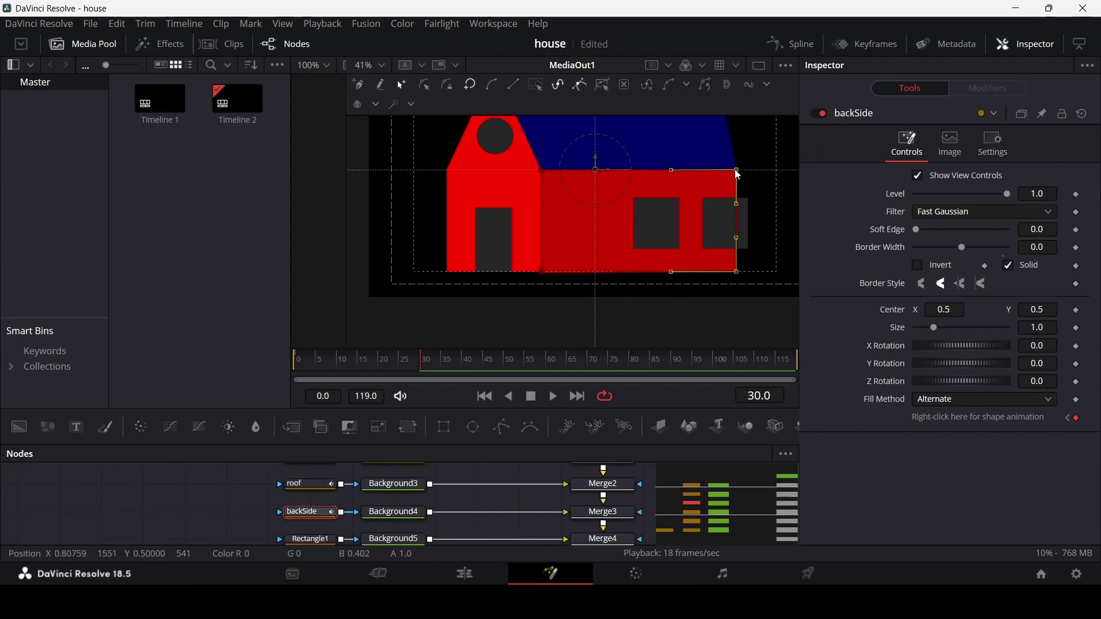
scroll(739, 174, "up", 15)
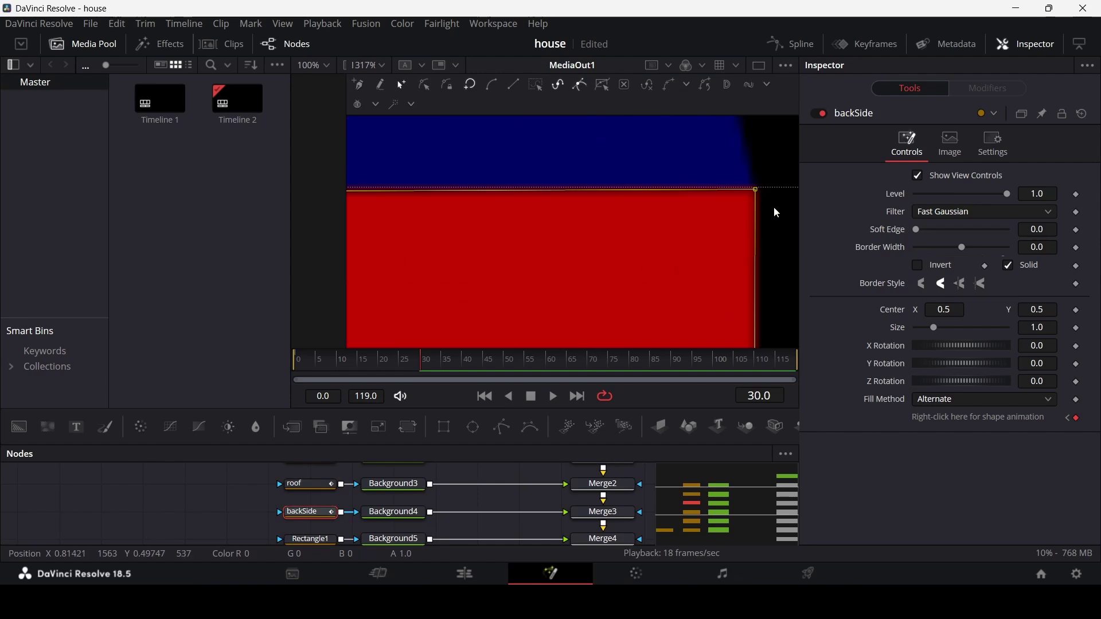
scroll(772, 203, "down", 10)
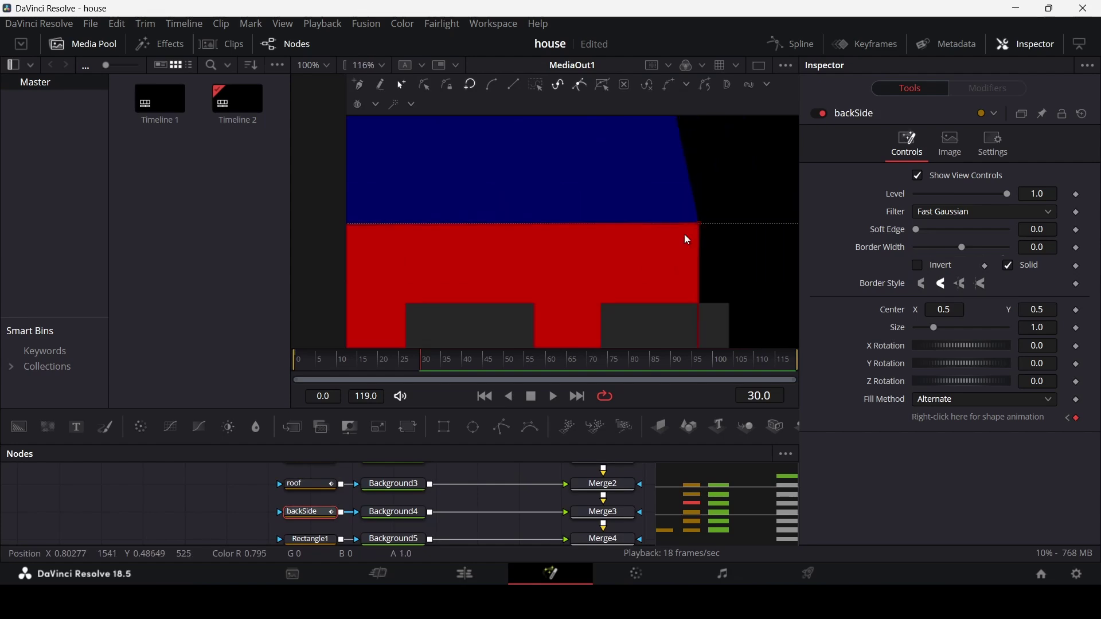
scroll(683, 235, "down", 5)
Insert a Transform node between Background7 and Merge6 to control both side windows.
scroll(378, 527, "down", 2)
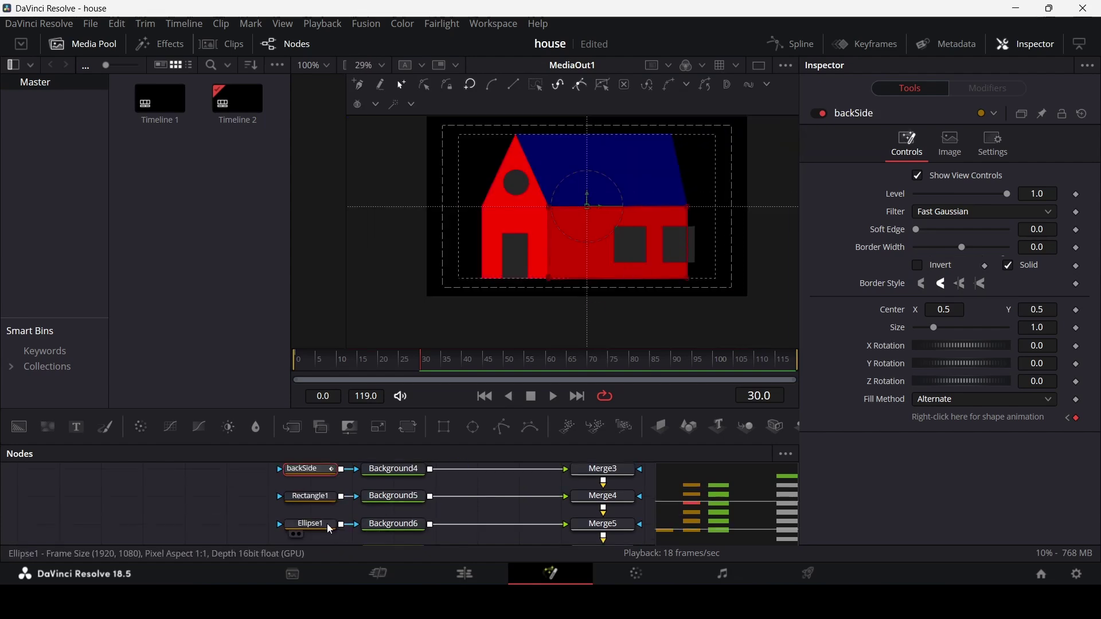
scroll(379, 528, "down", 2)
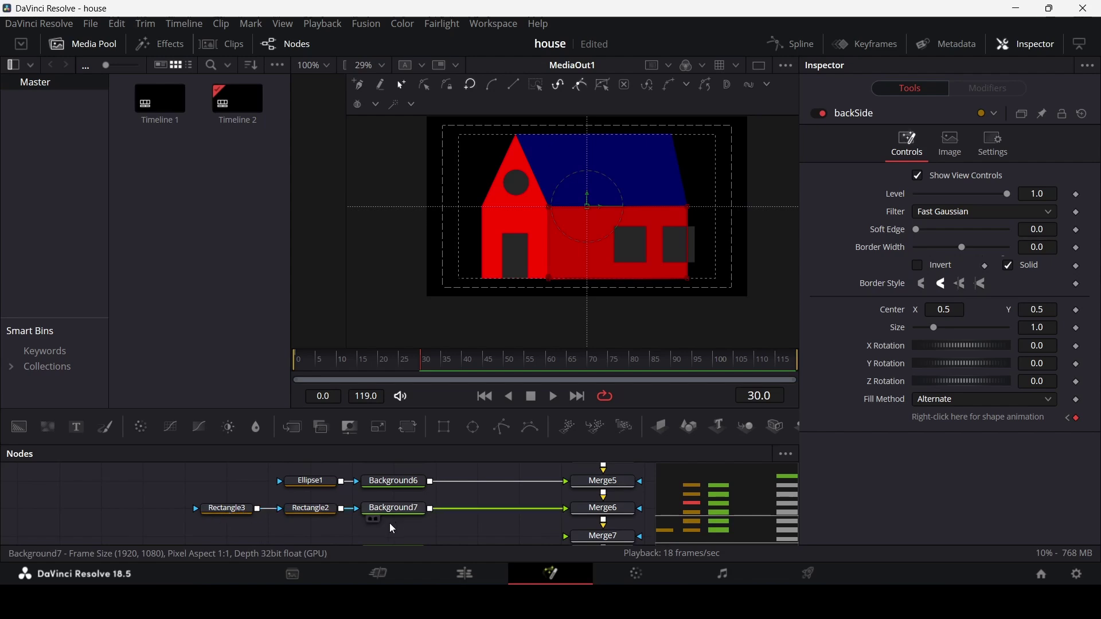
left_click(402, 513)
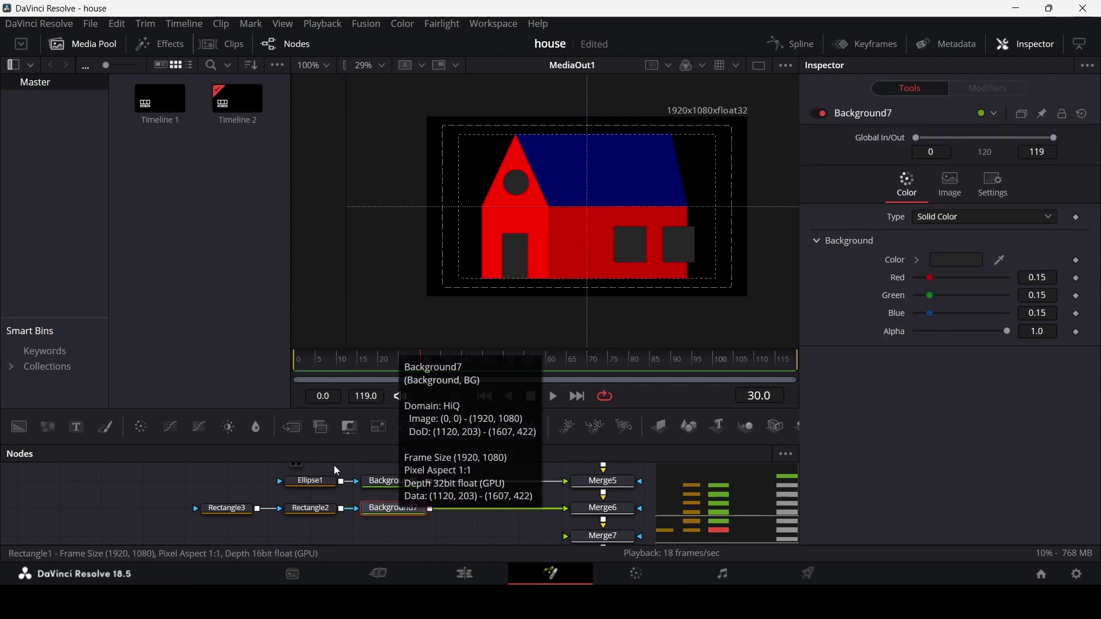
left_click(407, 426)
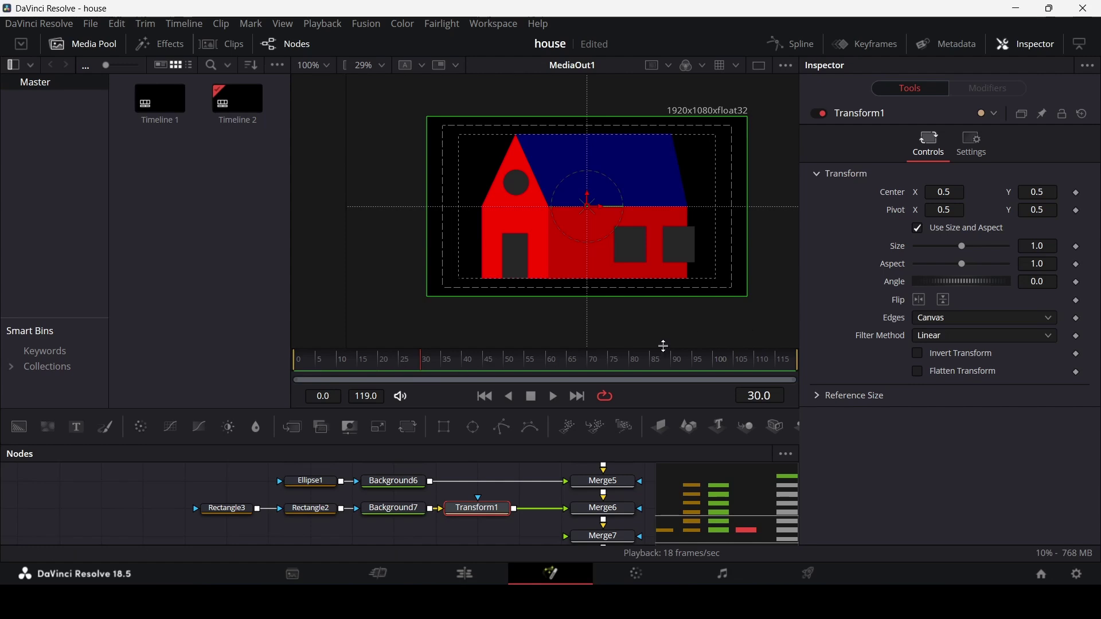
Keyframe Transform1's Center at frame 0 and move the playhead to frame 30.
left_click_drag(419, 359, 253, 370)
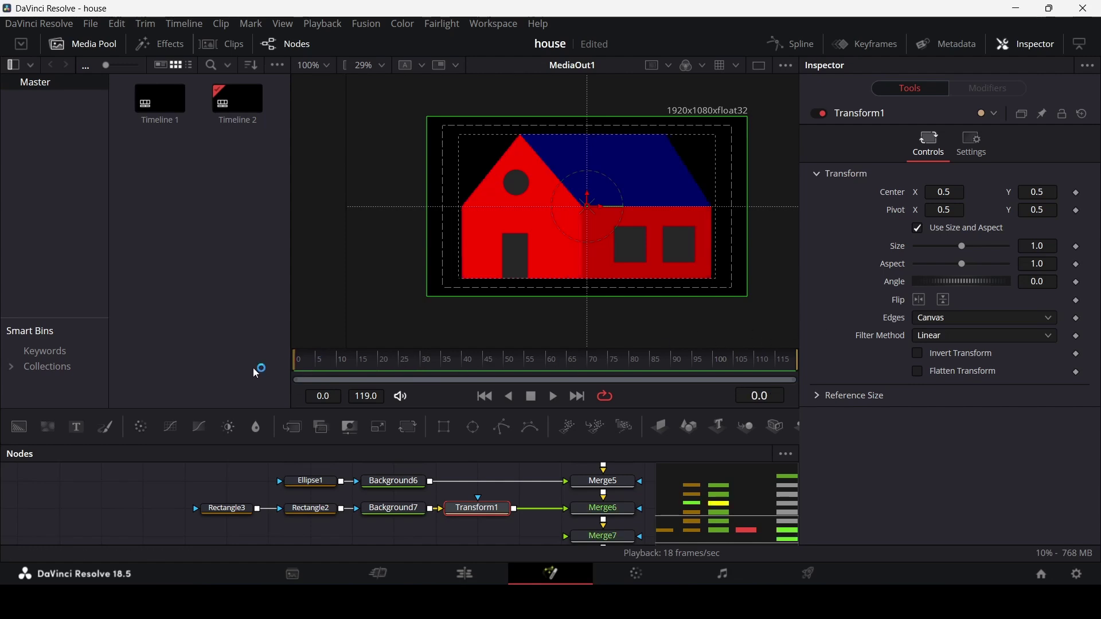
left_click(1078, 194)
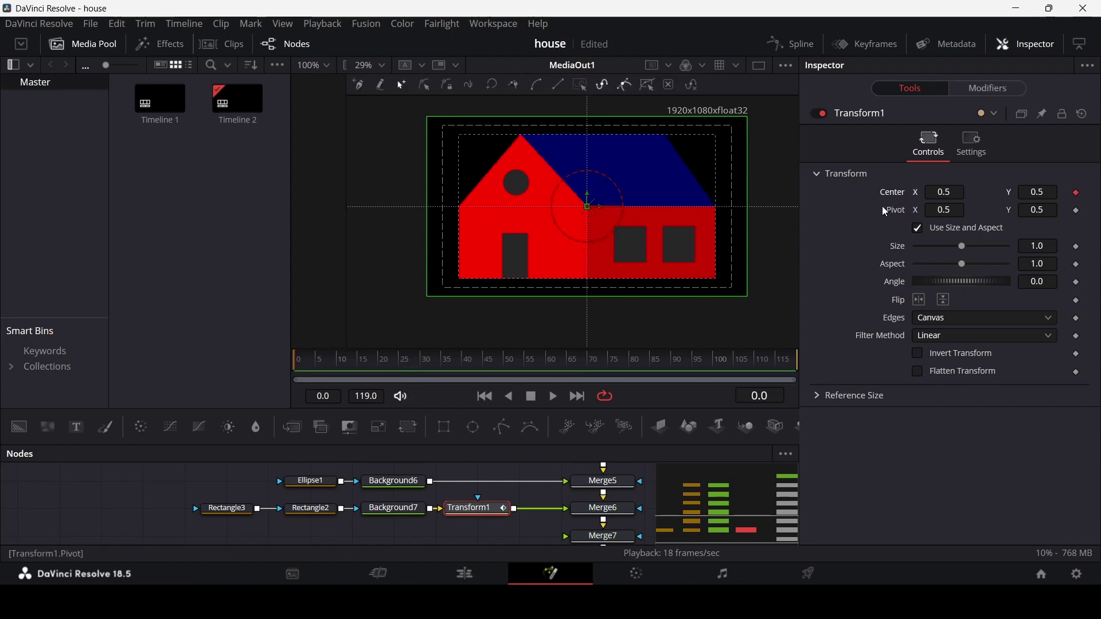
left_click(421, 361)
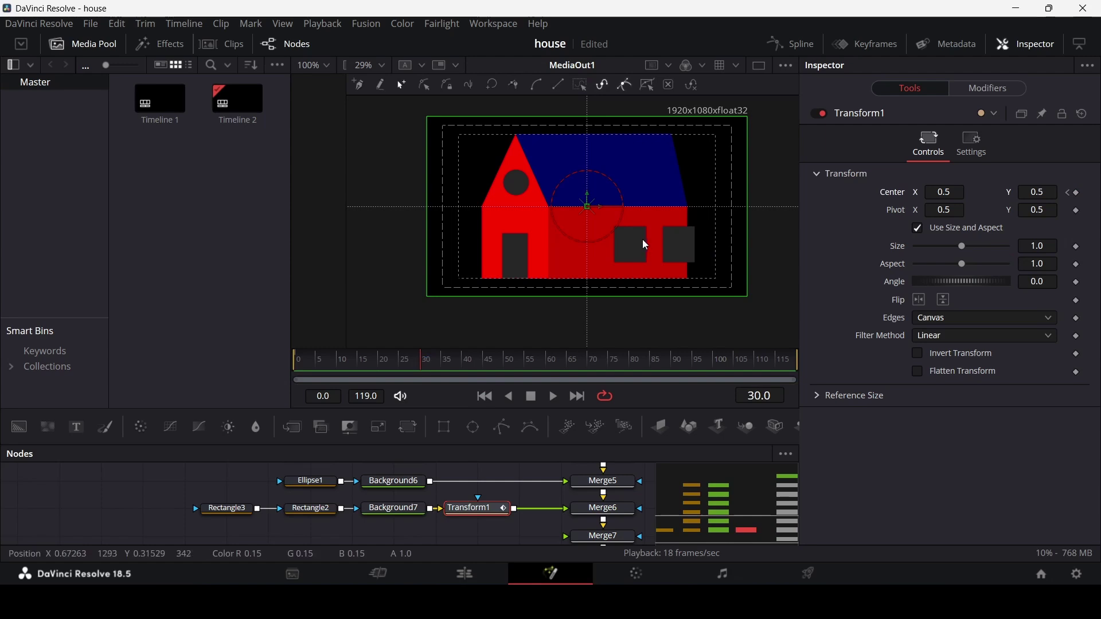
Shift both side windows at frame 30 to Transform1 Center X 0.393 and play the animation from frame 0.
left_click_drag(948, 192, 885, 192)
left_click(535, 528)
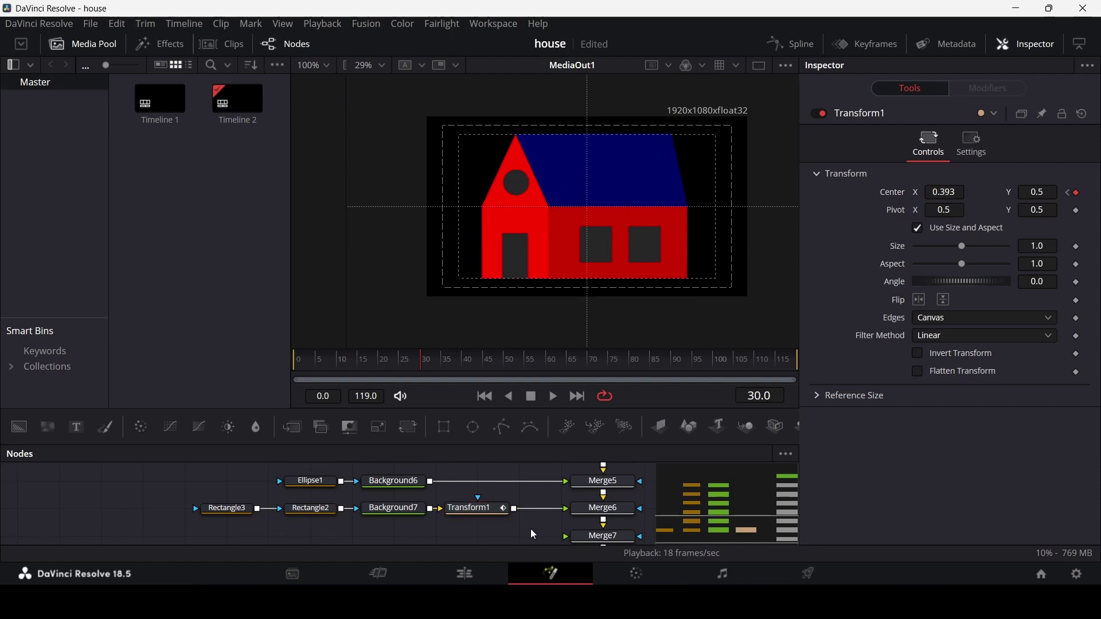
left_click_drag(355, 367, 260, 371)
key("space")
Keyframe the Width of the door mask Rectangle1 at frame 0.
scroll(512, 501, "up", 3)
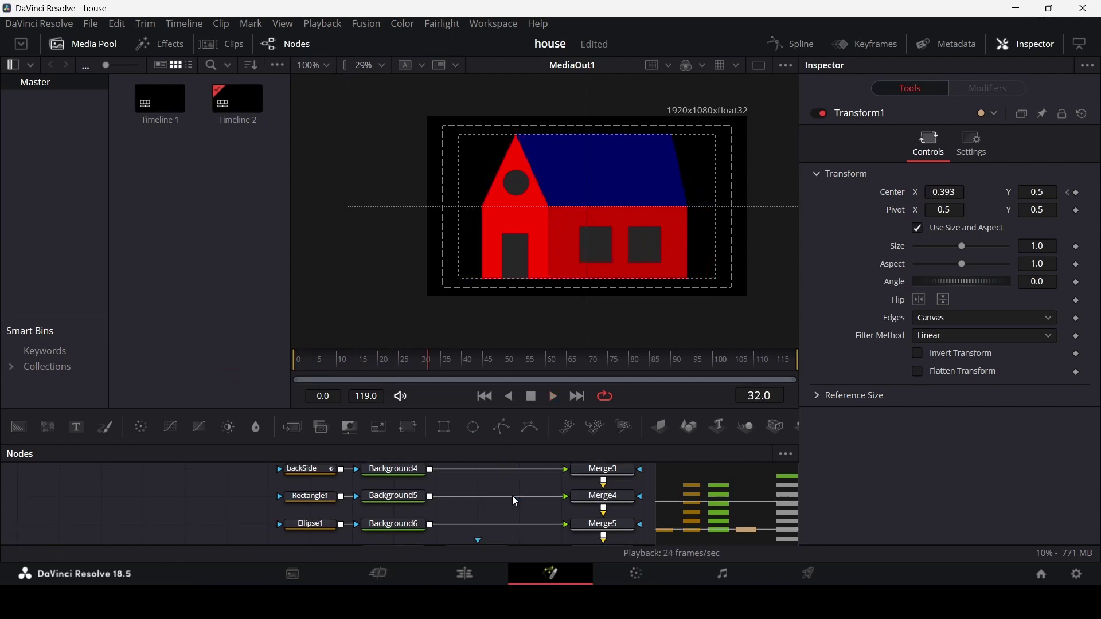
left_click(304, 498)
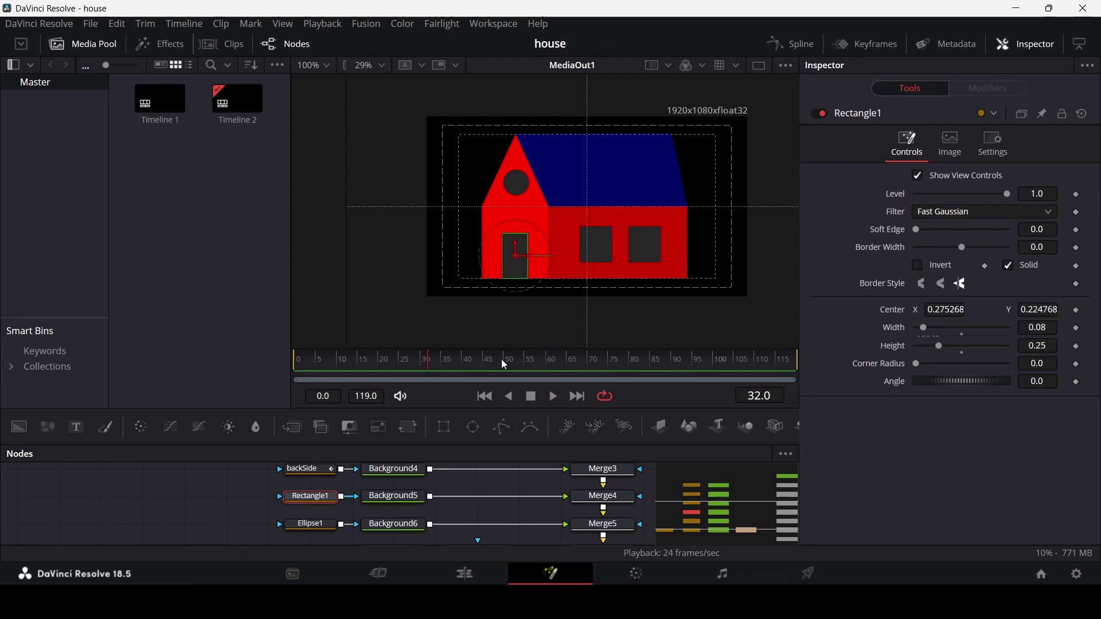
left_click_drag(425, 372, 266, 372)
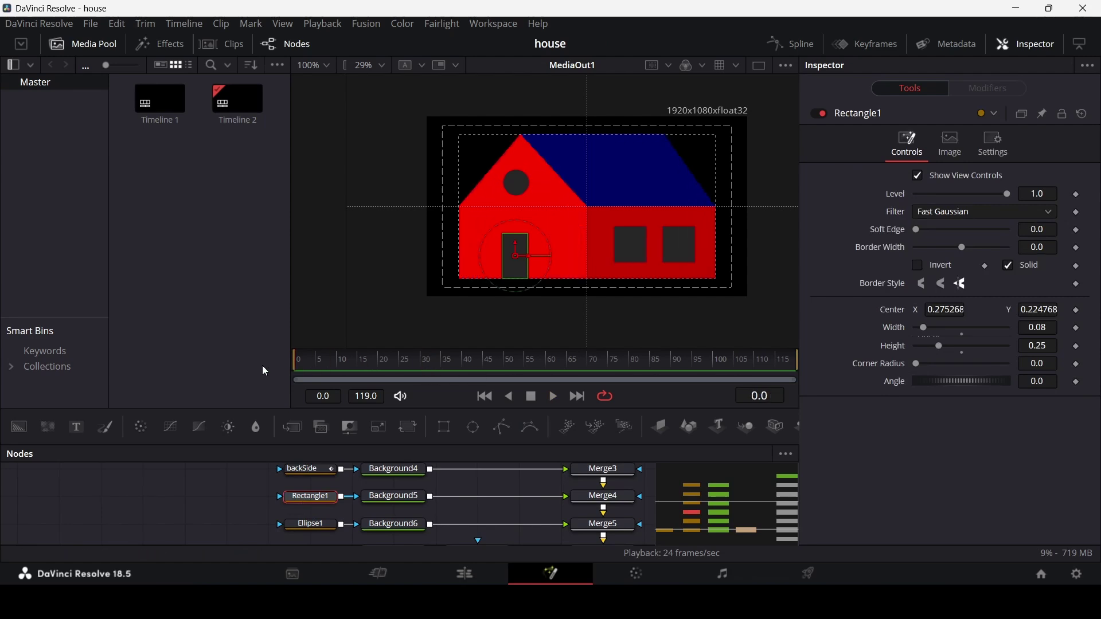
left_click(1079, 329)
Narrow the door mask to Width 0.05 at frame 30 and play the animation from frame 0.
left_click_drag(338, 364, 424, 365)
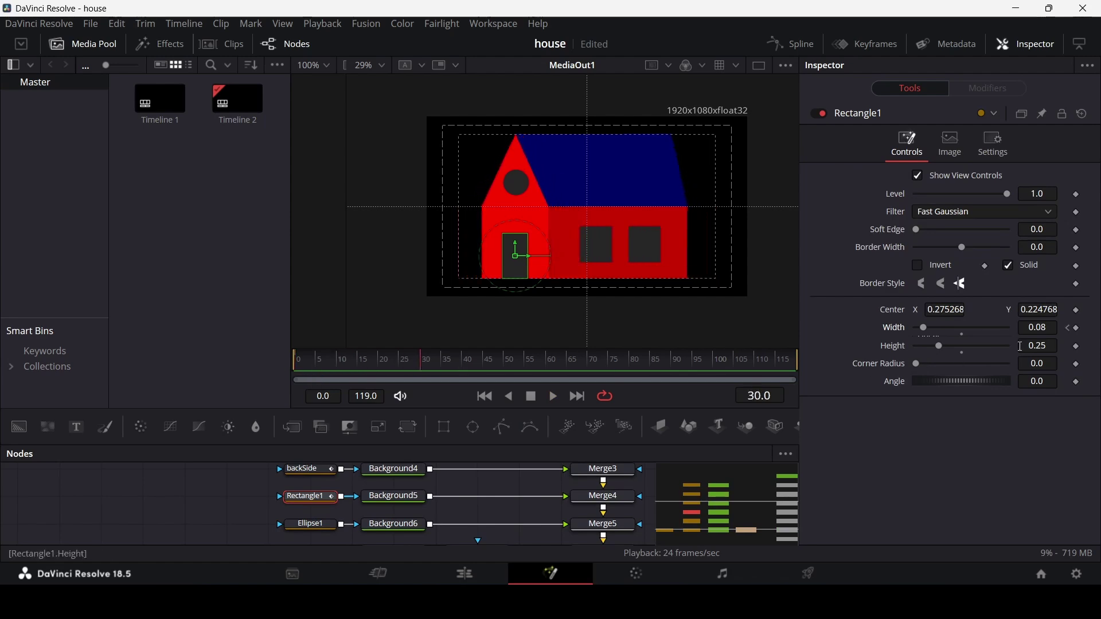
left_click(1049, 330)
key("BackSpace")
type("7")
key("Tab")
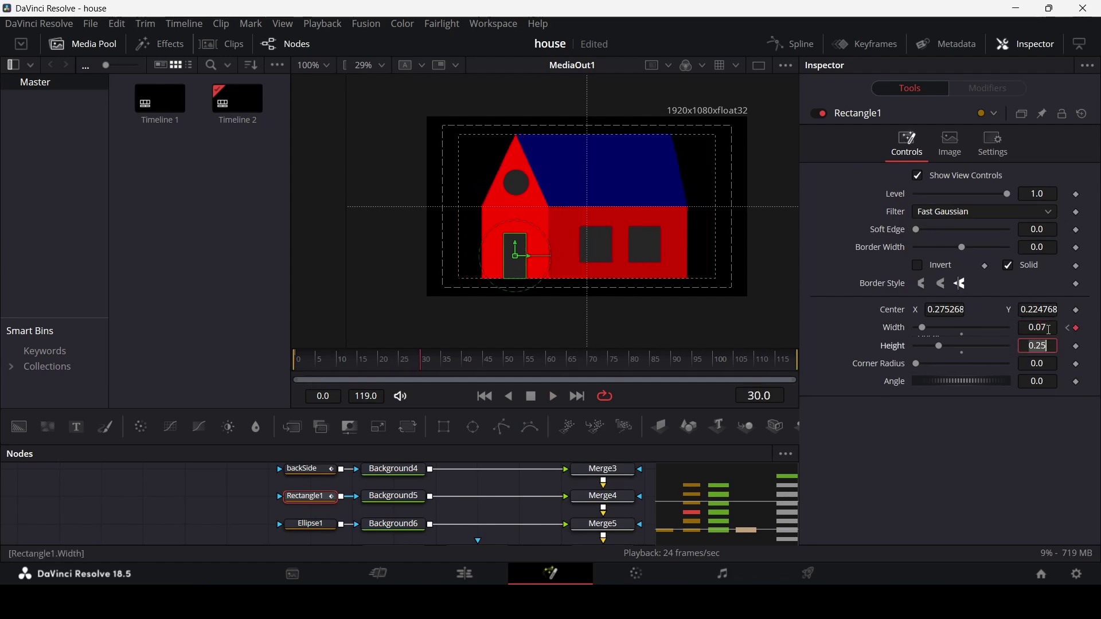
key("Return")
key("BackSpace")
type("5")
key("Tab")
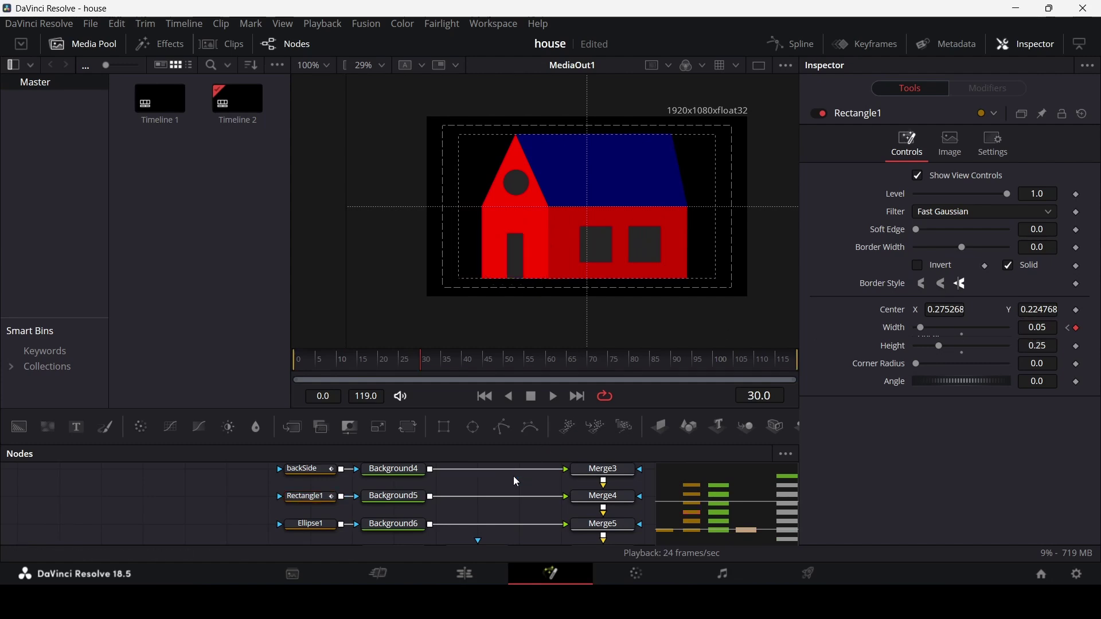
left_click_drag(360, 370, 241, 374)
key("space")
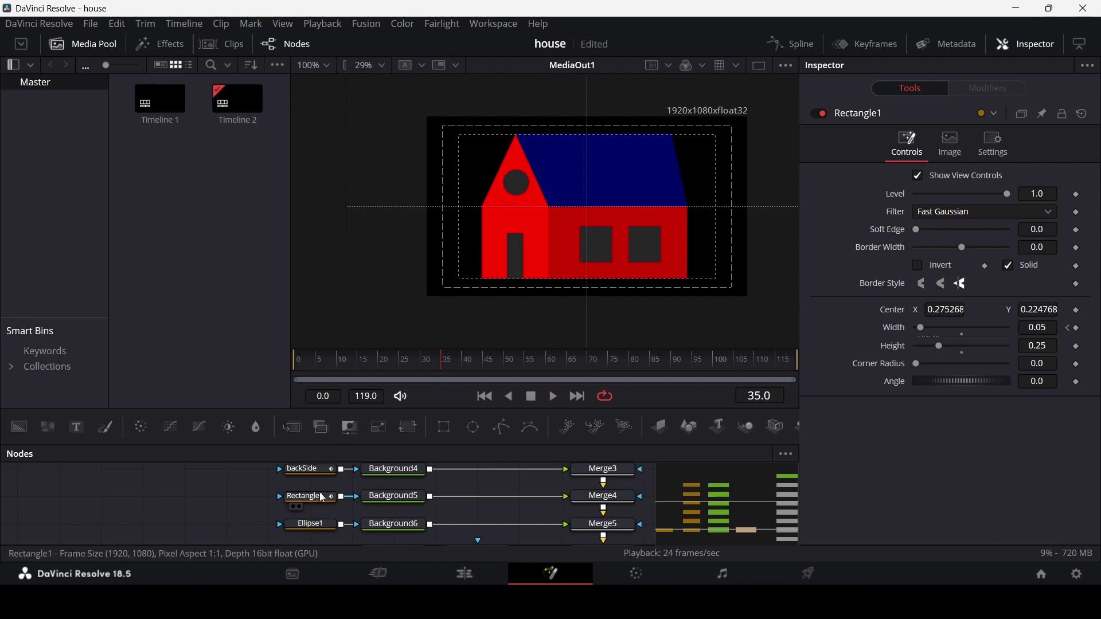
Keyframe the Width and Height of the round window mask Ellipse1 at frame 0.
left_click(312, 524)
left_click_drag(428, 369, 247, 366)
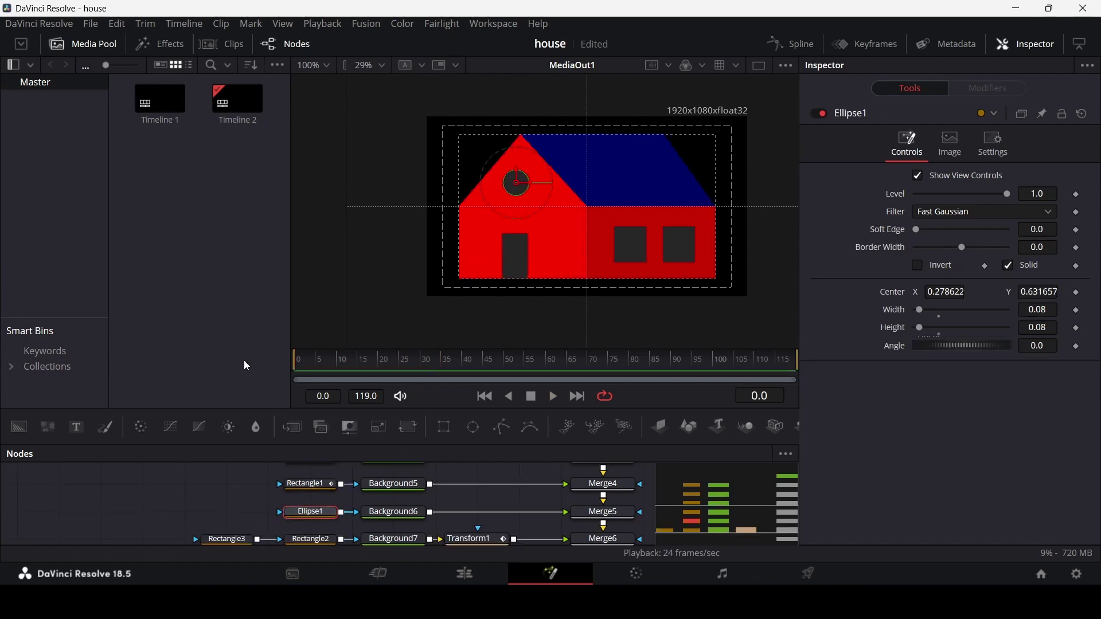
left_click(1076, 328)
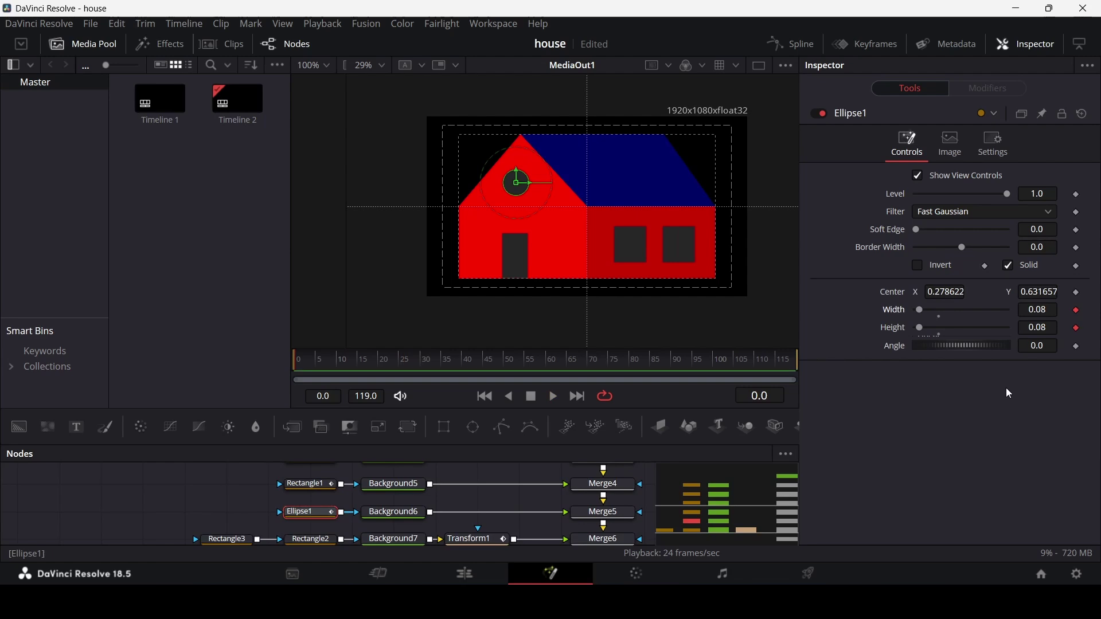
Set Ellipse1's Width and Height to 0.05 at frame 30 and play the animation from frame 0.
left_click_drag(414, 371, 421, 367)
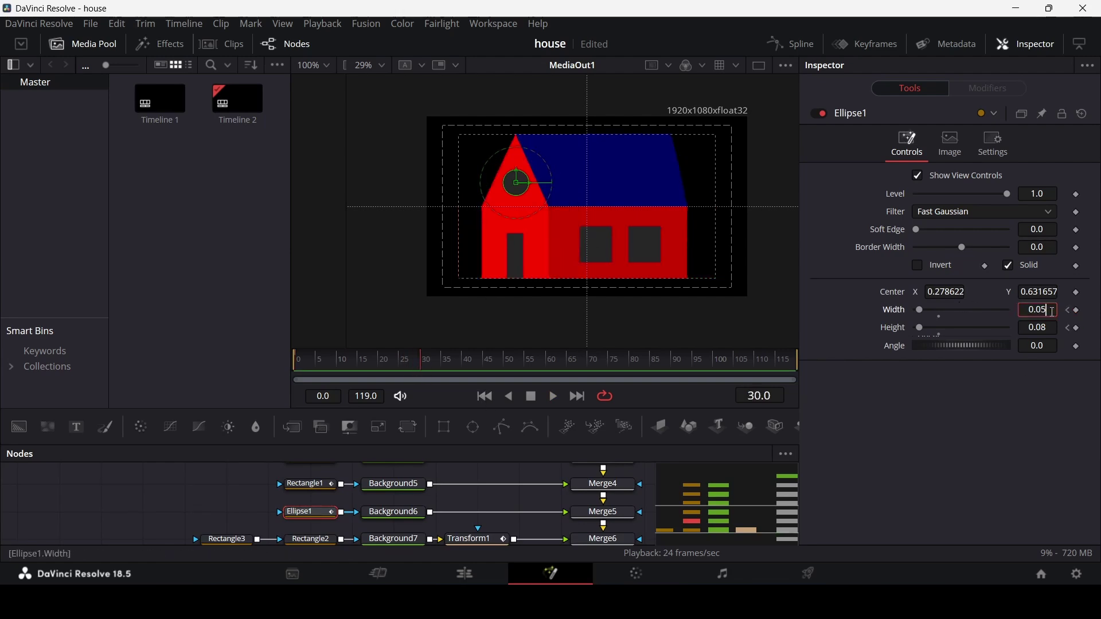
key("Tab")
type("0.0")
key("Tab")
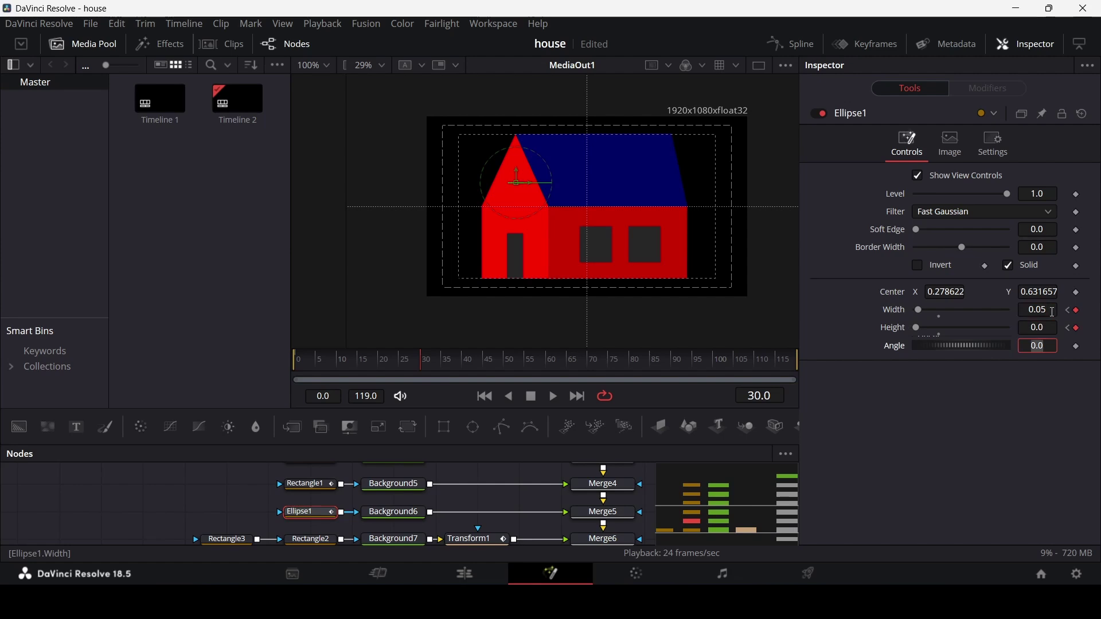
left_click(1055, 329)
key("Tab")
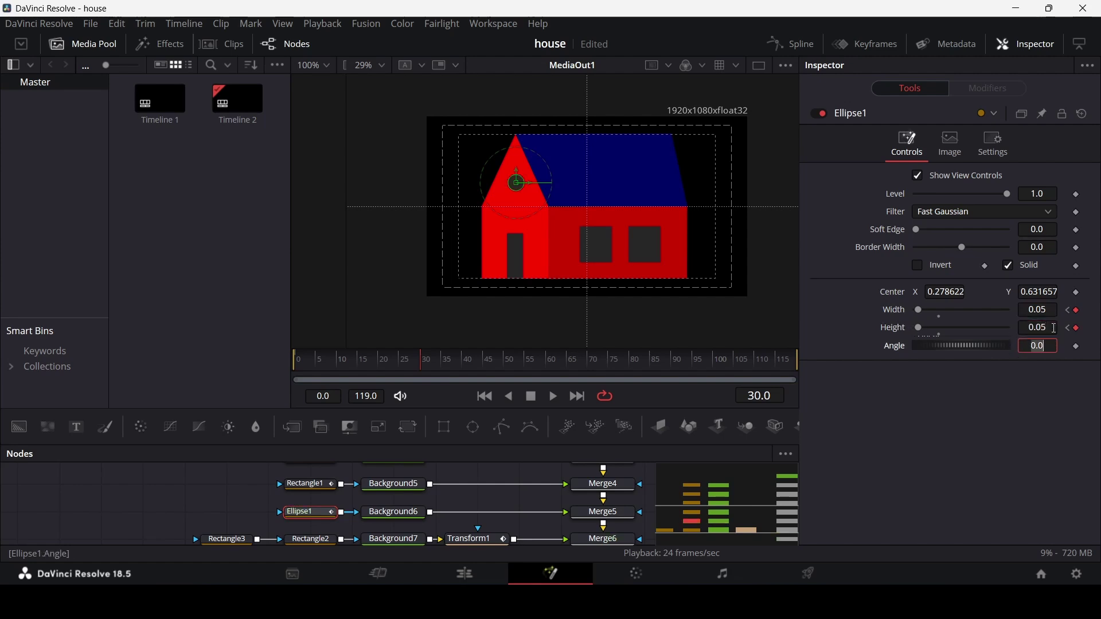
left_click(870, 406)
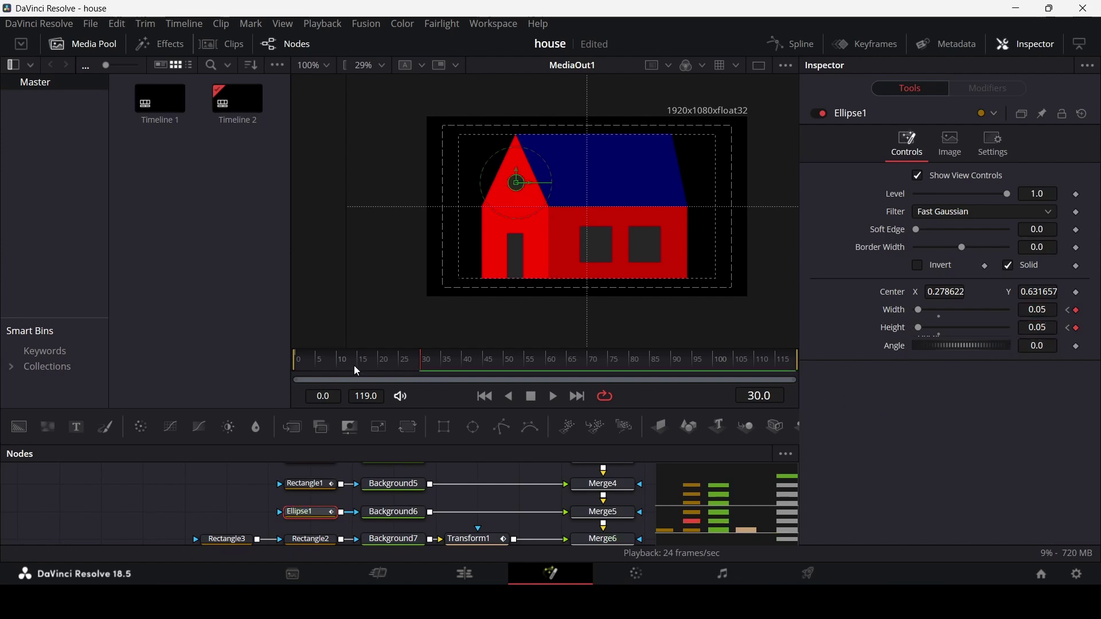
left_click_drag(353, 366, 253, 388)
left_click(235, 494)
key("space")
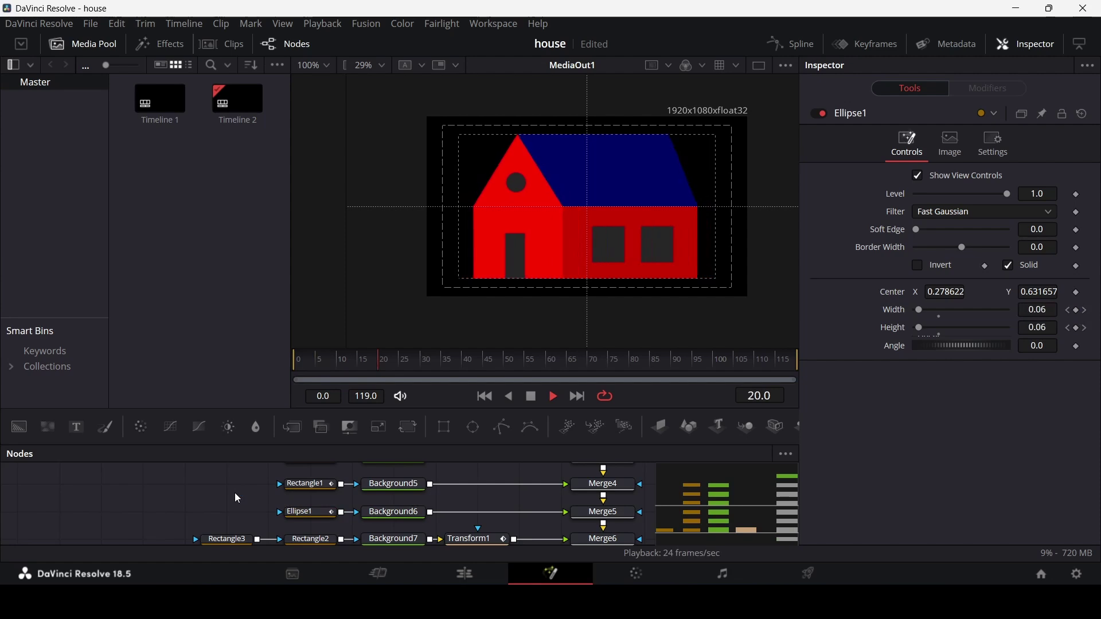
key("space")
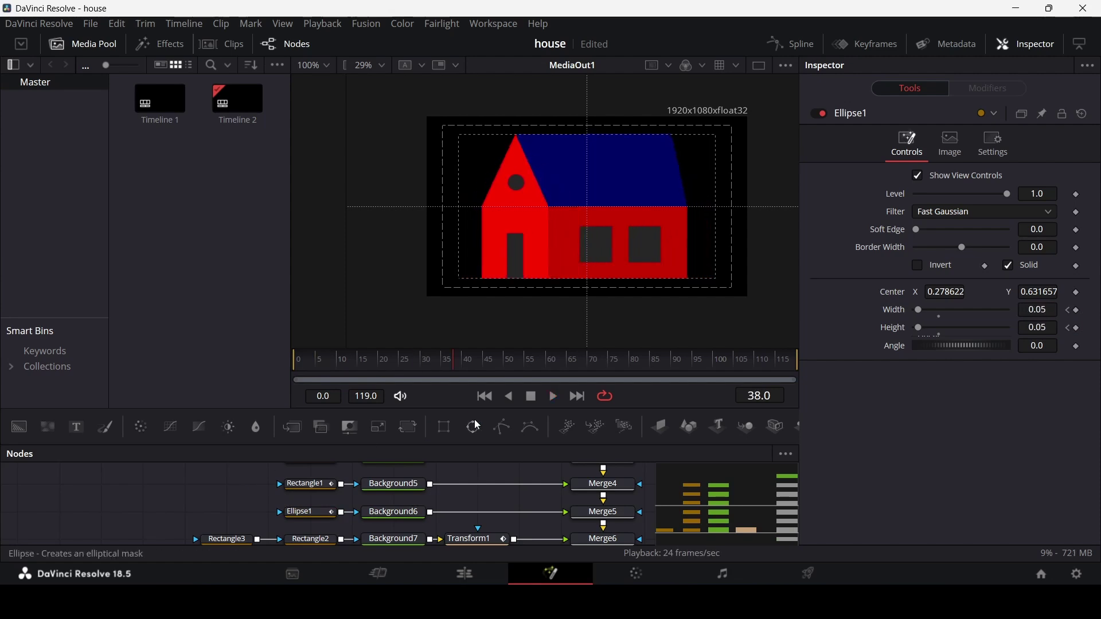
Keyframe the Center of the door mask Rectangle1 at frame 0.
left_click(312, 486)
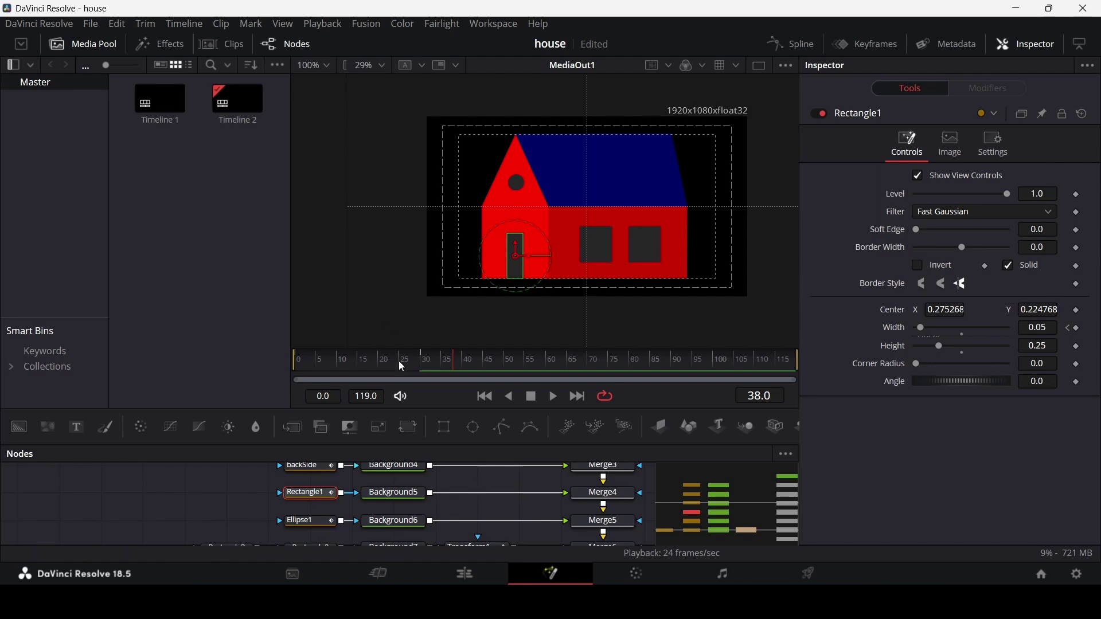
left_click_drag(422, 369, 295, 369)
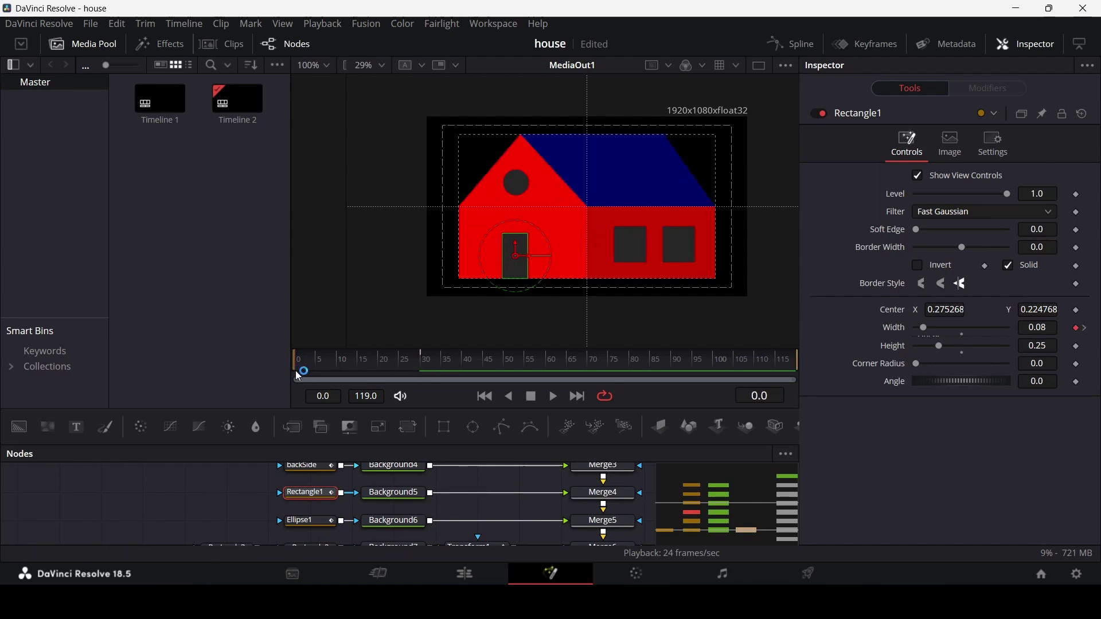
left_click(1078, 312)
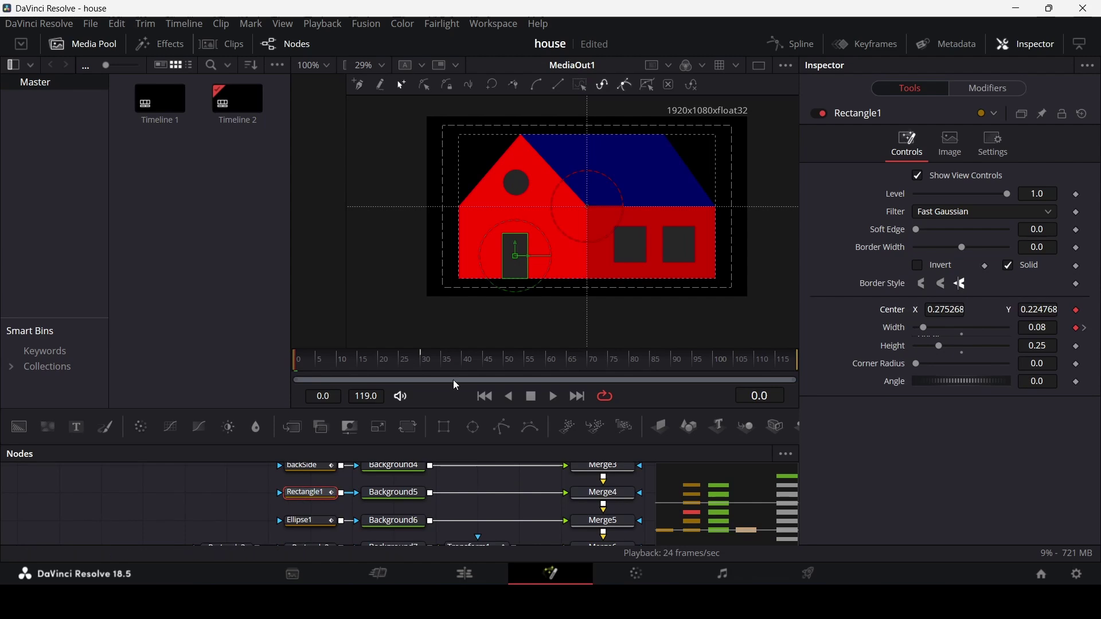
Rename the Rectangle1 mask as door and the Ellipse1 mask as frontWindow.
key("F2")
type("door")
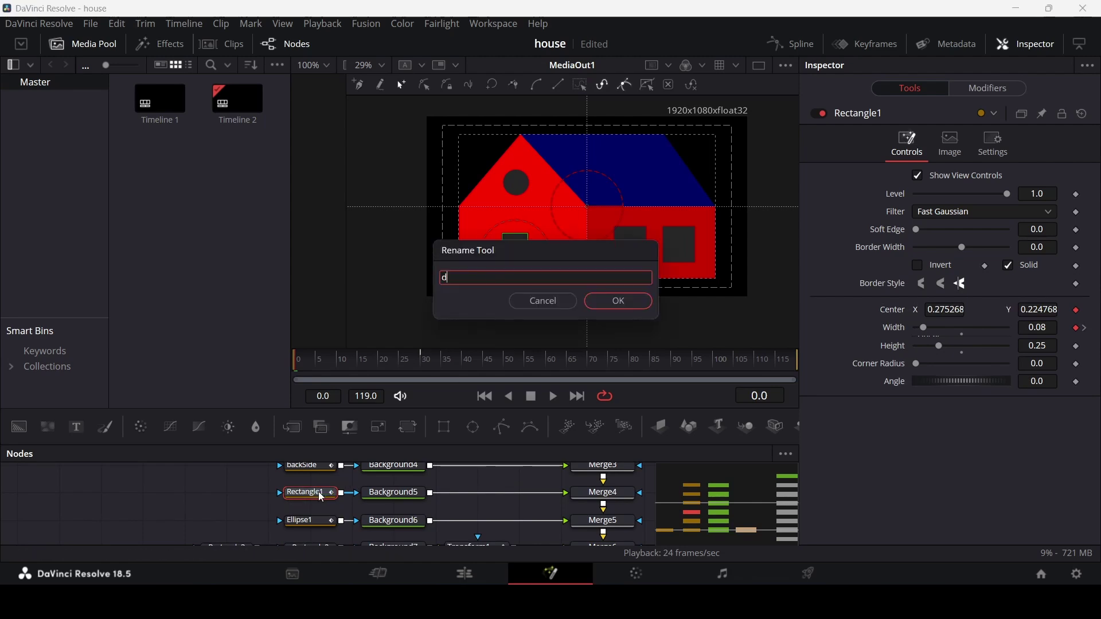
key("Return")
left_click(308, 523)
scroll(308, 532, "down", 1)
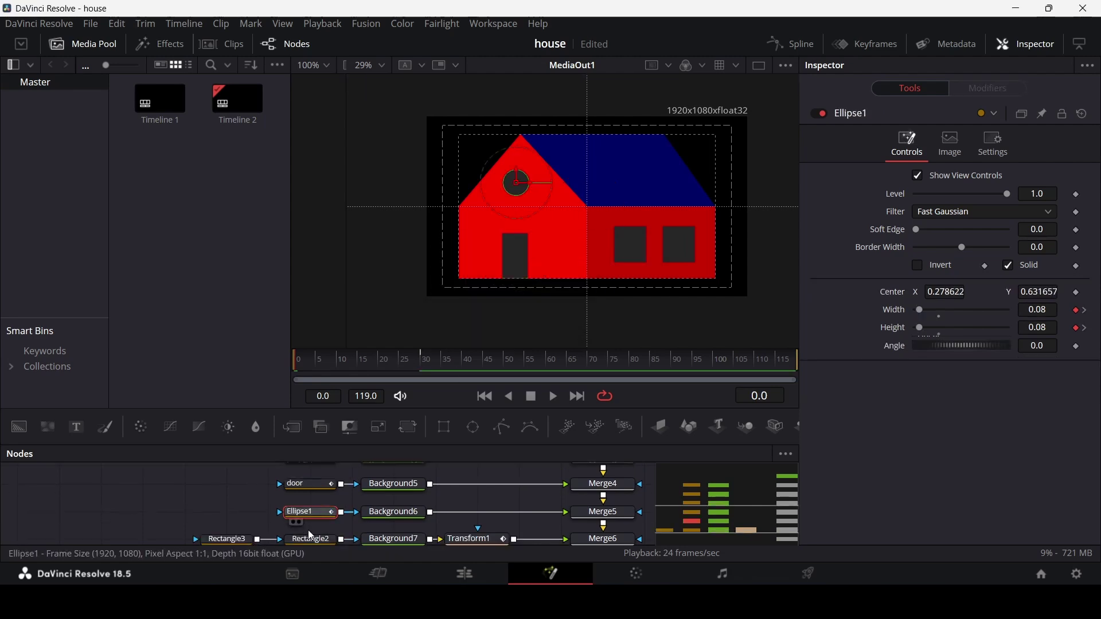
key("F2")
type("front")
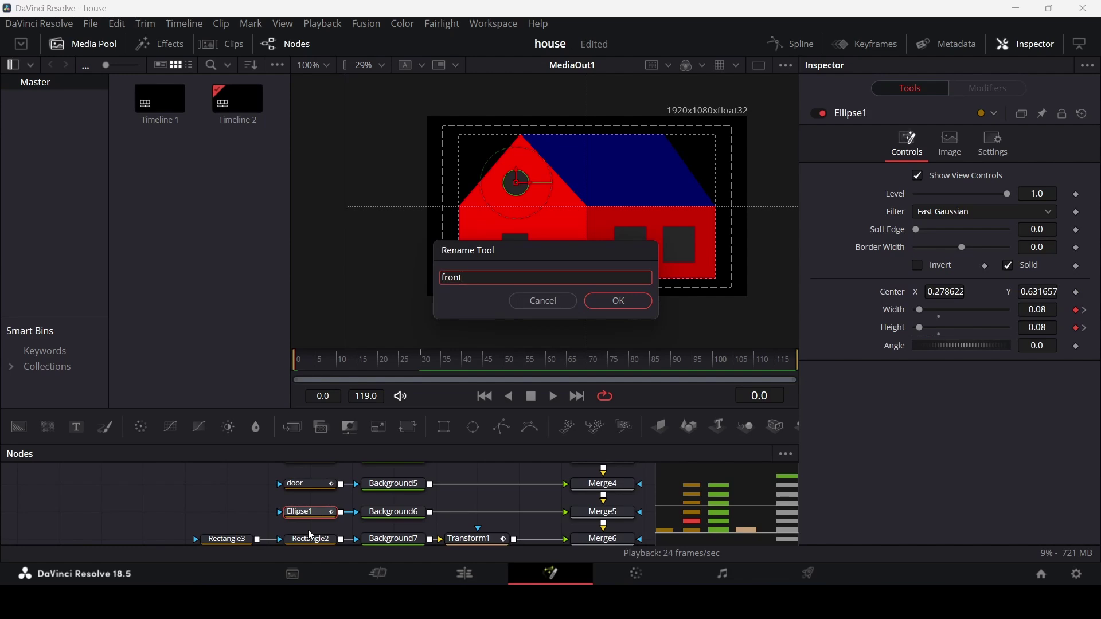
type("Window")
key("Return")
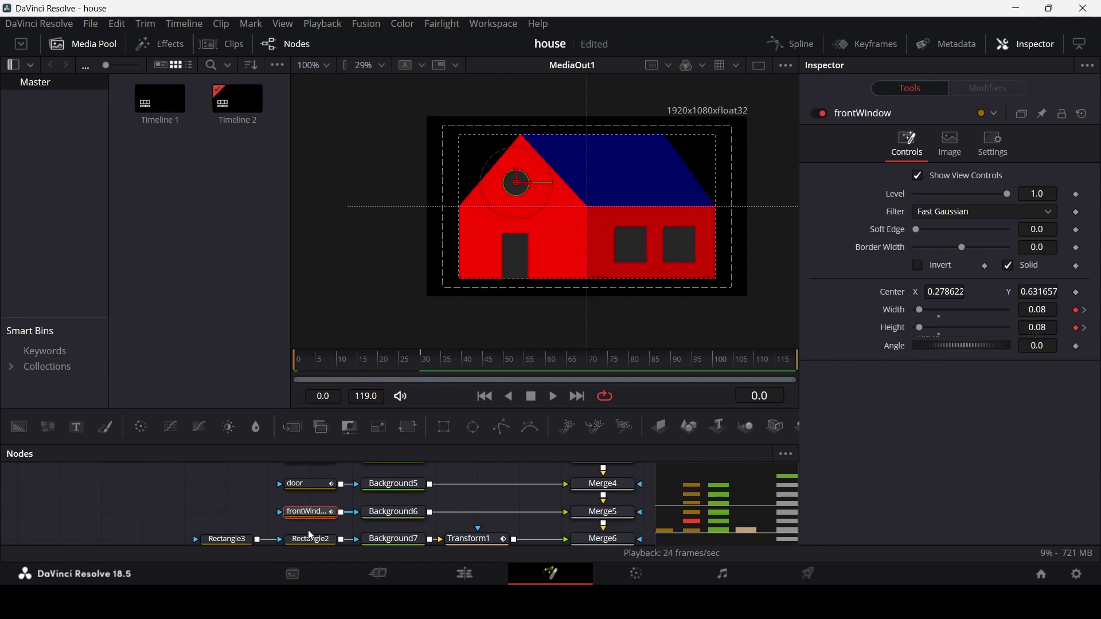
Keyframe the door mask's Center at frame 30, shifting it to about X 0.259.
left_click(315, 485)
scroll(315, 486, "up", 1)
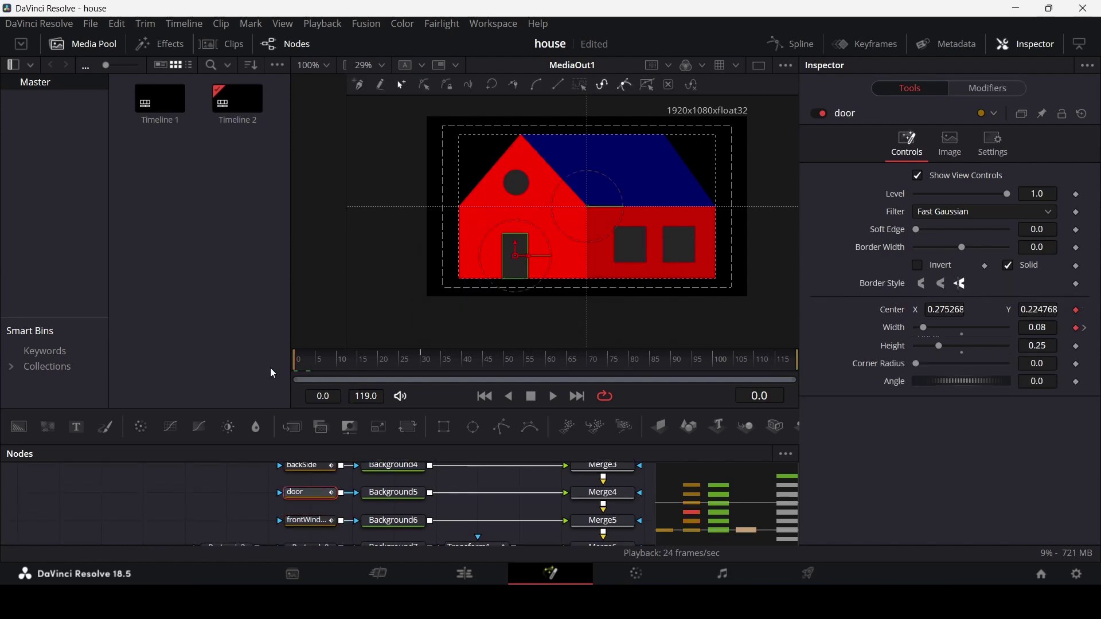
left_click_drag(298, 371, 421, 372)
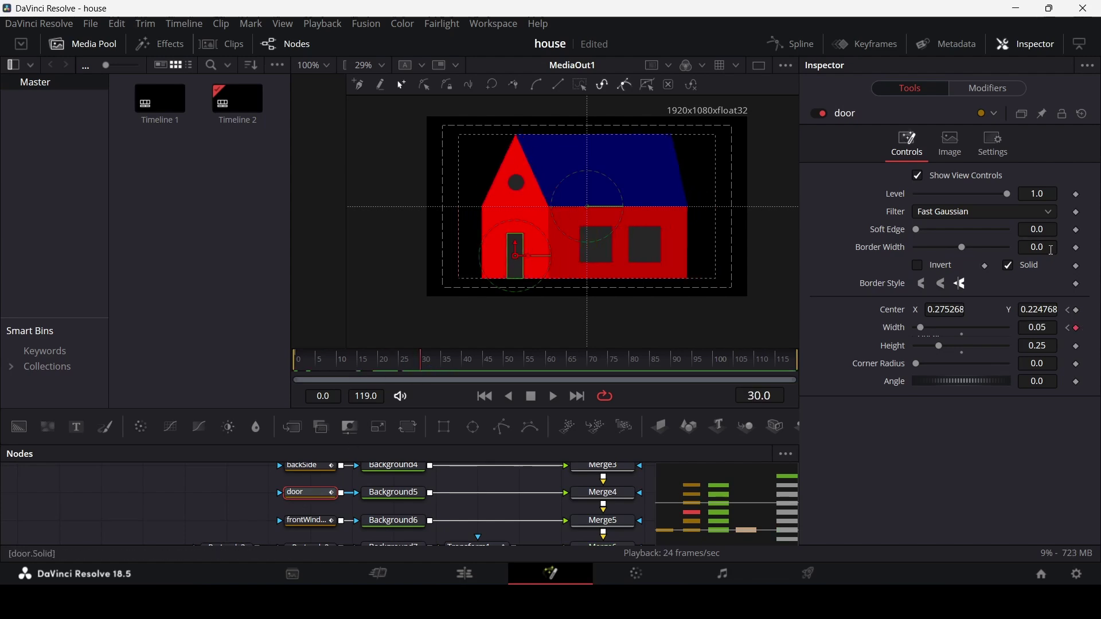
left_click(1078, 313)
left_click_drag(945, 310, 938, 310)
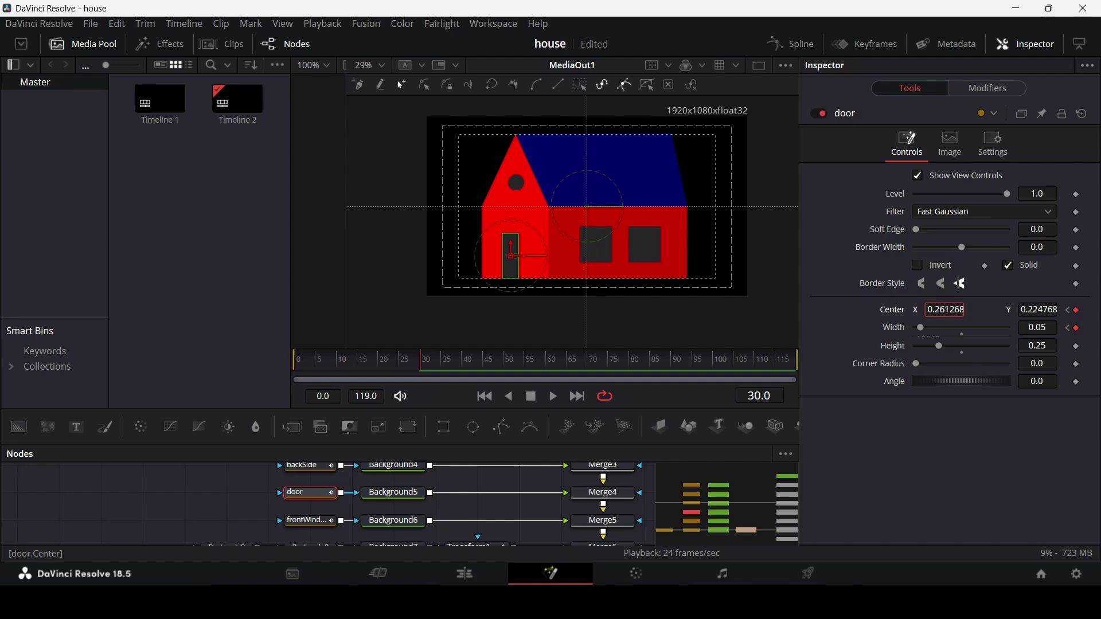
scroll(521, 281, "up", 4)
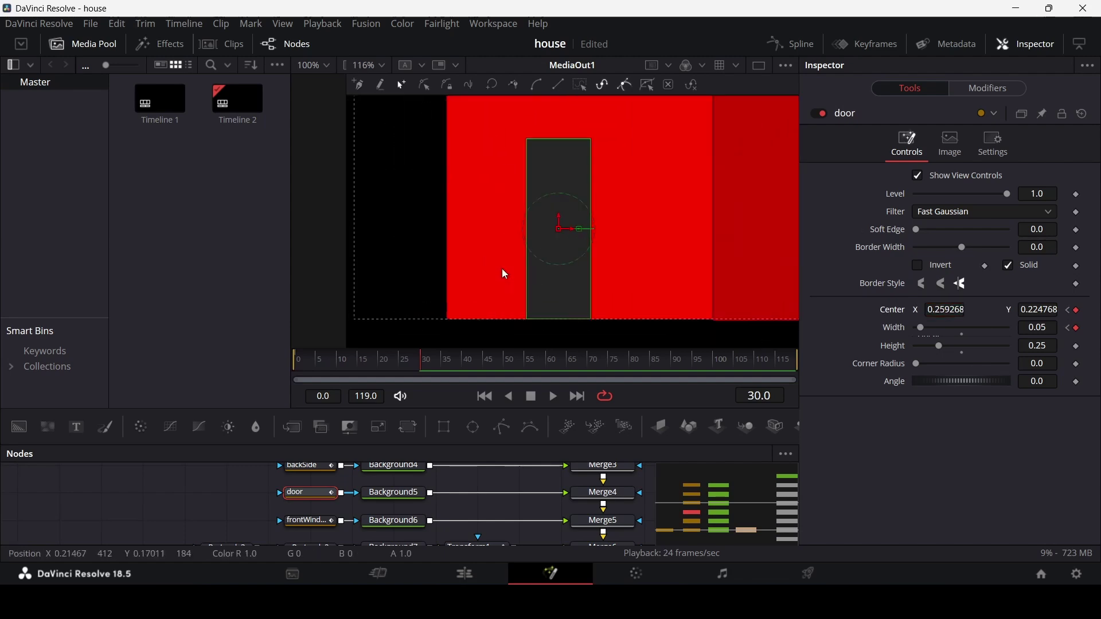
scroll(674, 248, "down", 4)
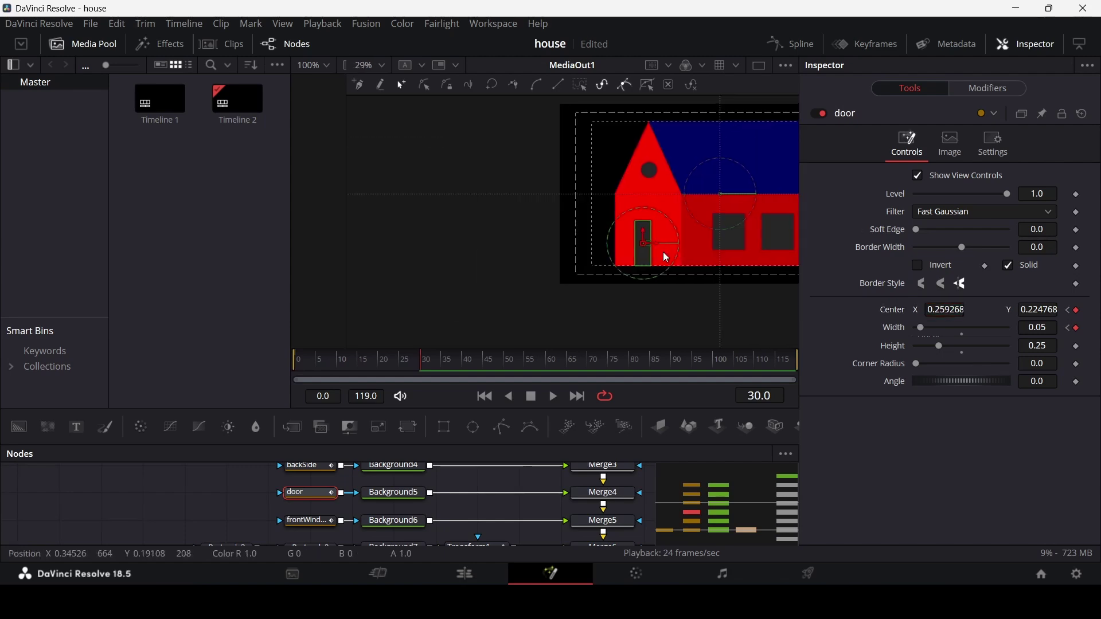
Keyframe the frontWindow mask's Center at frame 0 and move it to about X 0.267 at frame 30.
left_click(304, 518)
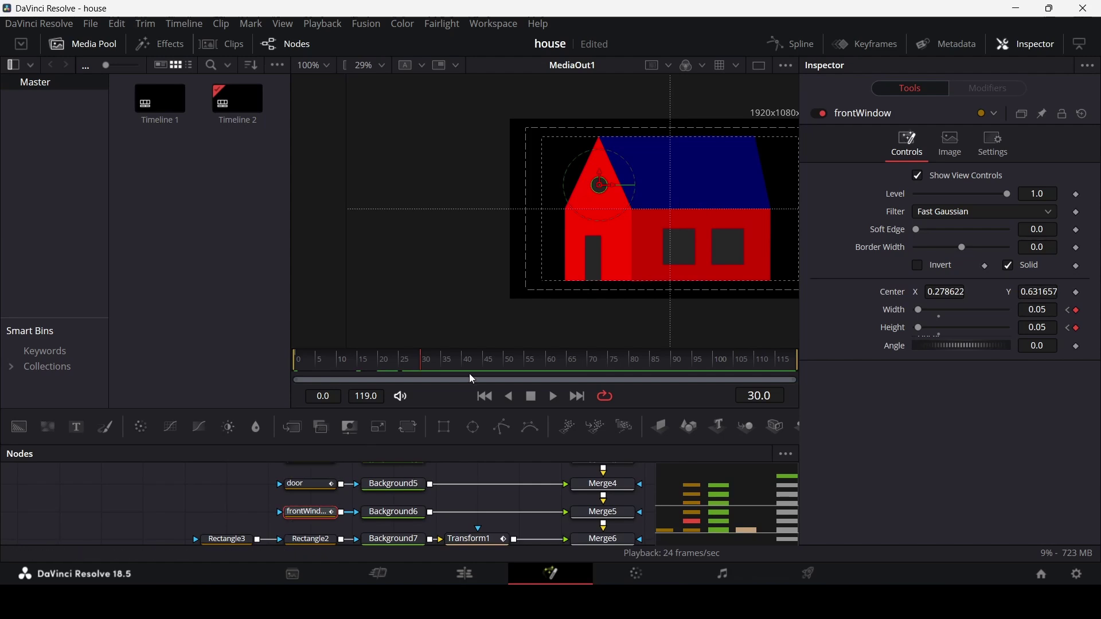
left_click_drag(414, 368, 296, 366)
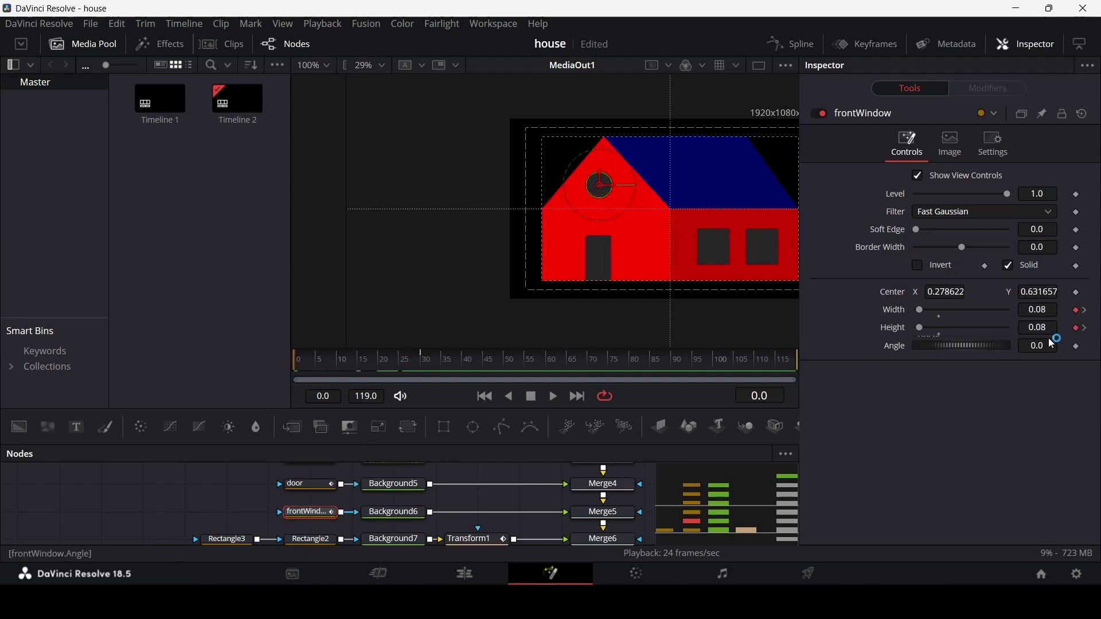
left_click(422, 364)
scroll(586, 199, "up", 4)
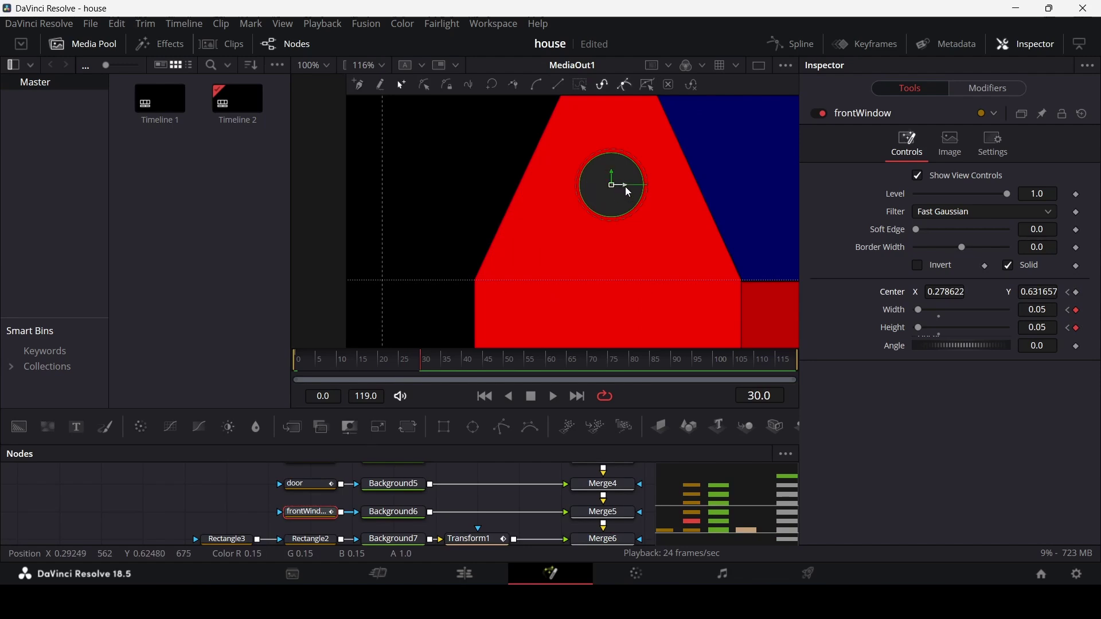
left_click_drag(626, 188, 612, 187)
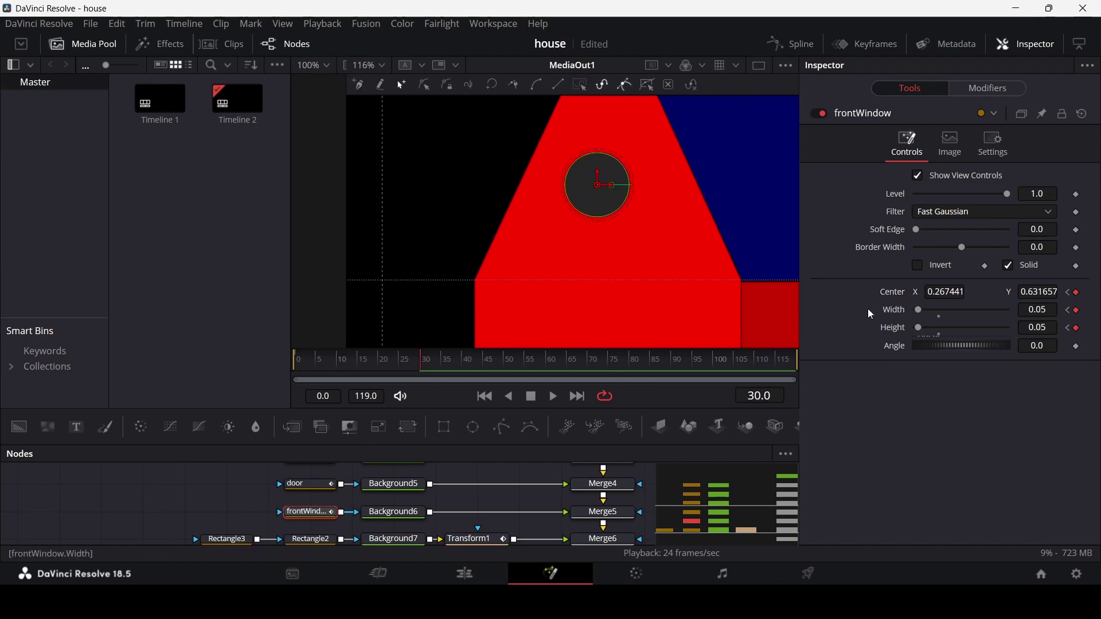
Narrow the frontWindow mask to Width 0.03 at frame 30.
left_click(1058, 313)
type("0.038")
key("Return")
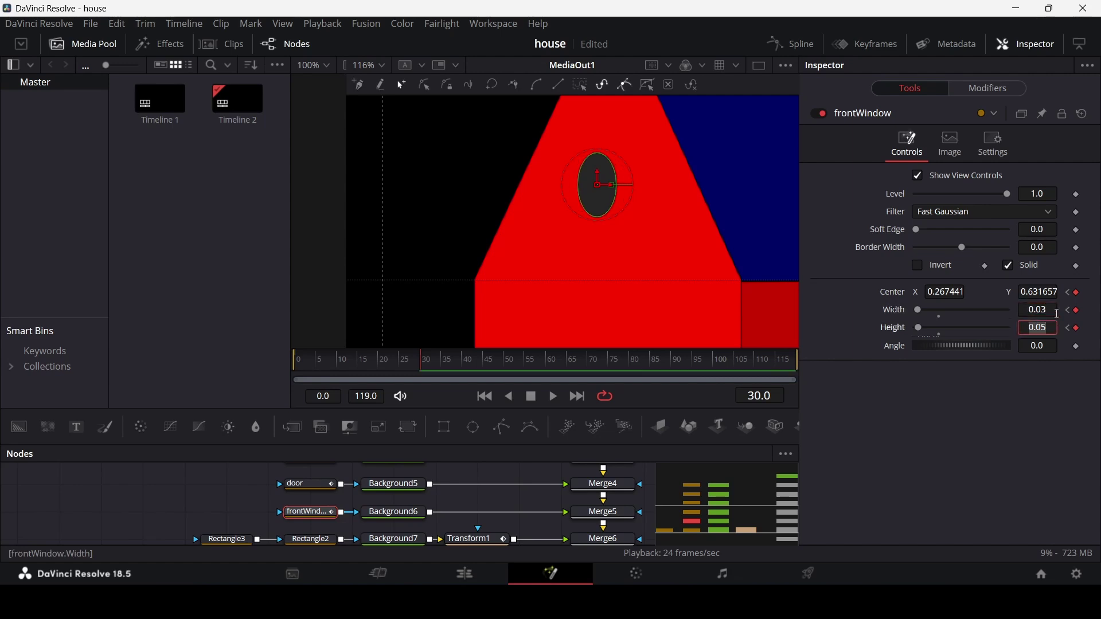
scroll(538, 260, "down", 5)
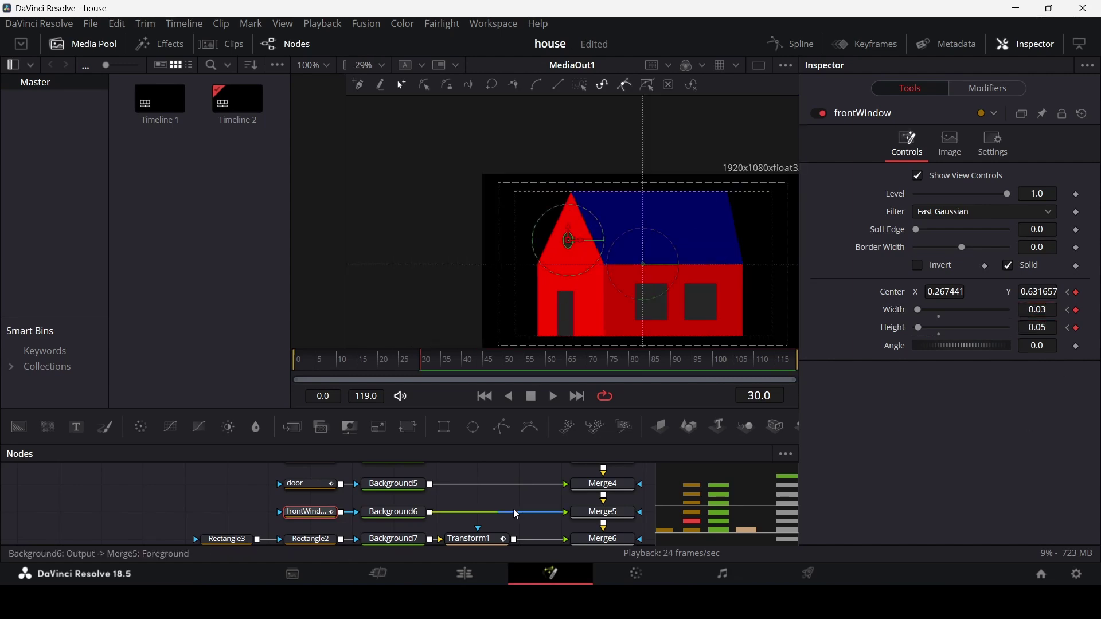
Preview the turn and widen the frontWindow mask to Width 0.04 at frame 30.
key("space")
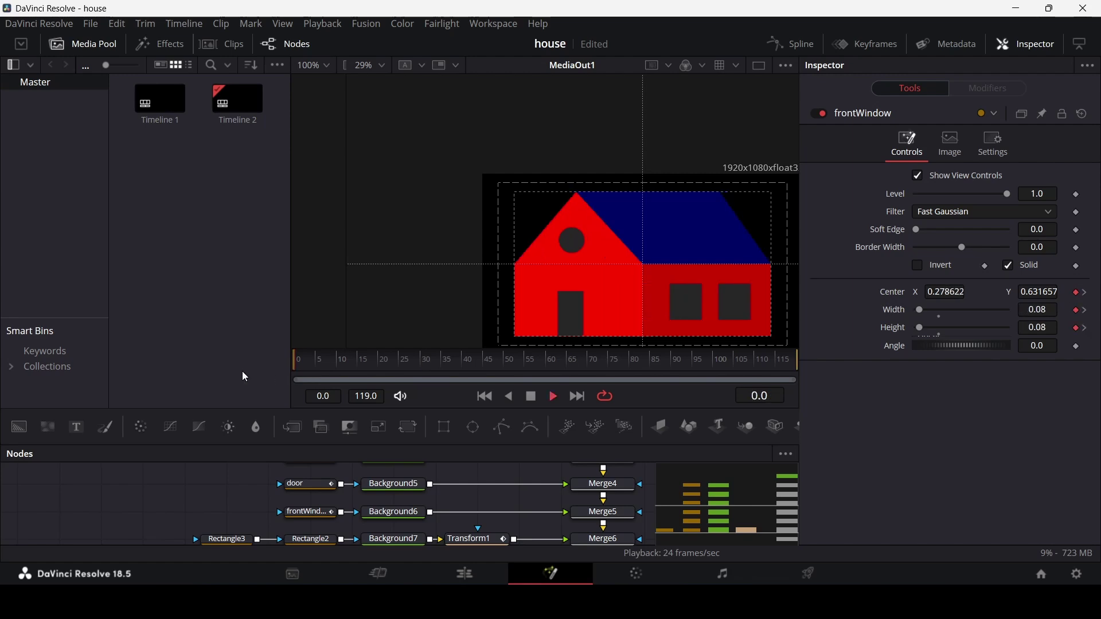
key("space")
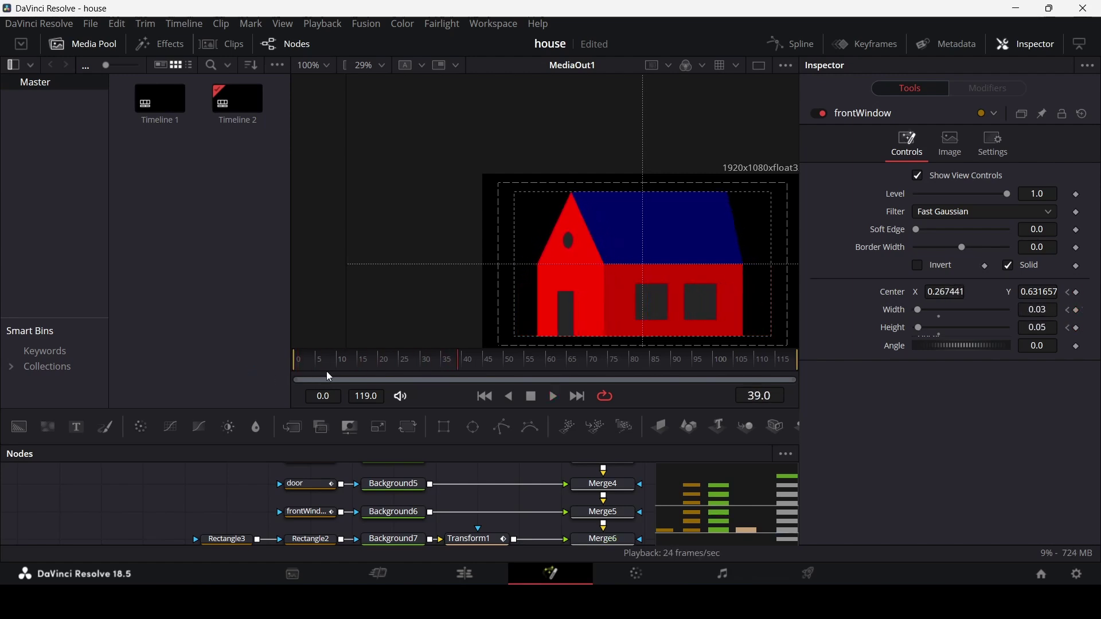
scroll(614, 306, "down", 2)
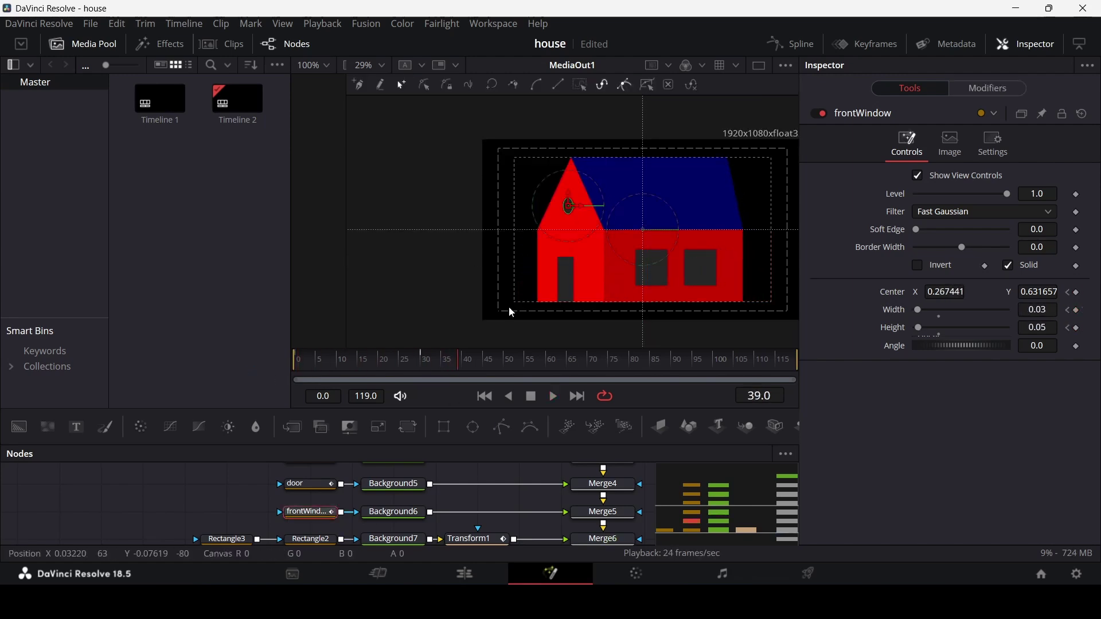
scroll(552, 246, "up", 4)
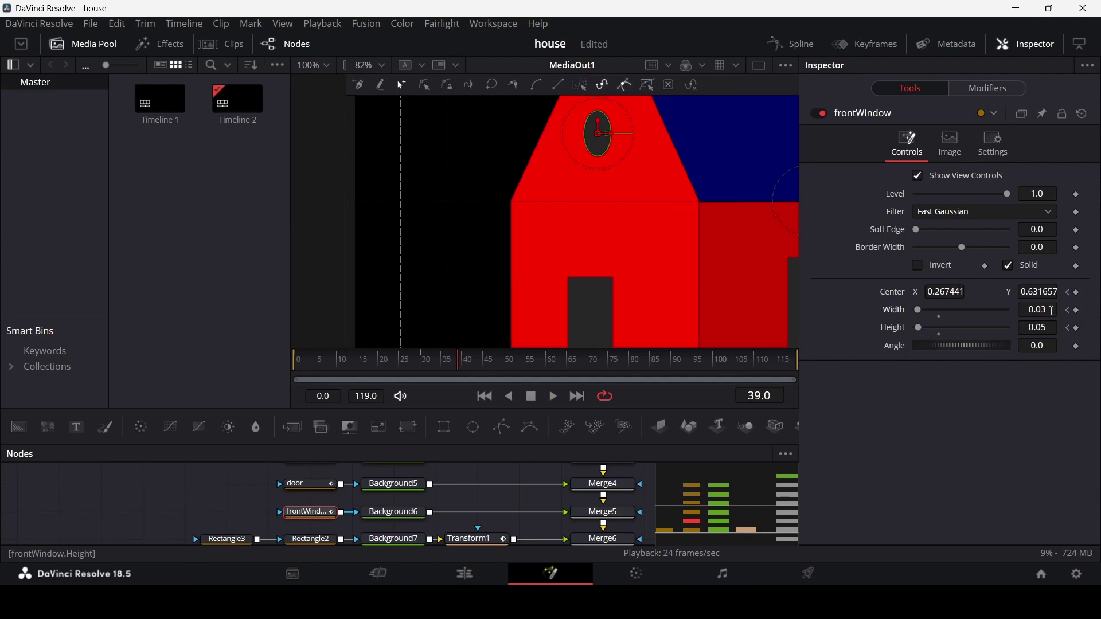
left_click(418, 366)
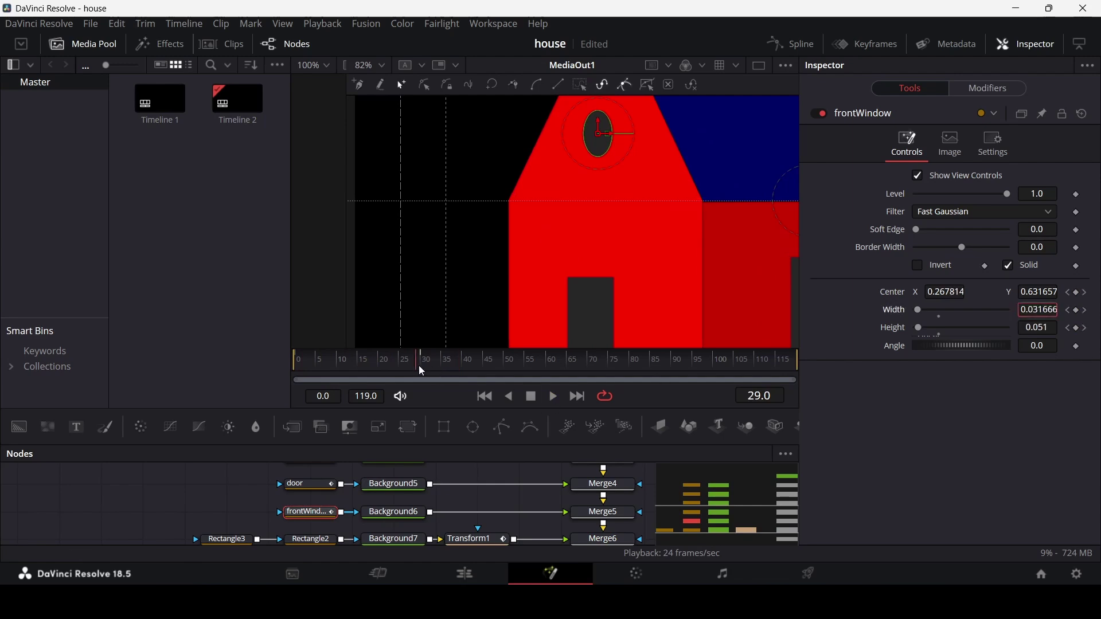
left_click(423, 365)
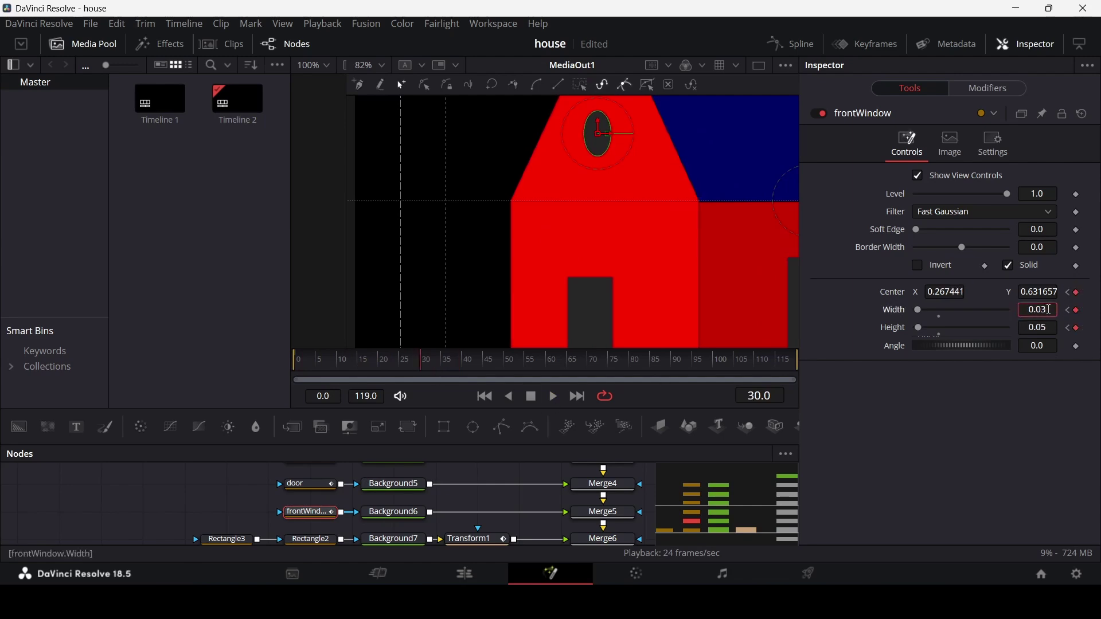
type("4")
key("Tab")
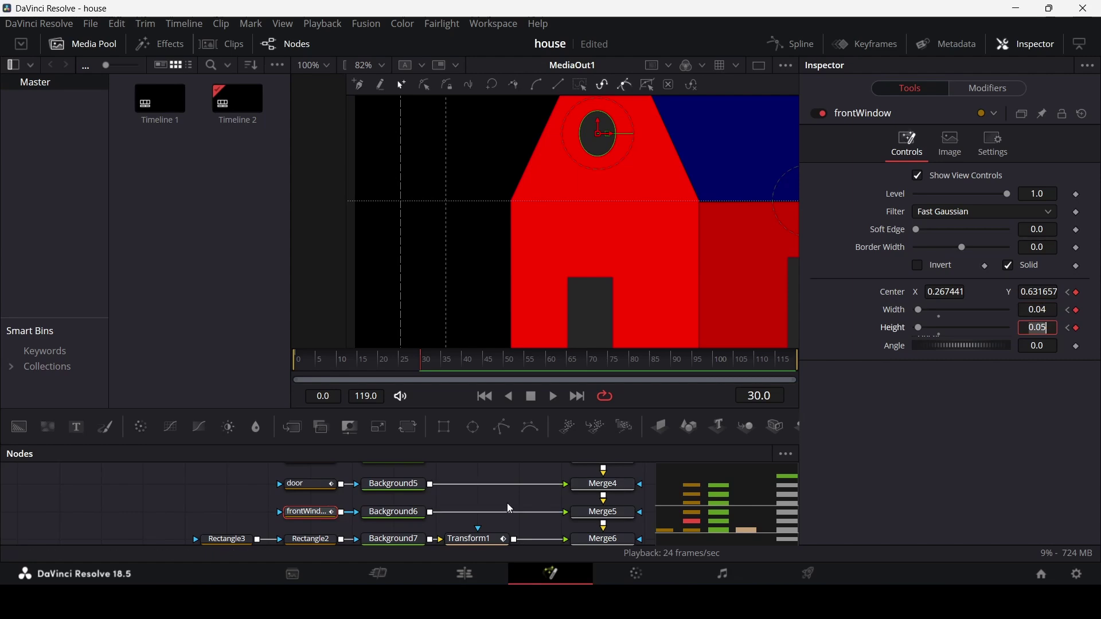
Play back the animation from frame 0 with the whole house in view to check the front window's motion.
left_click(508, 502)
key("space")
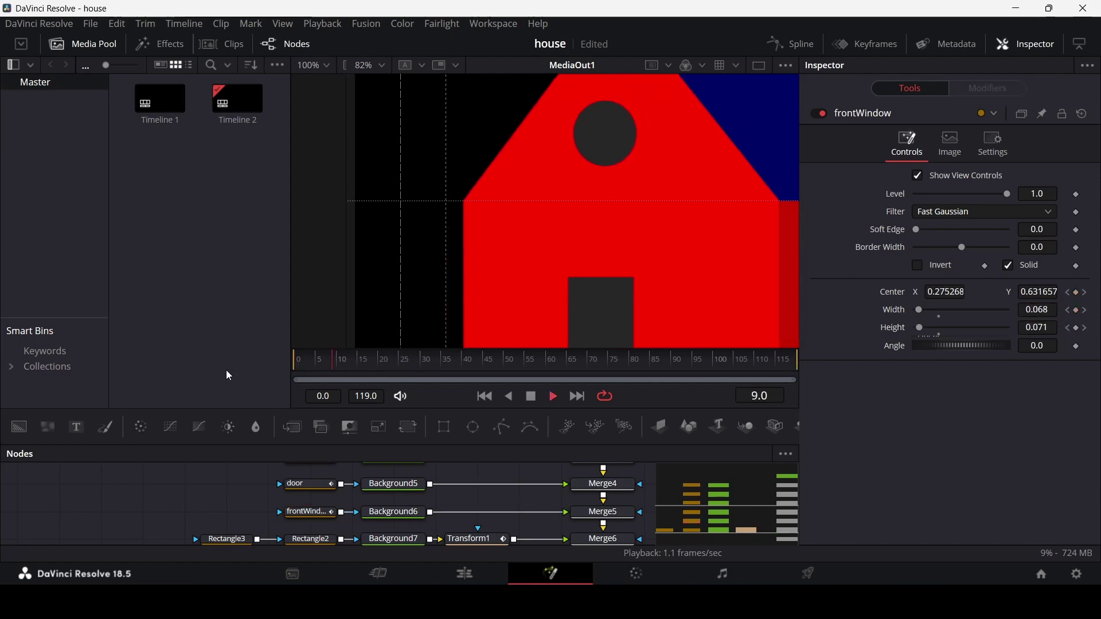
key("space")
scroll(693, 228, "down", 3)
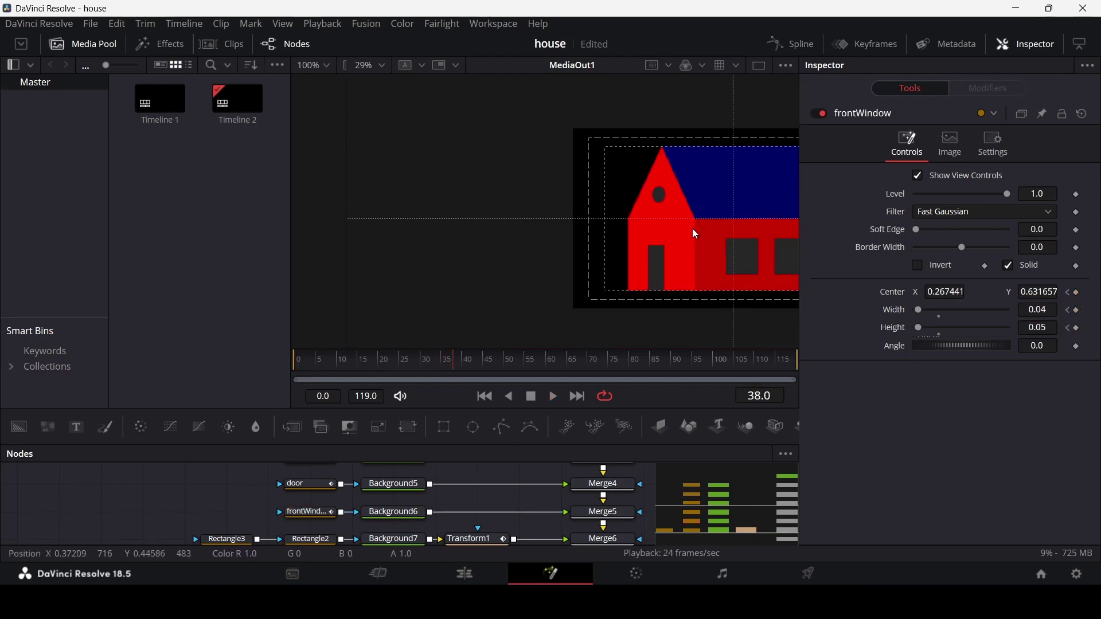
left_click_drag(693, 252, 547, 236)
scroll(548, 234, "up", 1)
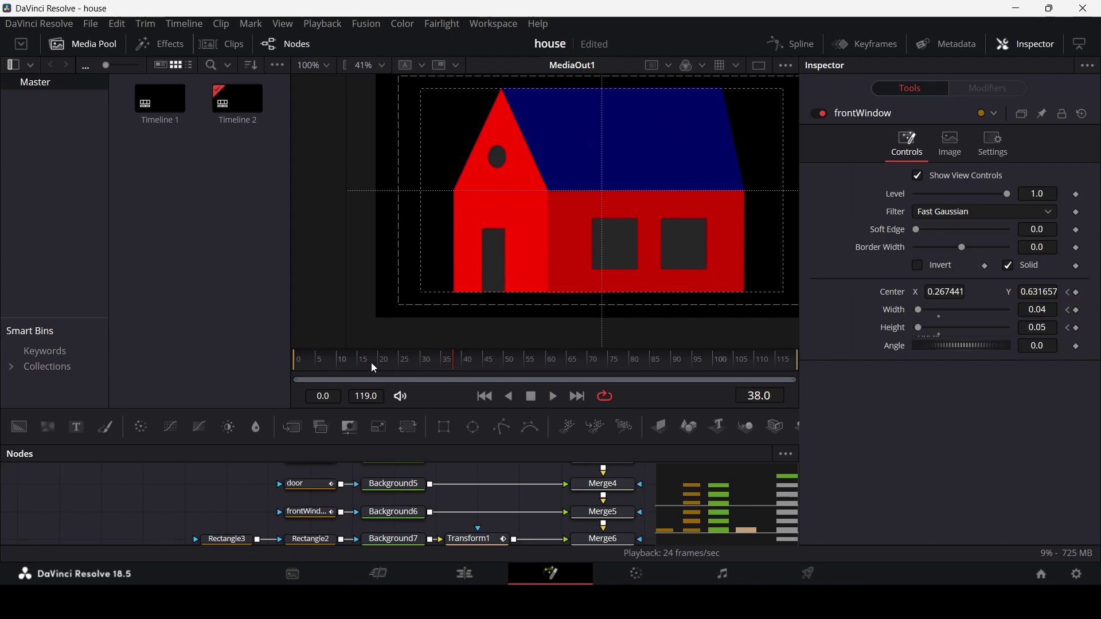
left_click_drag(370, 363, 250, 354)
key("space")
key("space")
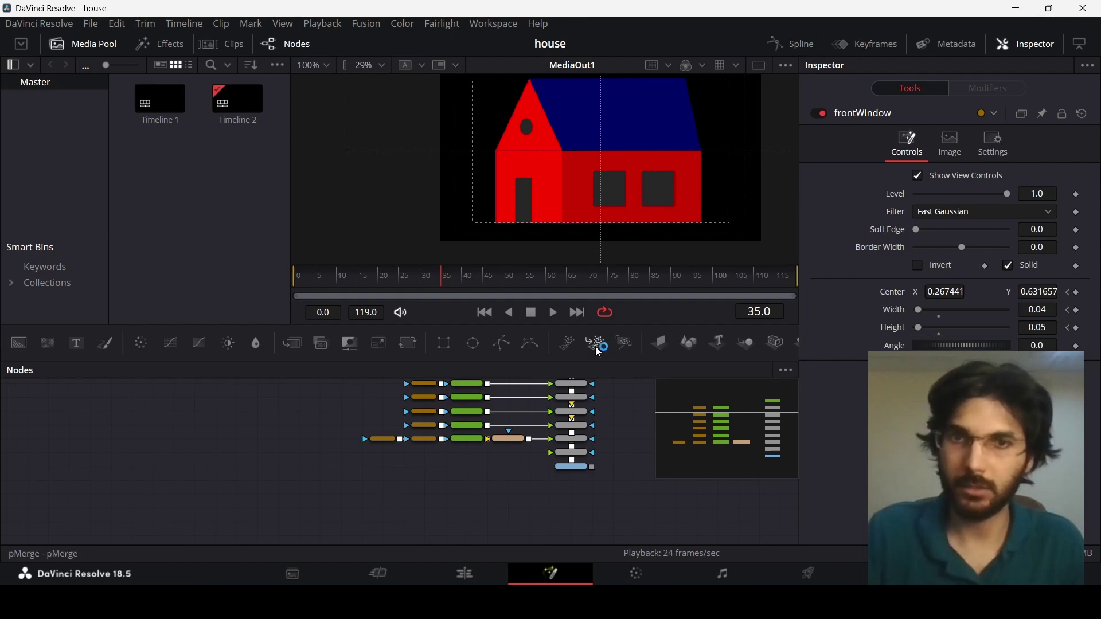
Change the Background1 node's color to white.
scroll(570, 437, "up", 3)
left_click(573, 445)
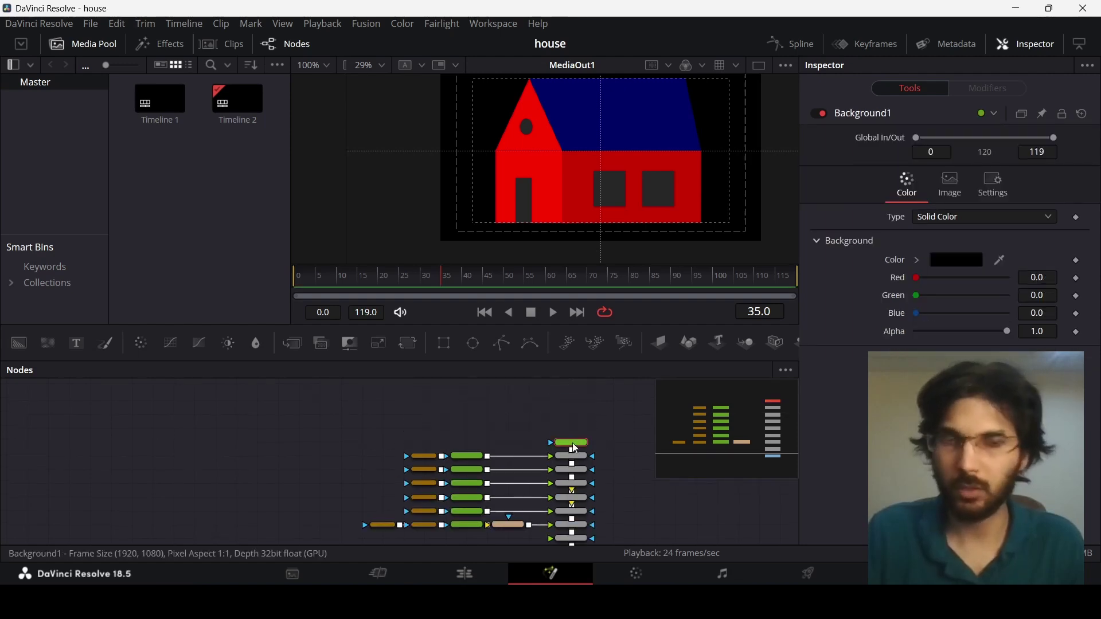
left_click(918, 260)
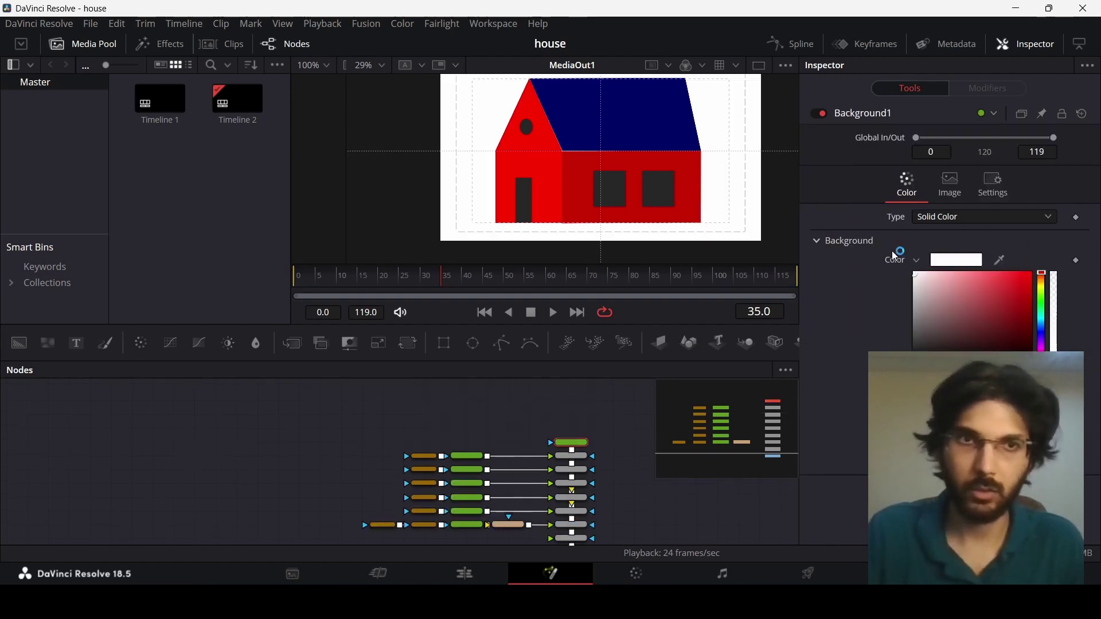
left_click_drag(923, 293, 916, 273)
left_click(921, 265)
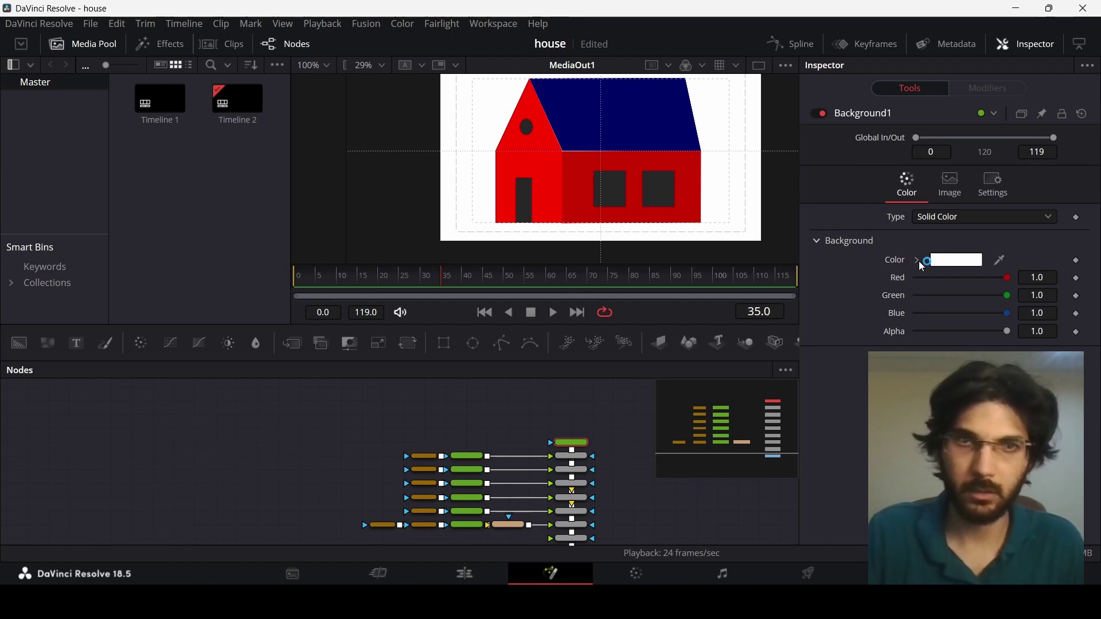
Move Background1 up to make room and insert a new Merge node between it and Merge1.
left_click_drag(585, 443, 585, 414)
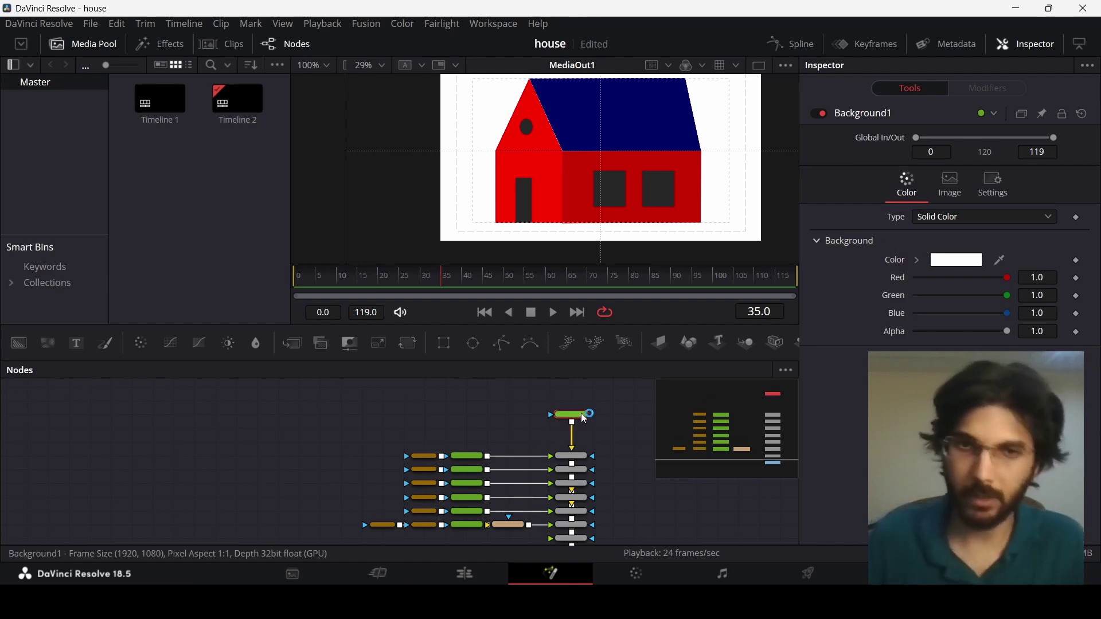
scroll(585, 418, "up", 3)
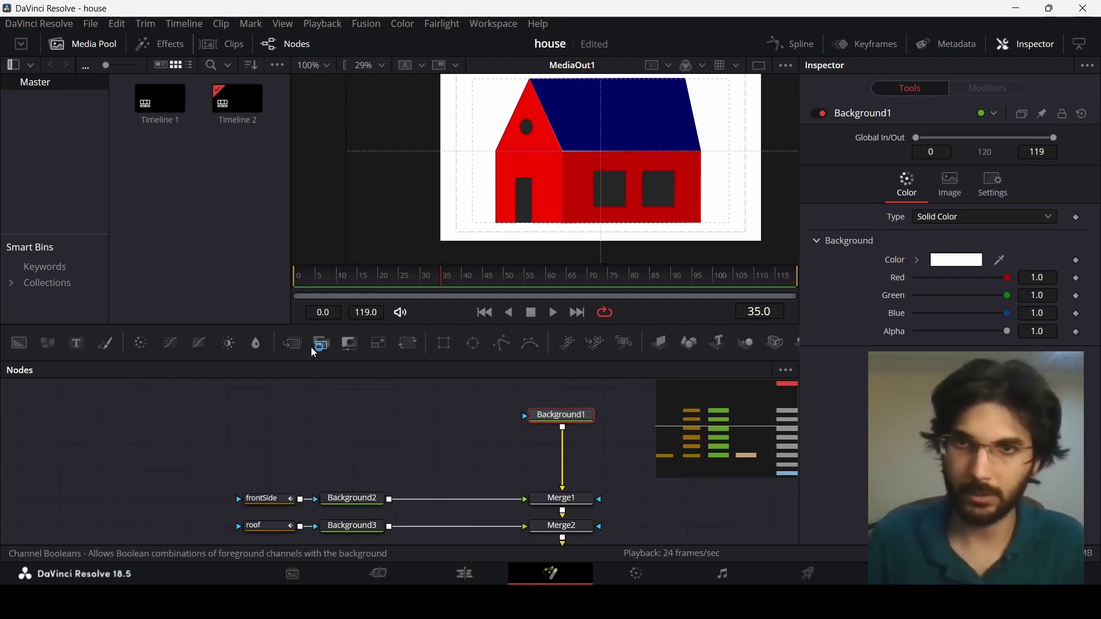
left_click(293, 343)
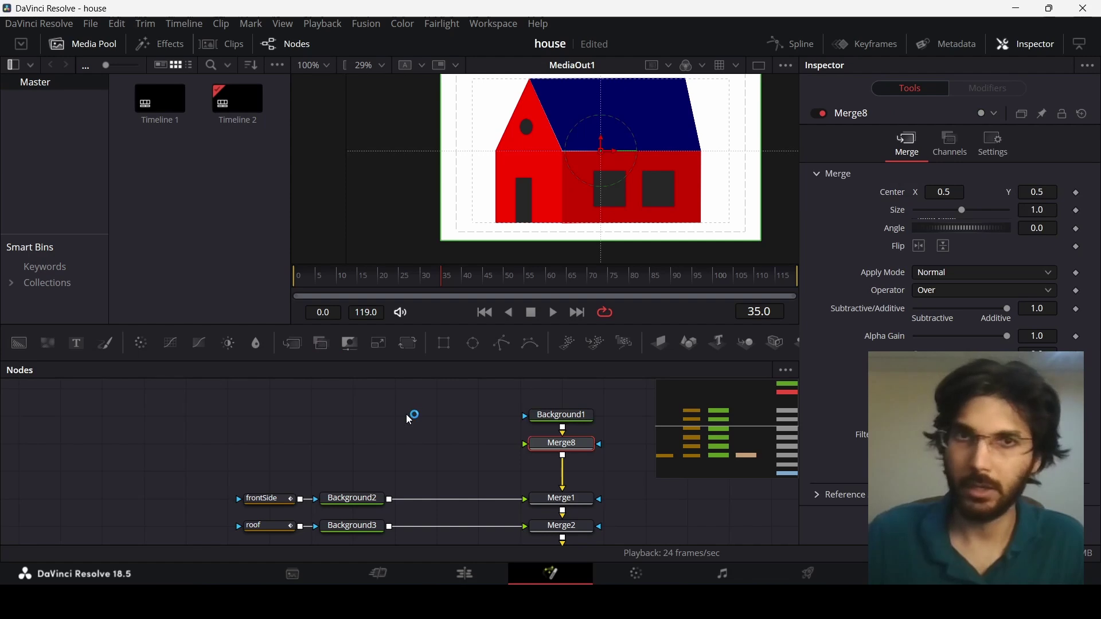
Add a Background node with an Ellipse mask and connect it as the foreground of Merge8.
left_click_drag(19, 343, 451, 448)
left_click_drag(473, 343, 401, 445)
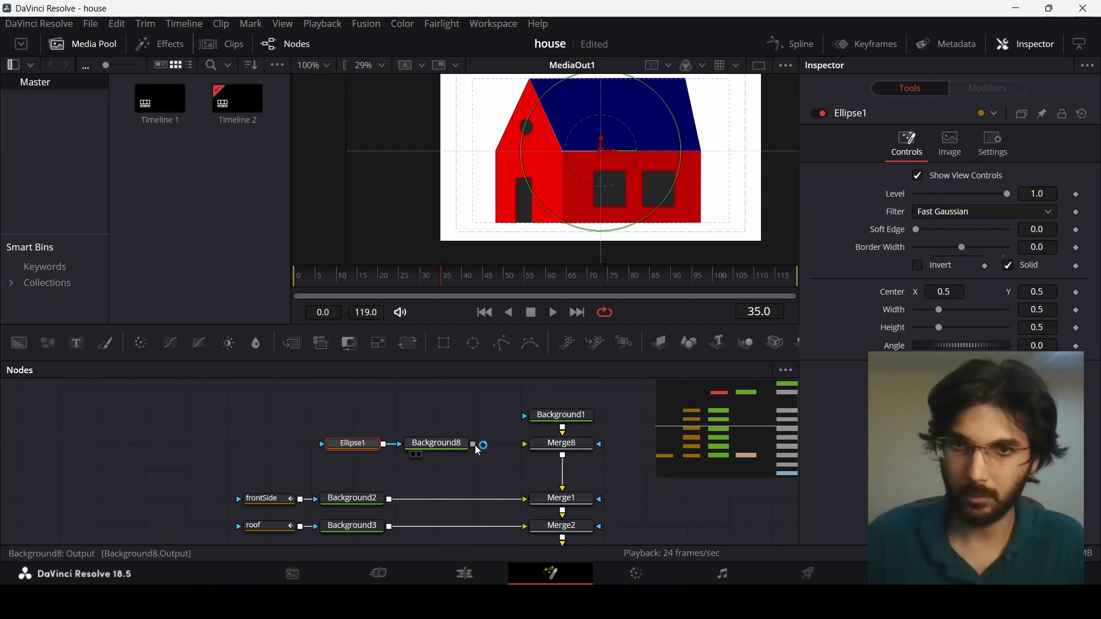
left_click_drag(474, 445, 545, 446)
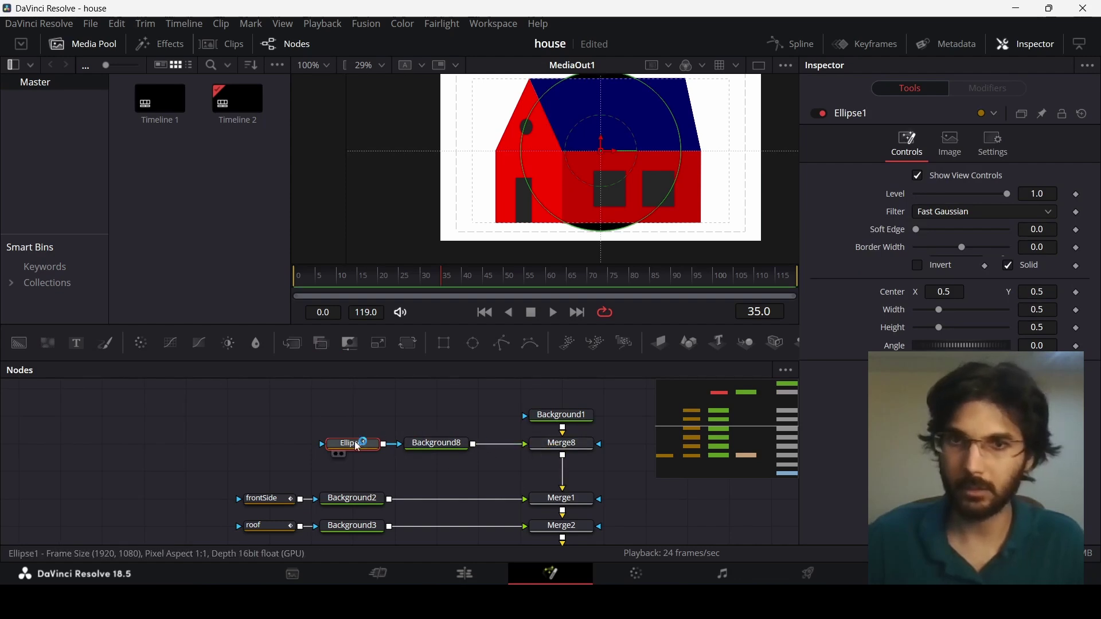
Color the Background8 node turquoise.
left_click(438, 446)
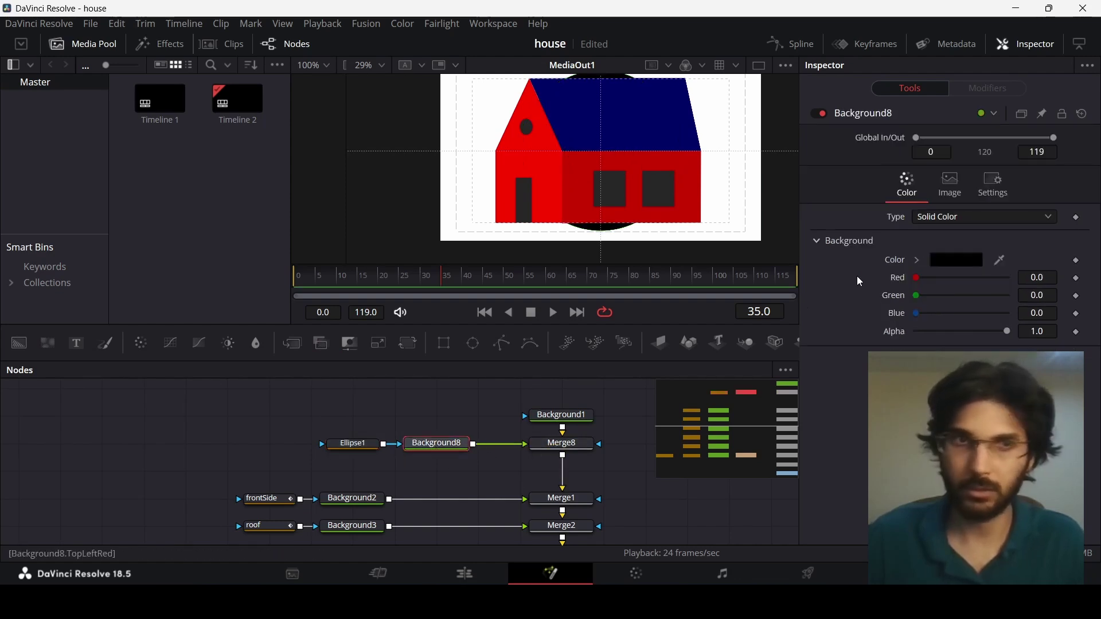
left_click(918, 260)
left_click(1042, 319)
left_click(998, 296)
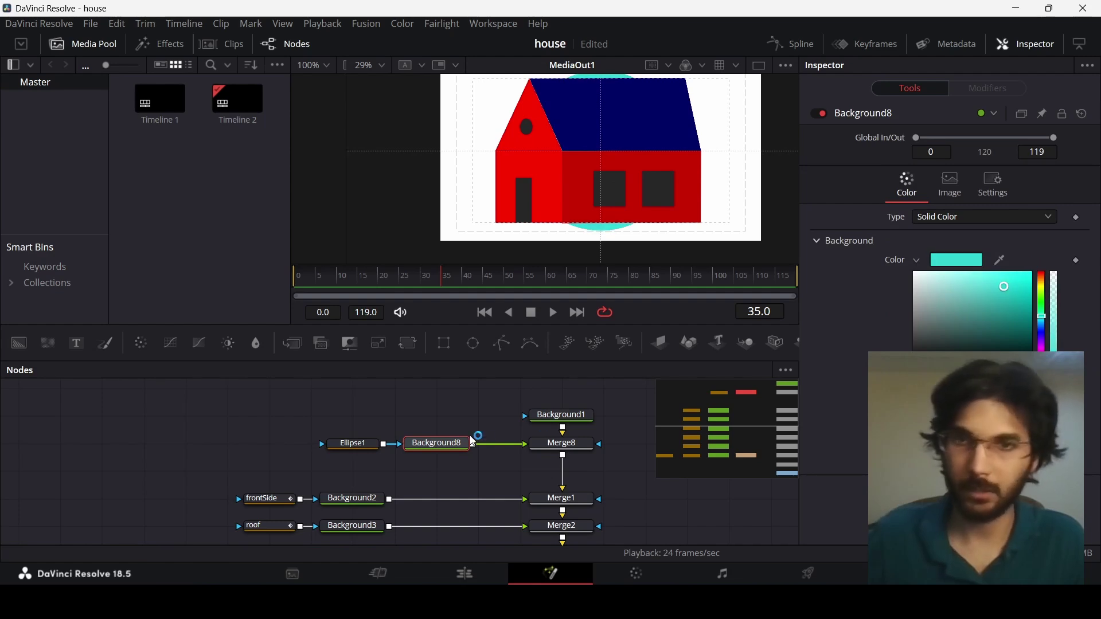
Widen the Ellipse1 mask to Width 2.0 and lower its Center to about Y -0.061 to form a ground hill.
left_click(360, 446)
left_click_drag(938, 310, 1042, 315)
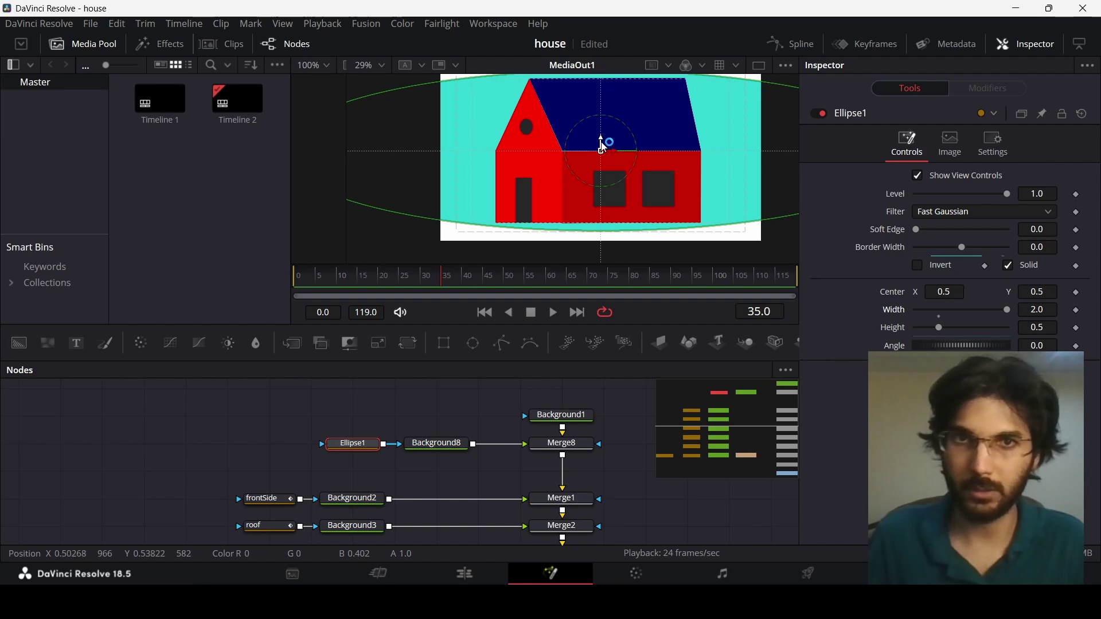
left_click_drag(603, 148, 603, 250)
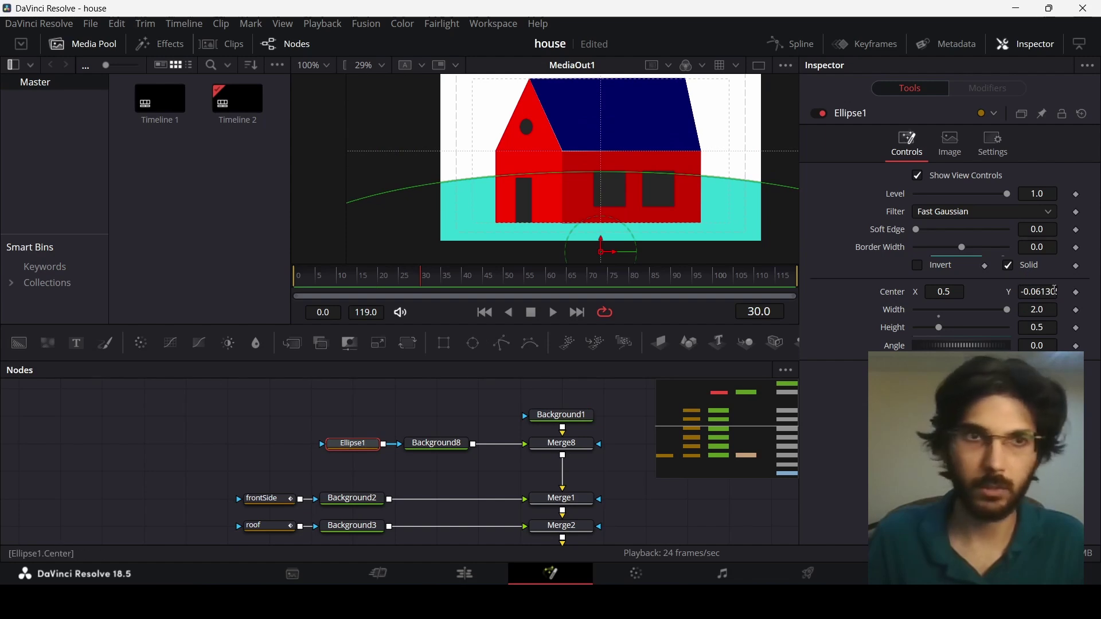
Keyframe Ellipse1's Center at frame 30, shift it to about X 0.927 at frame 0, and preview the motion.
left_click(1075, 291)
left_click(295, 283)
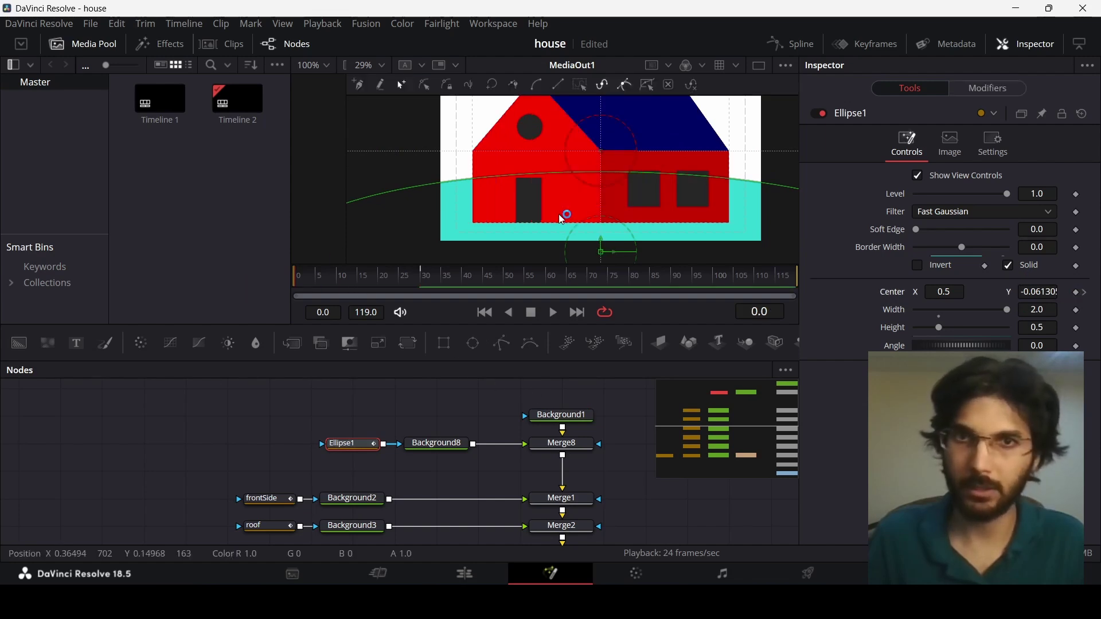
left_click_drag(620, 254, 755, 257)
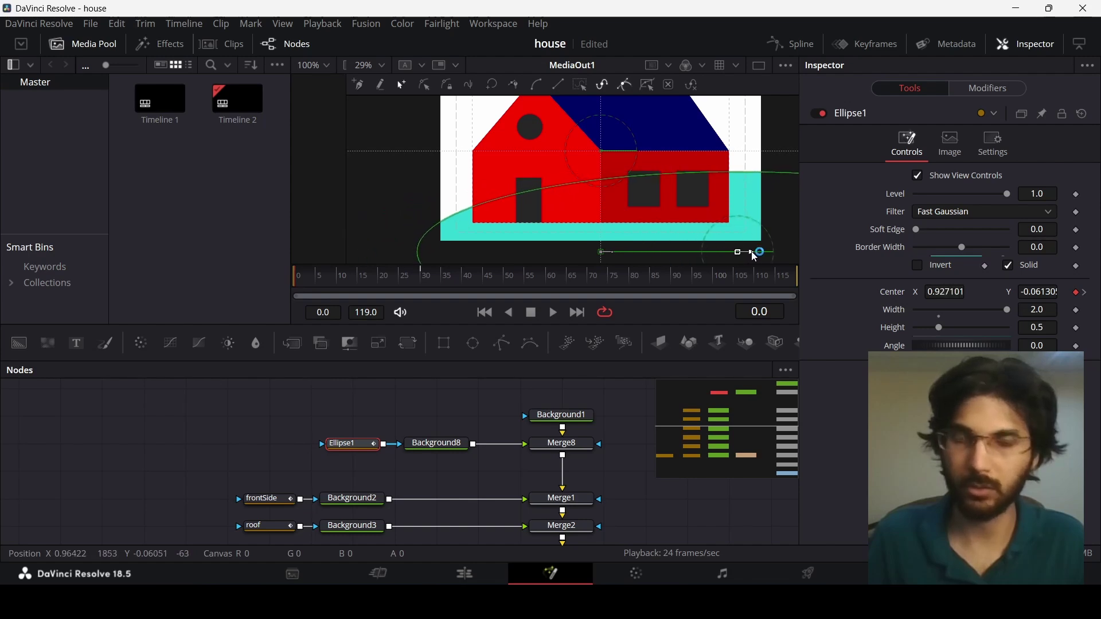
left_click(471, 419)
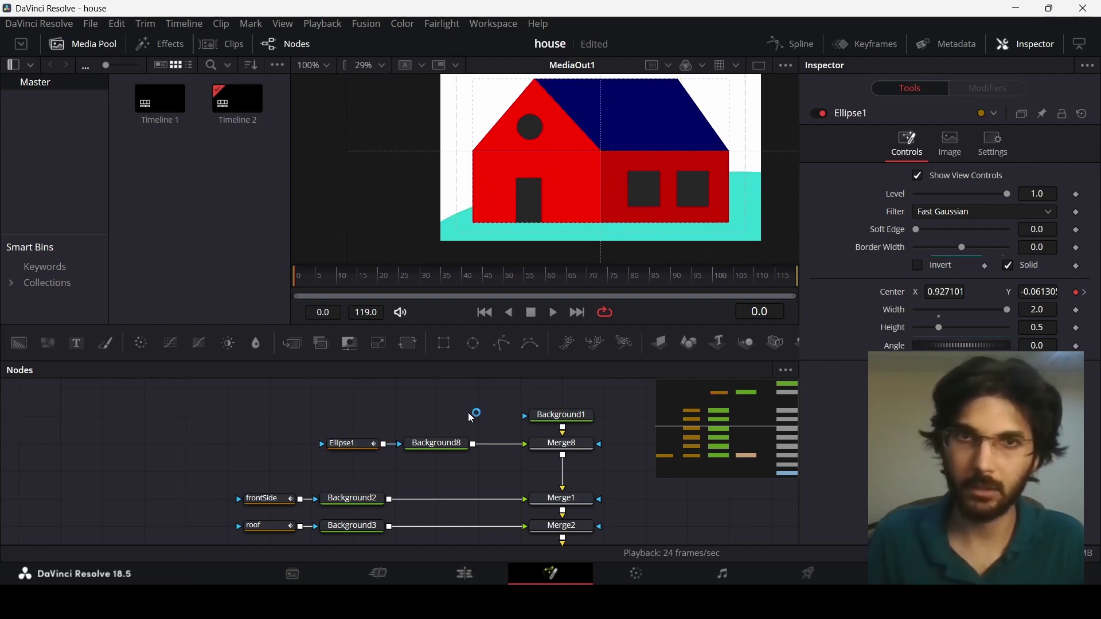
key("space")
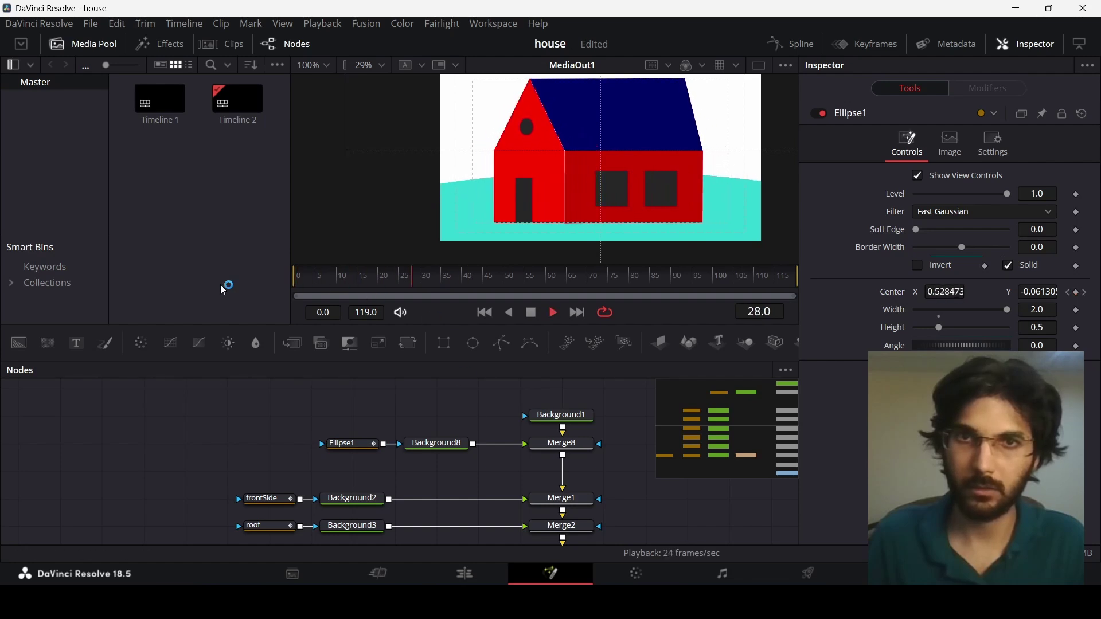
key("space")
Reduce Ellipse1's Center X at frame 0 to about 0.831, replaying the animation to judge the hill's movement.
left_click(351, 444)
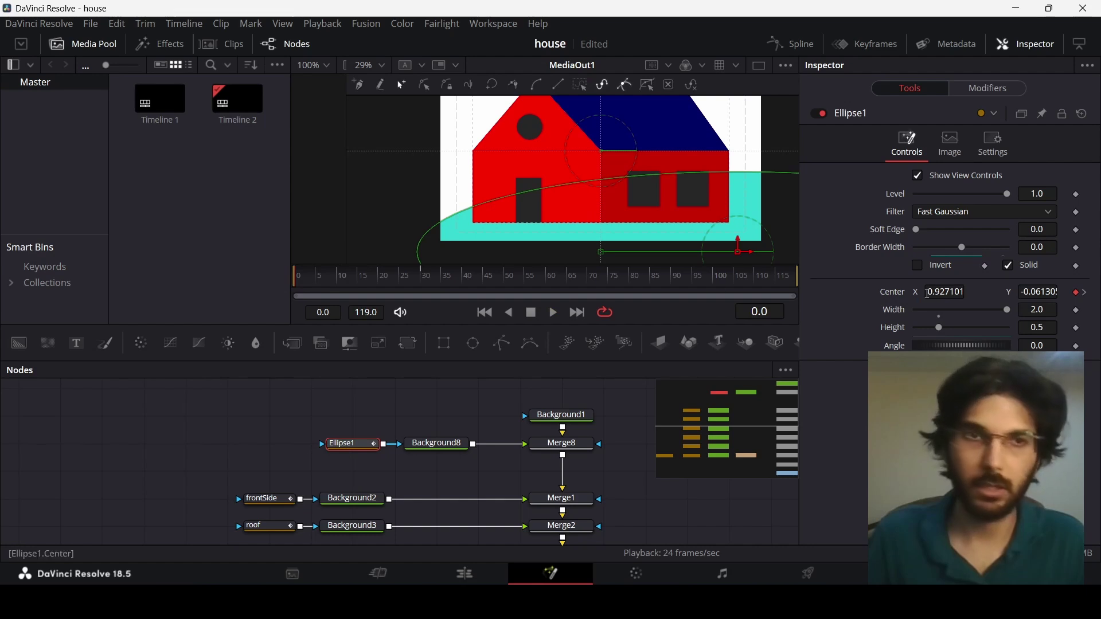
left_click_drag(946, 291, 922, 291)
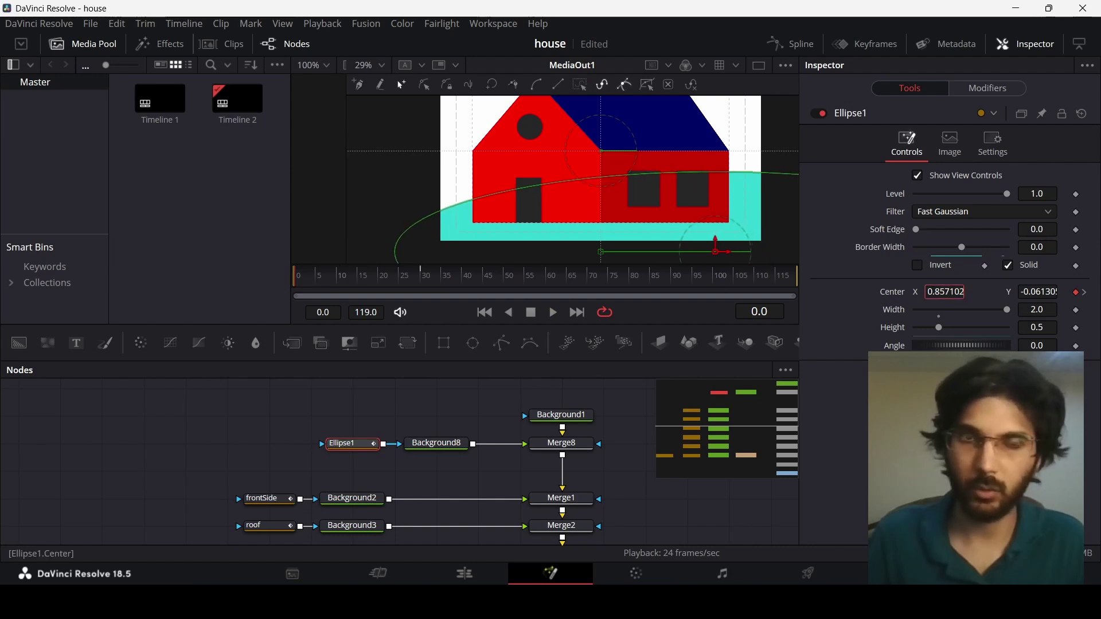
left_click(611, 468)
key("space")
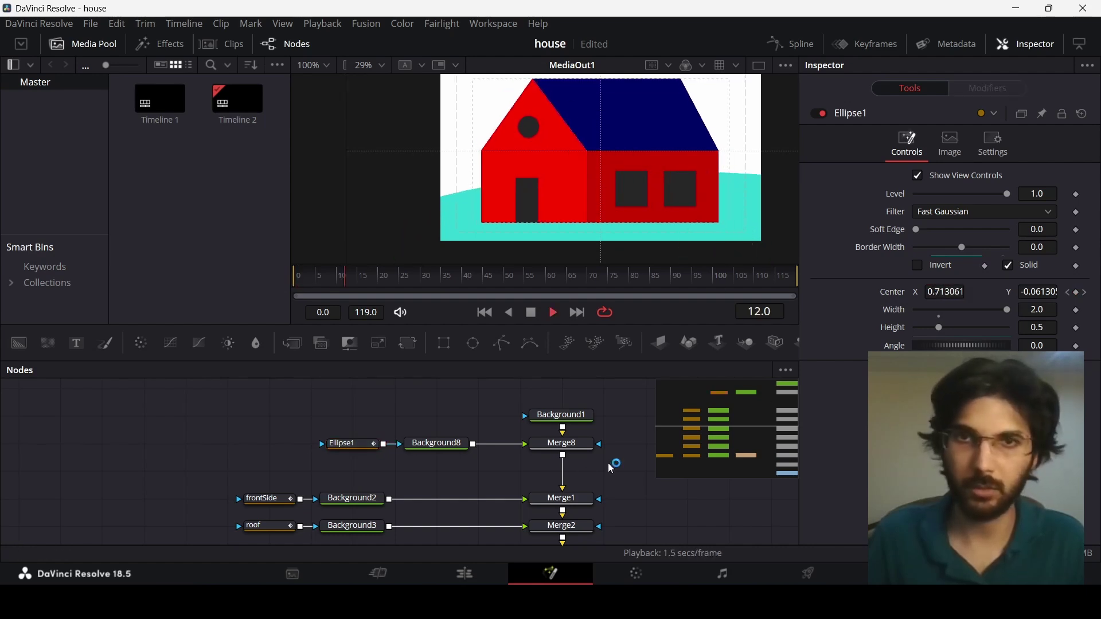
key("space")
key("Home")
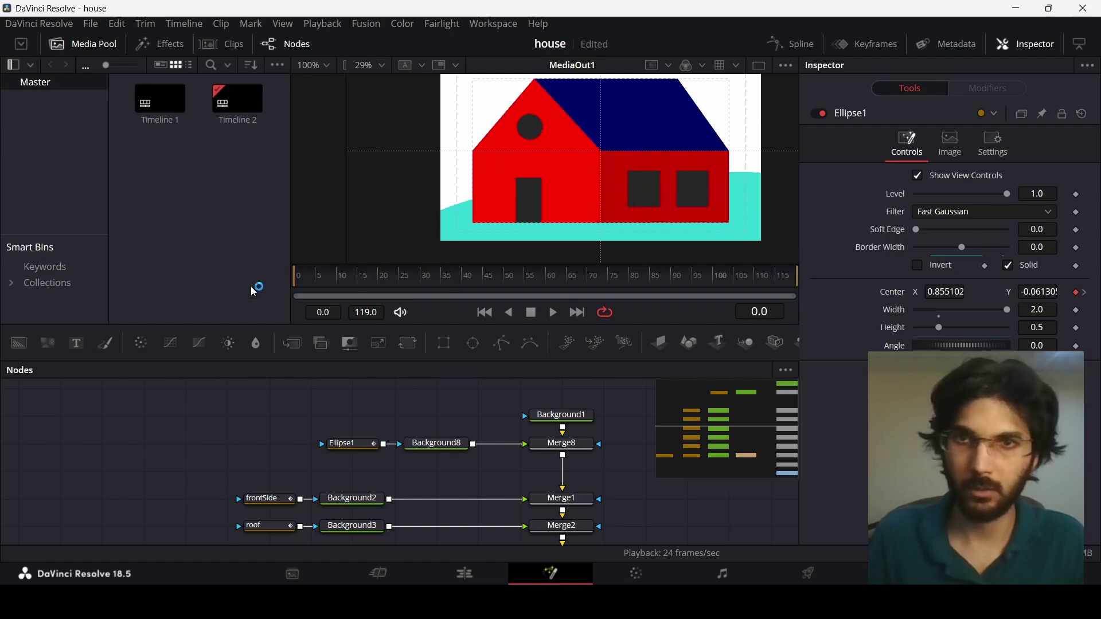
key("space")
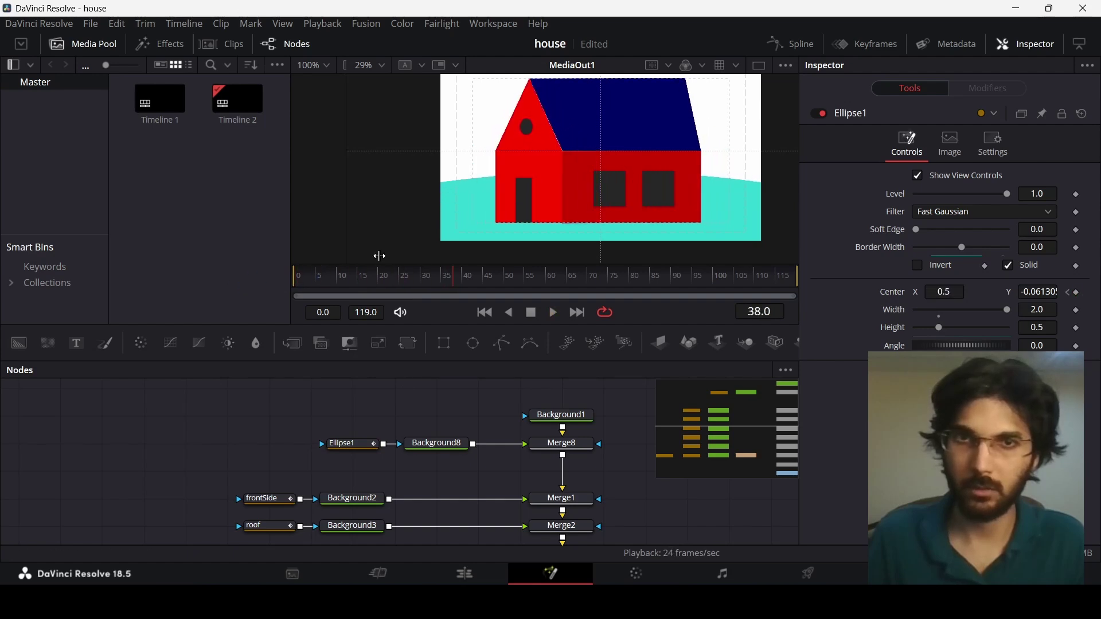
key("space")
key("Home")
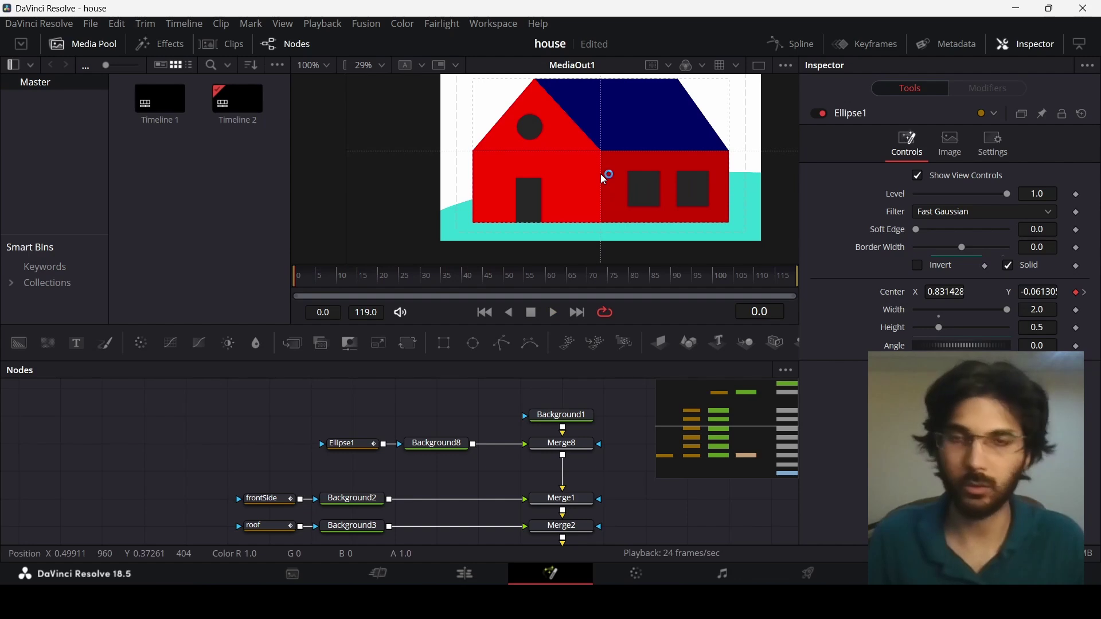
At frame 30, move the roof mask's lower-left corner onto the front wall's corner to close the white gap along the gable.
key("space")
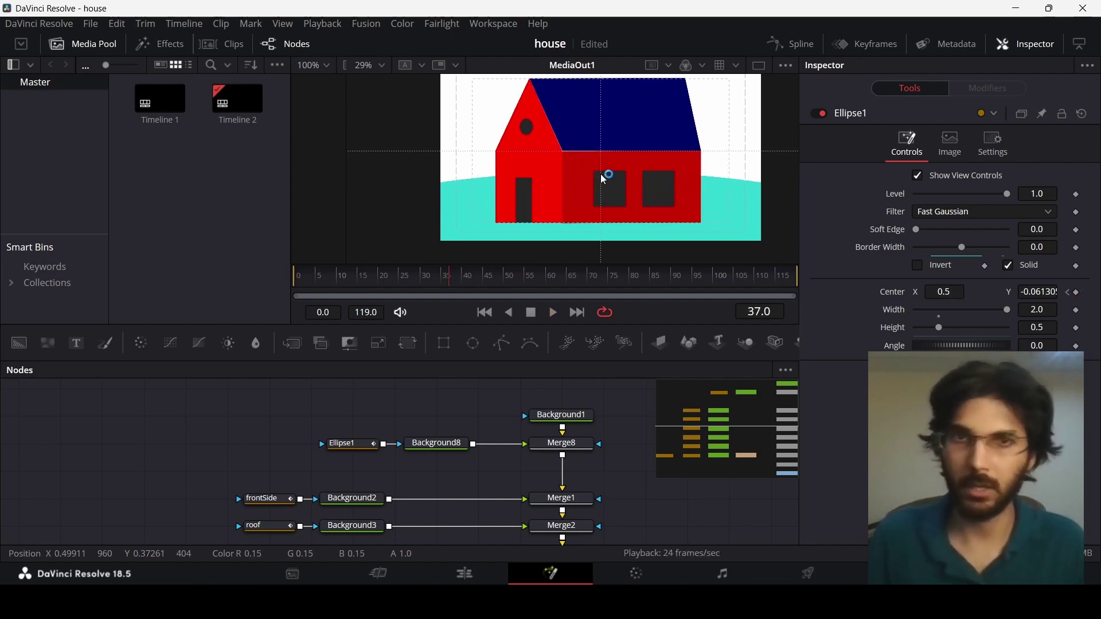
scroll(577, 206, "up", 5)
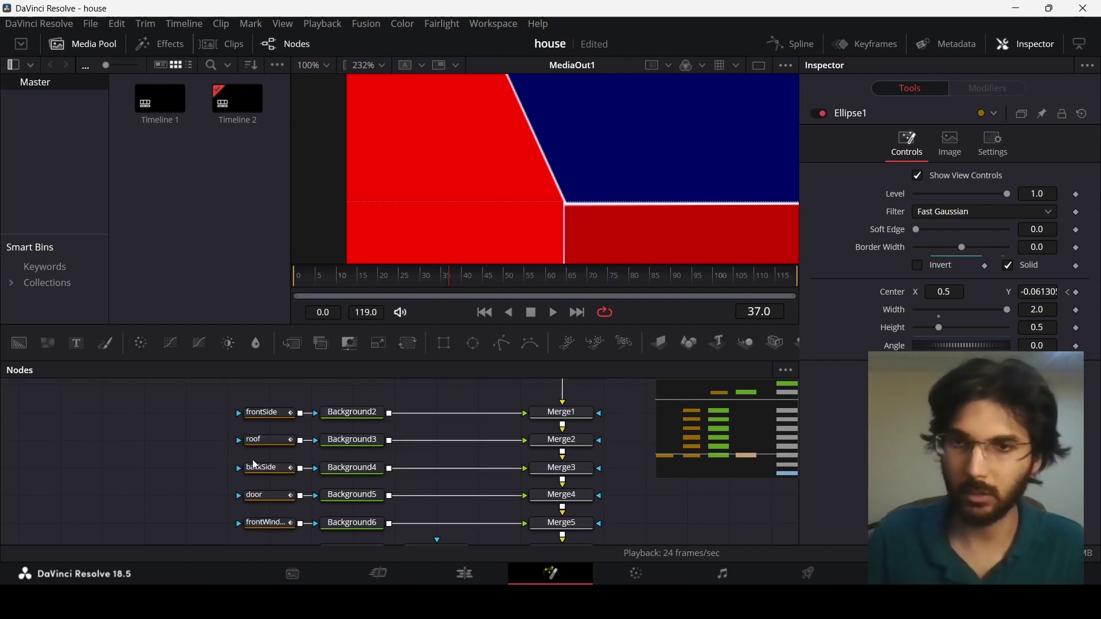
left_click(258, 415)
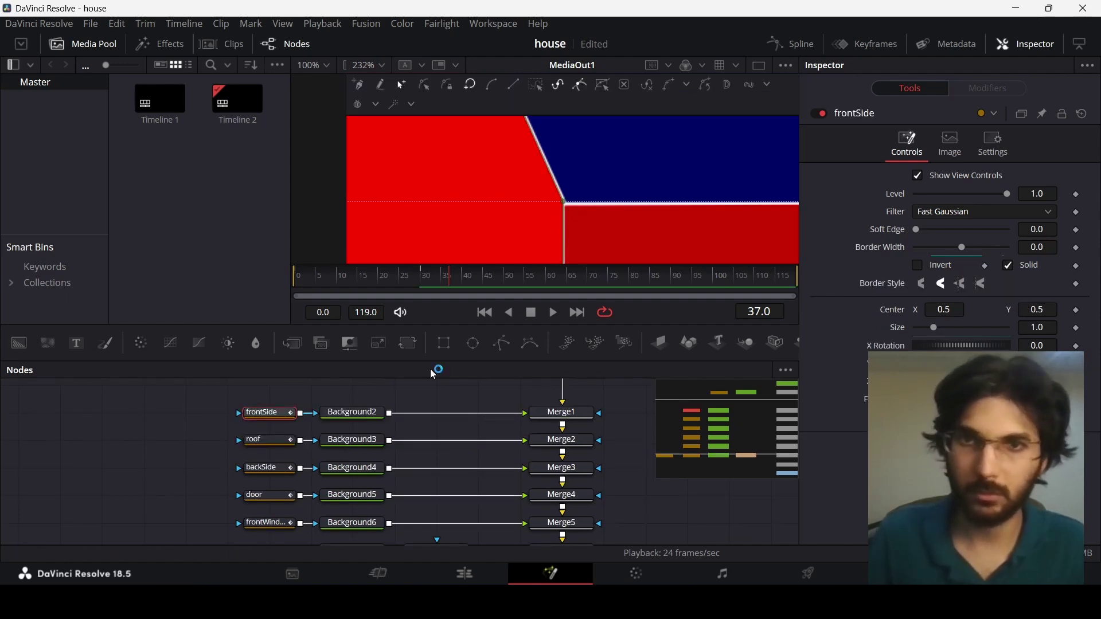
left_click(280, 439)
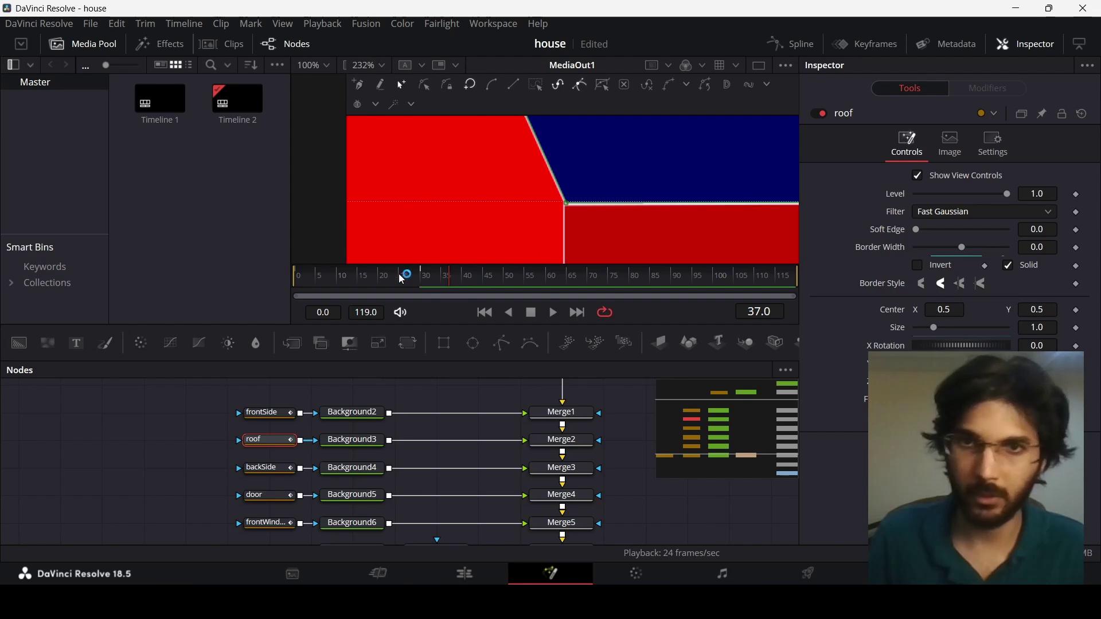
left_click(422, 284)
left_click(419, 281)
scroll(570, 198, "up", 6)
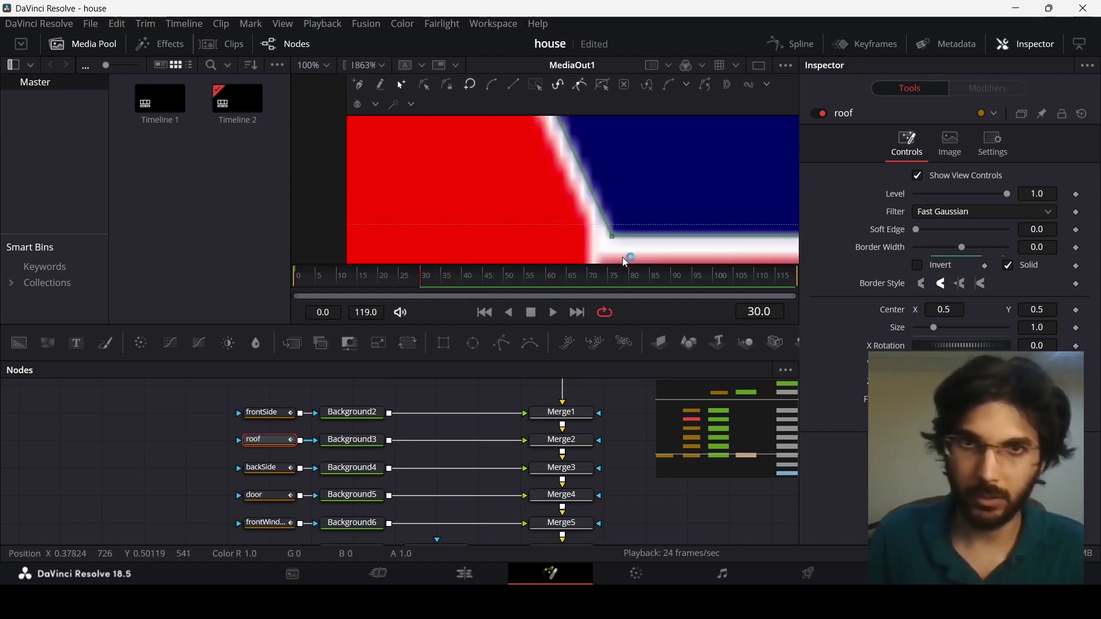
left_click_drag(614, 243, 601, 239)
scroll(597, 237, "down", 4)
scroll(533, 197, "up", 2)
scroll(533, 197, "down", 3)
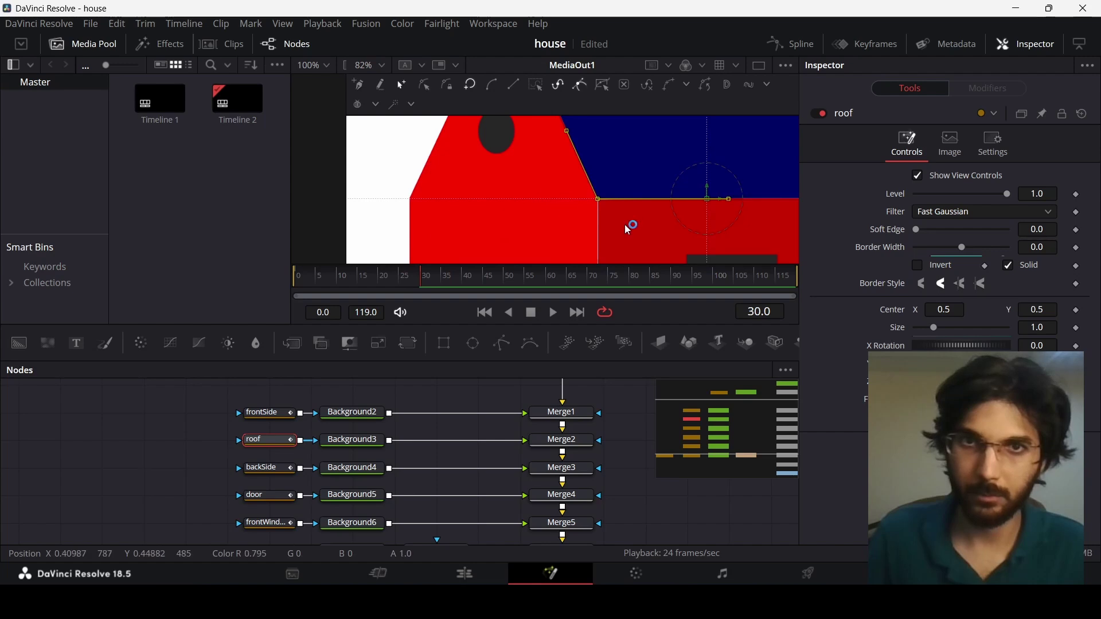
Move the backSide mask's upper-left corner up to meet the roof and front wall at frame 30.
left_click(267, 469)
scroll(606, 209, "up", 5)
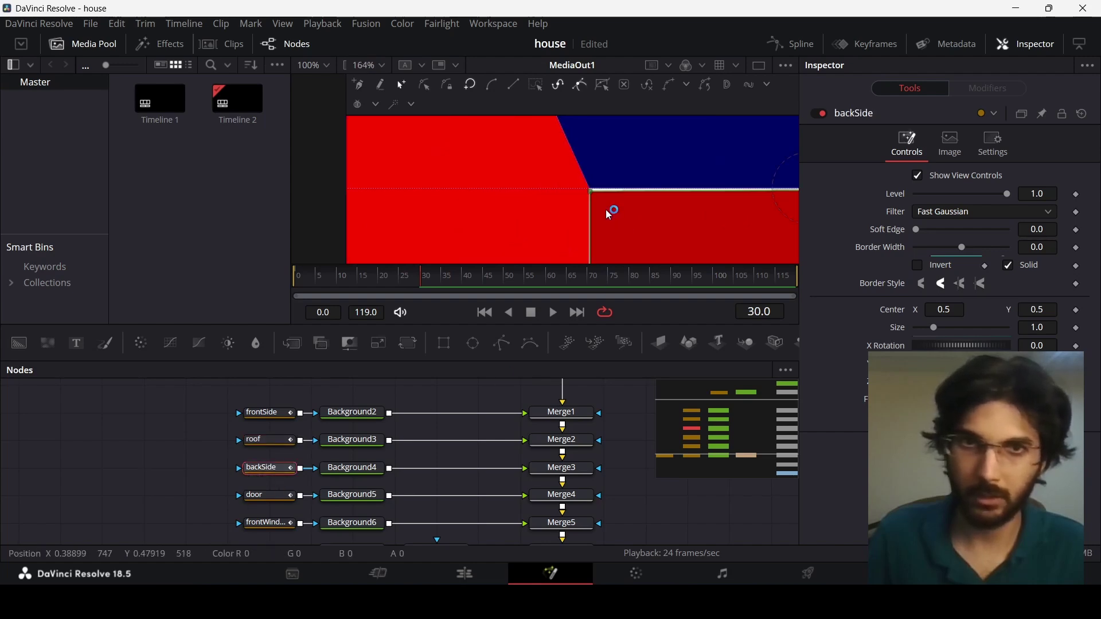
left_click_drag(574, 173, 574, 166)
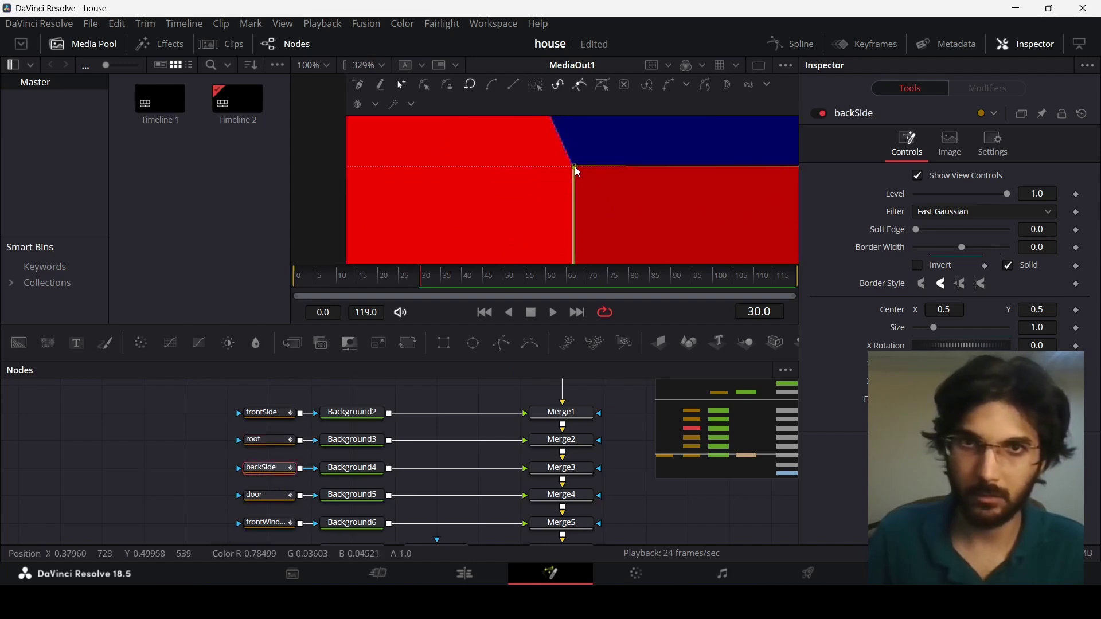
scroll(589, 222, "down", 3)
scroll(583, 221, "down", 5)
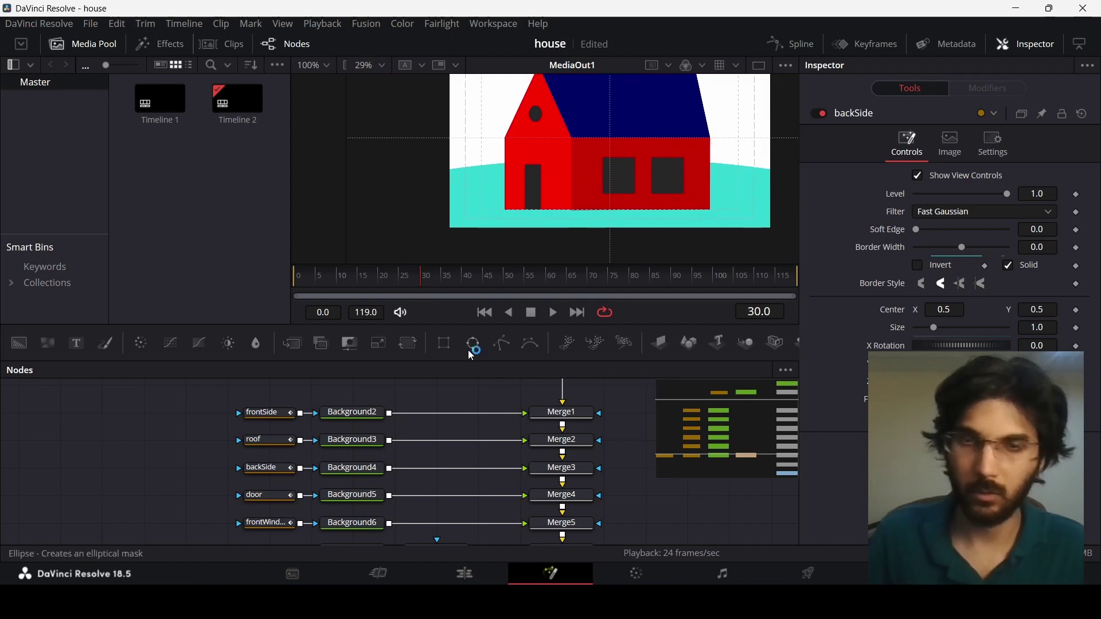
left_click_drag(556, 177, 577, 222)
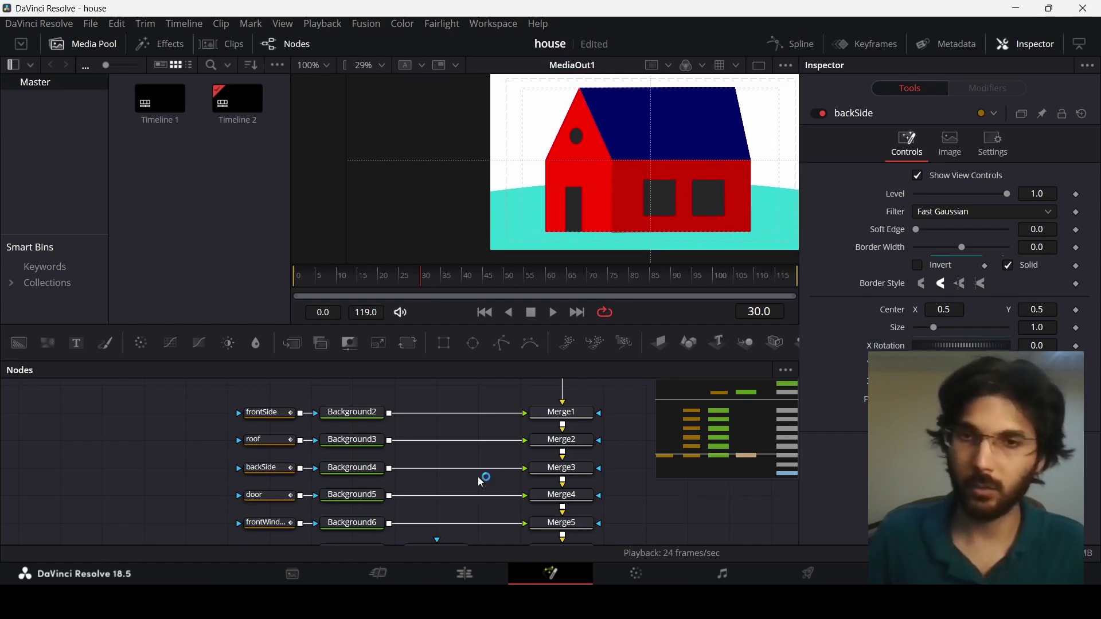
Open the Spline editor and collapse the entries of all animated nodes, from Ellipse1 through frontWindow.
left_click(796, 44)
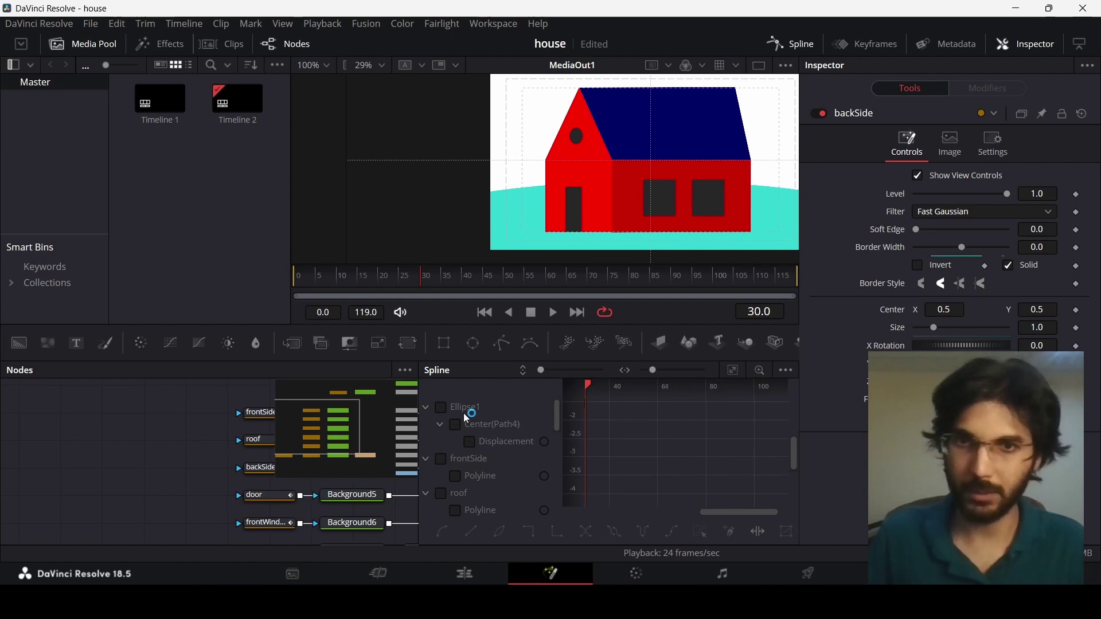
left_click(425, 408)
left_click(425, 425)
left_click(425, 442)
left_click(426, 458)
left_click(426, 476)
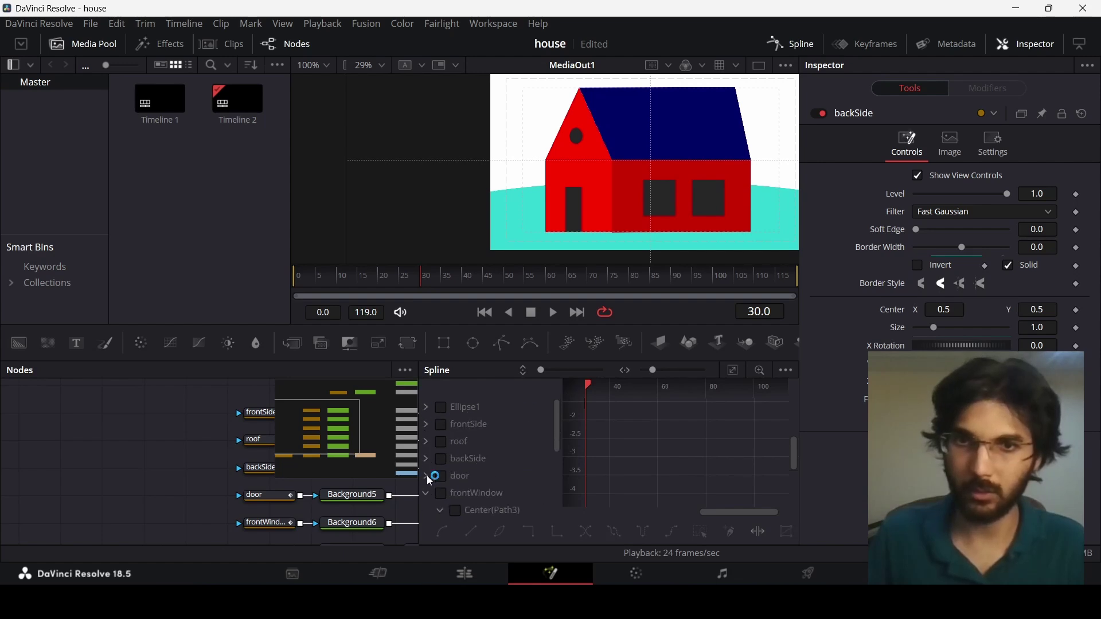
left_click(425, 494)
left_click(426, 509)
Display the animation curves of Ellipse1, frontSide, backSide, door, frontWindow and Transform1, and fit them in the Spline editor.
left_click(441, 407)
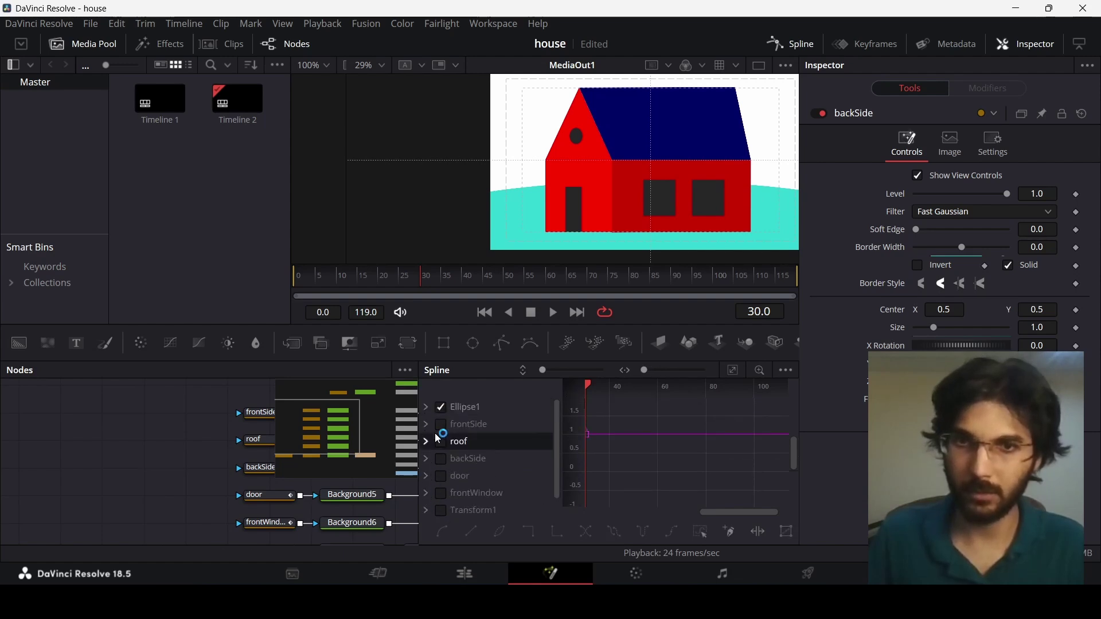
left_click(441, 442)
left_click(441, 425)
left_click(441, 459)
left_click(441, 476)
left_click(441, 493)
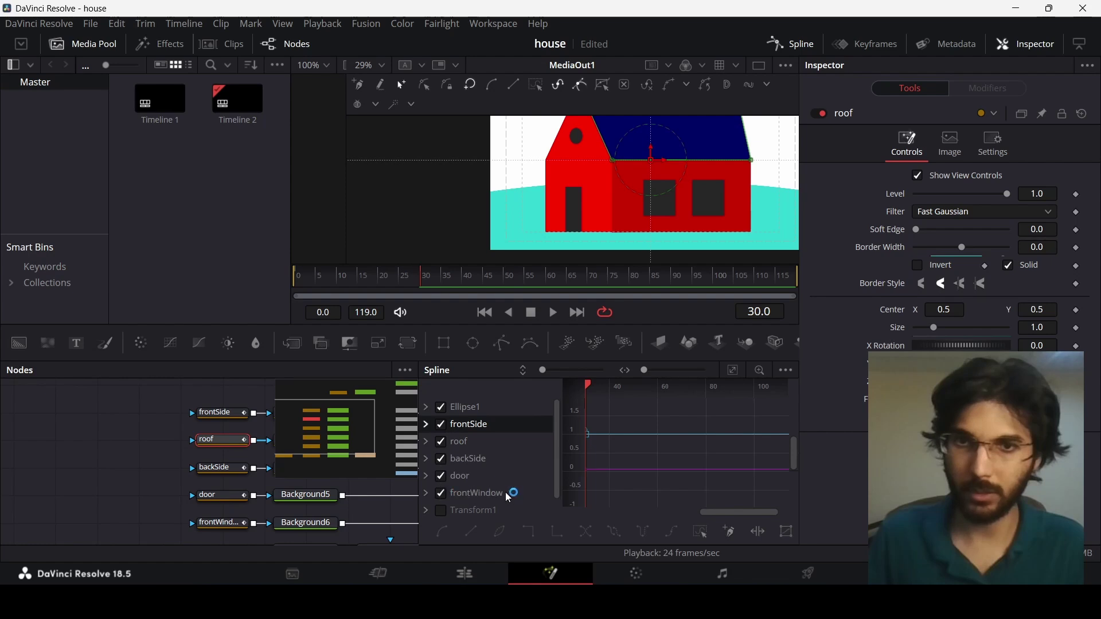
scroll(504, 492, "down", 1)
left_click(441, 494)
left_click(732, 372)
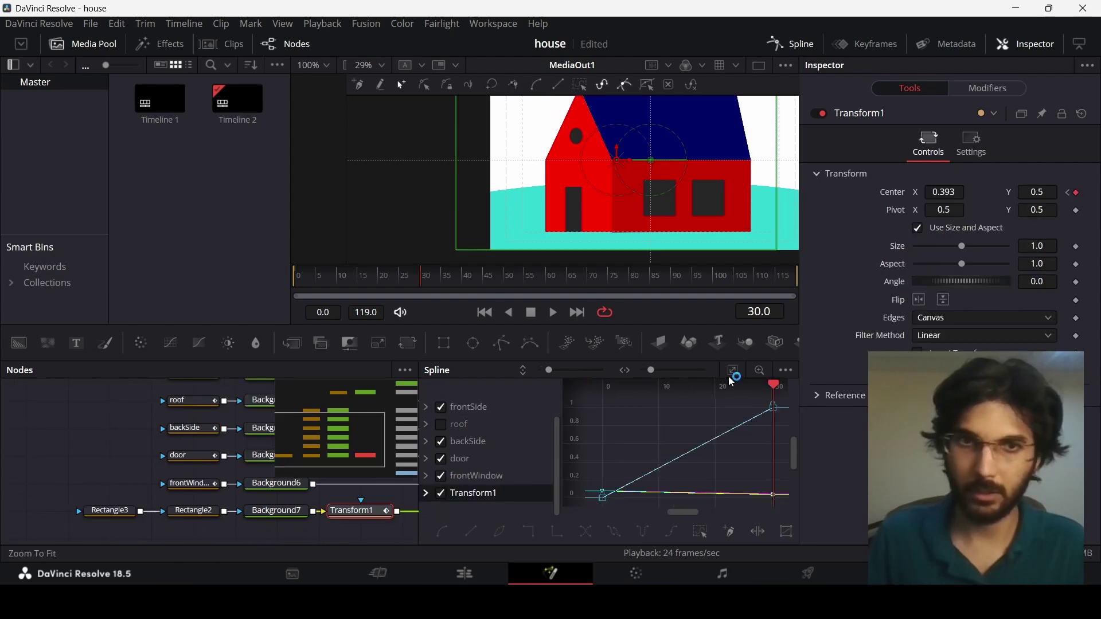
left_click(734, 371)
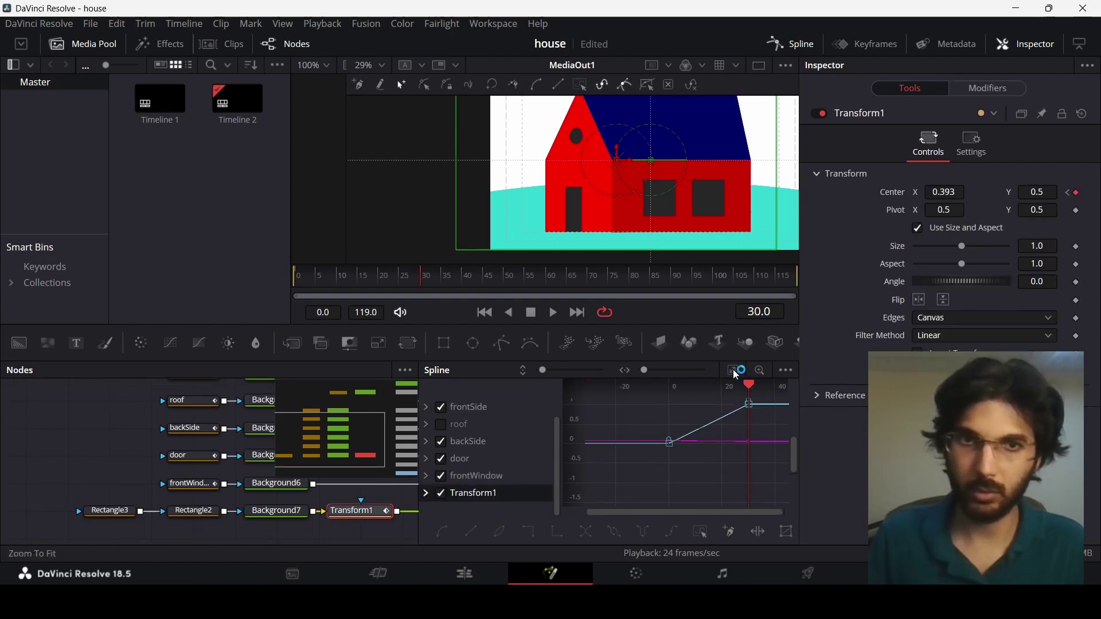
Try smoothing all displayed keyframes without the roof curve and preview the animation from frame 0.
left_click_drag(630, 471, 789, 383)
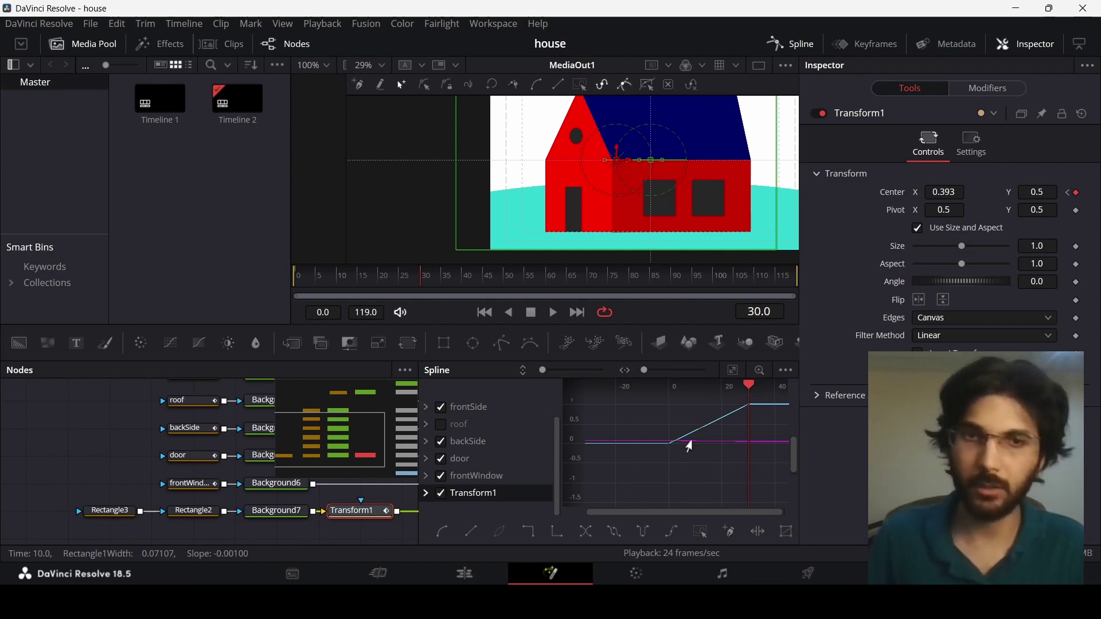
key("shift+s")
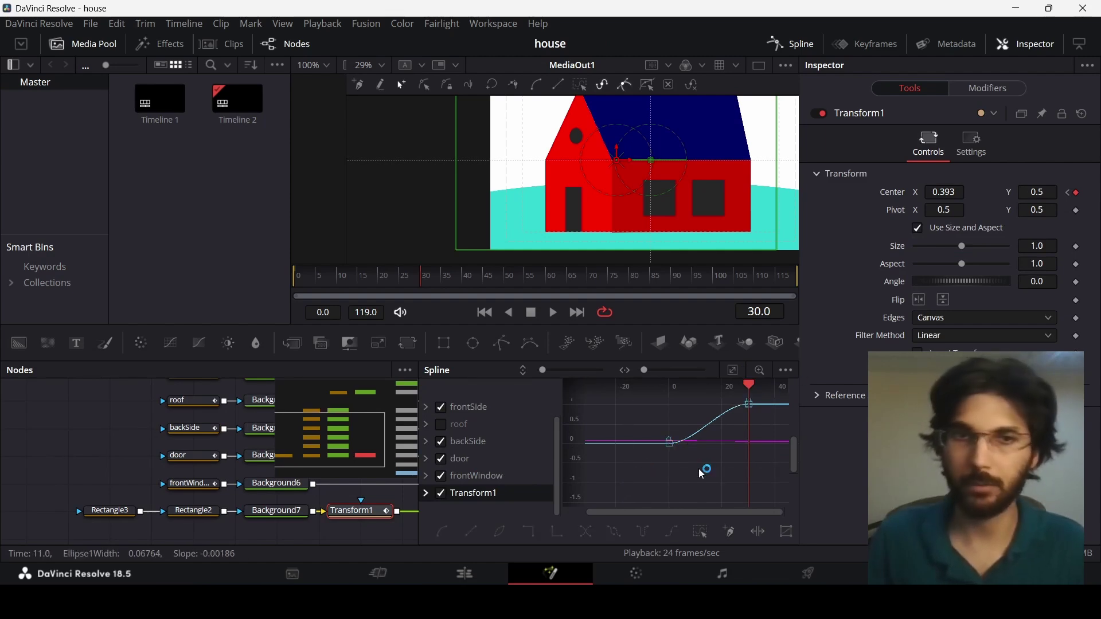
left_click(296, 279)
scroll(597, 193, "down", 3)
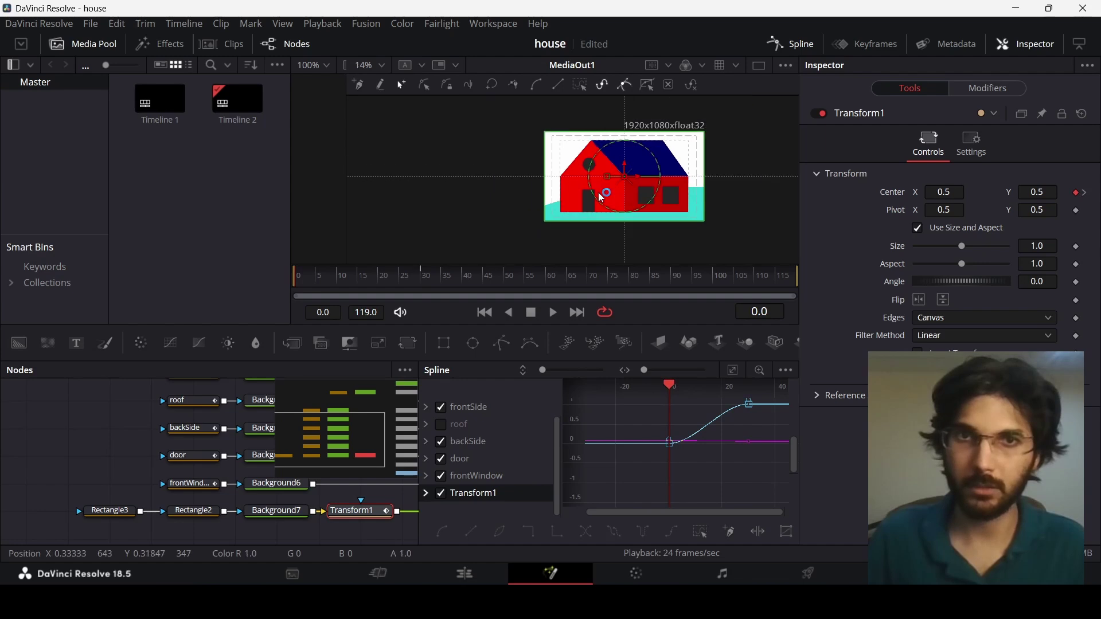
key("space")
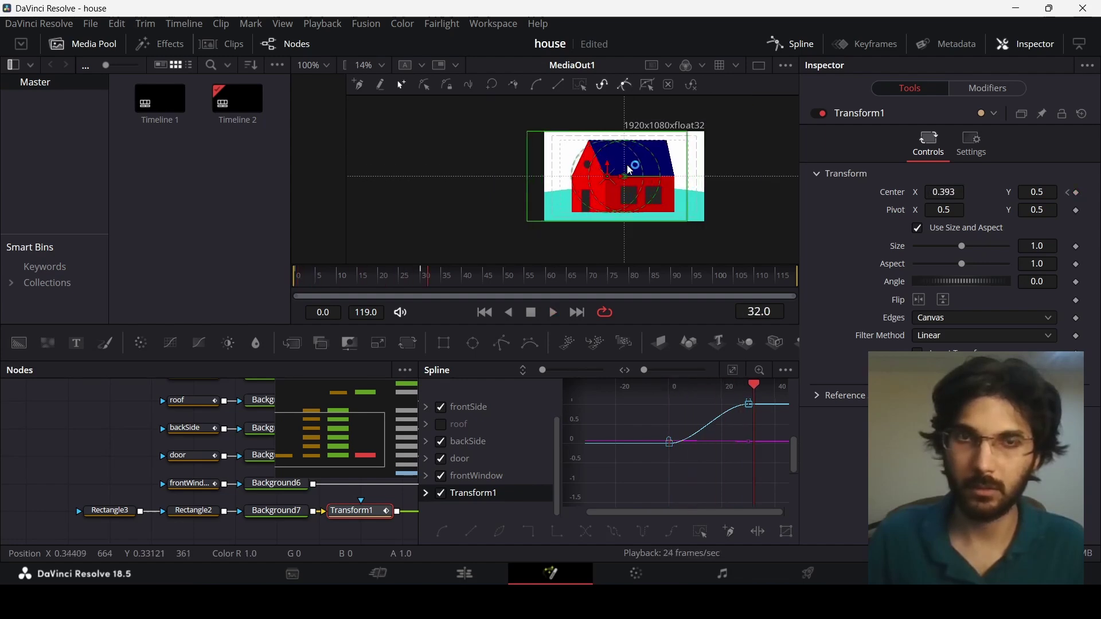
scroll(630, 170, "up", 1)
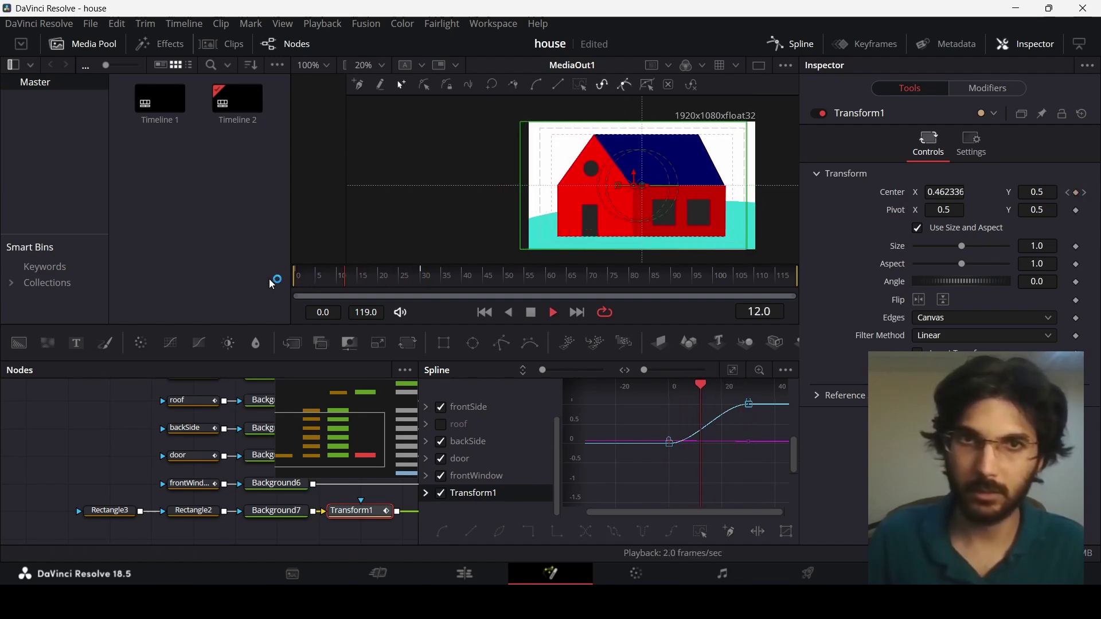
key("space")
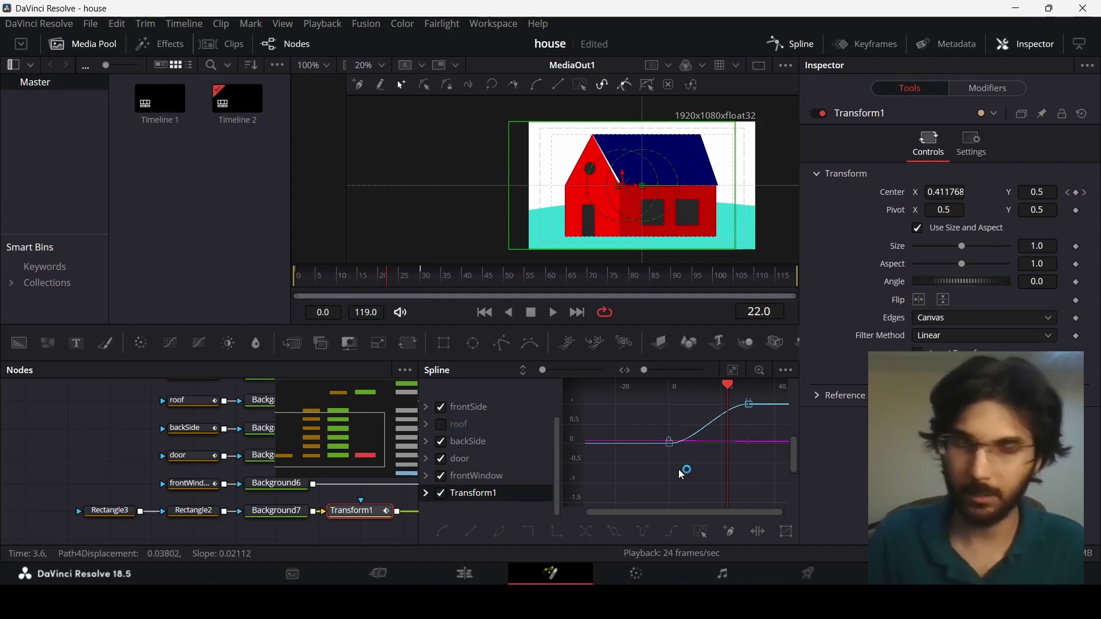
key("ctrl+z")
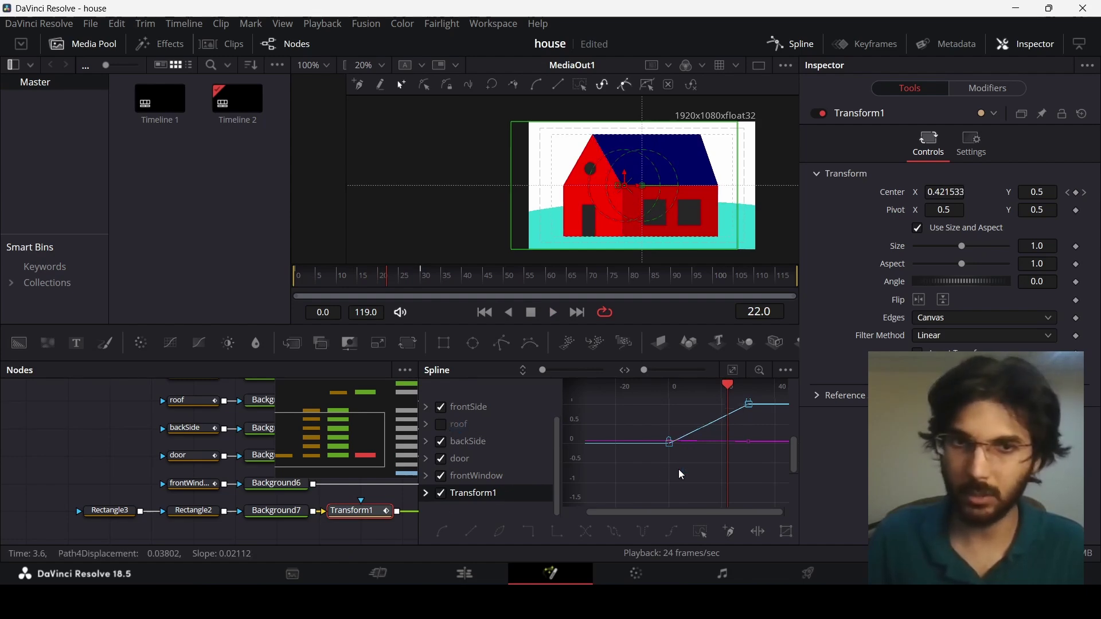
Include the roof curve, smooth the keyframes of all animated nodes, and play the animation from frame 0.
left_click(442, 427)
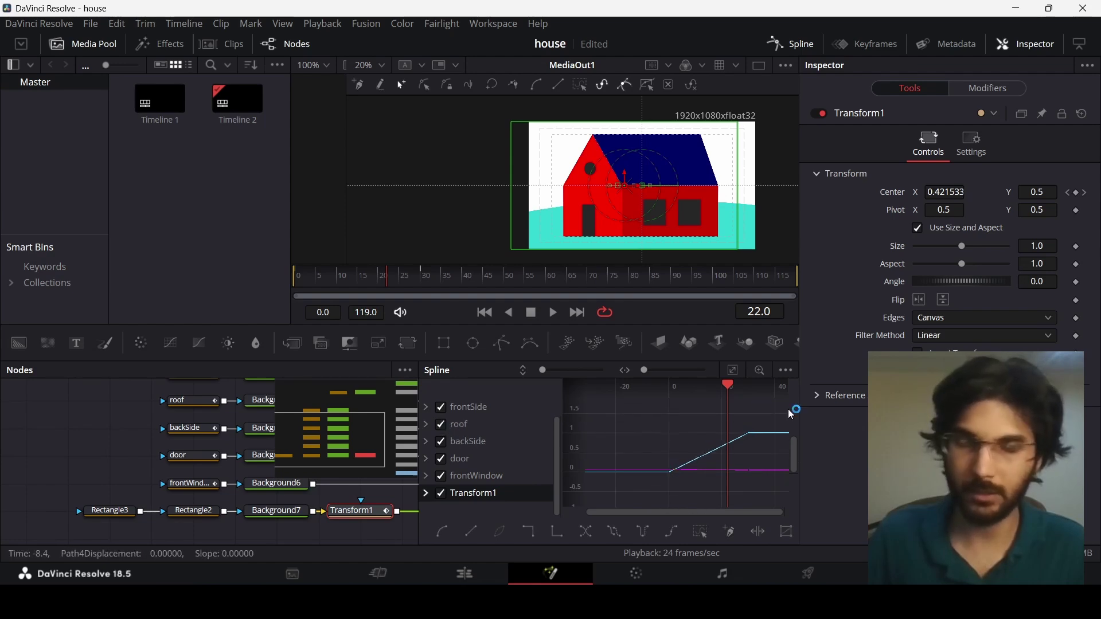
key("ctrl+shift+z")
left_click_drag(337, 281, 270, 283)
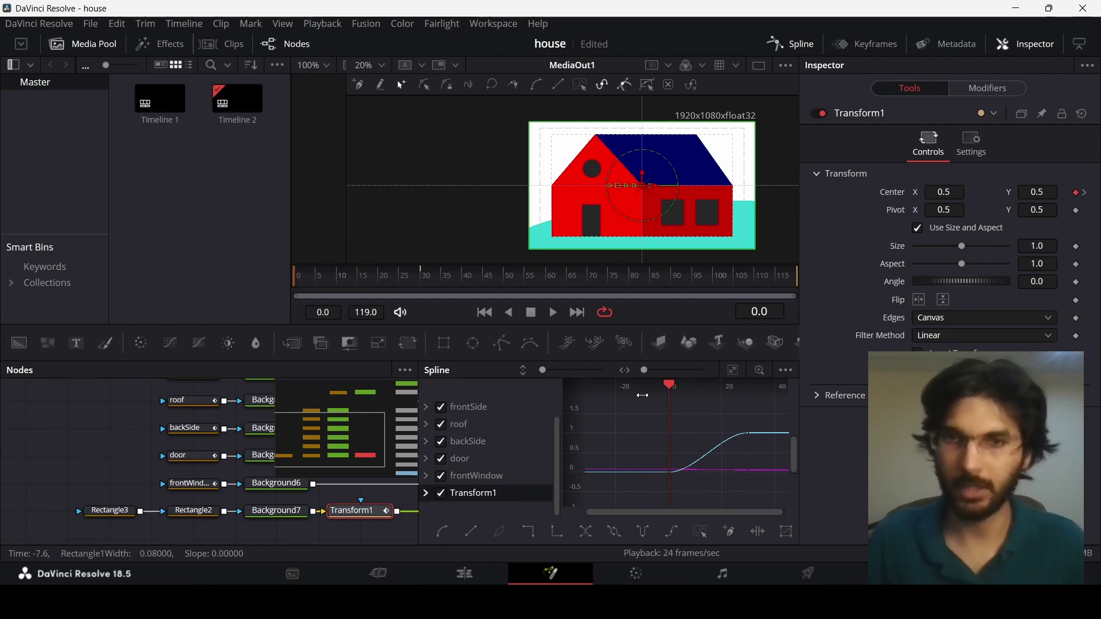
key("space")
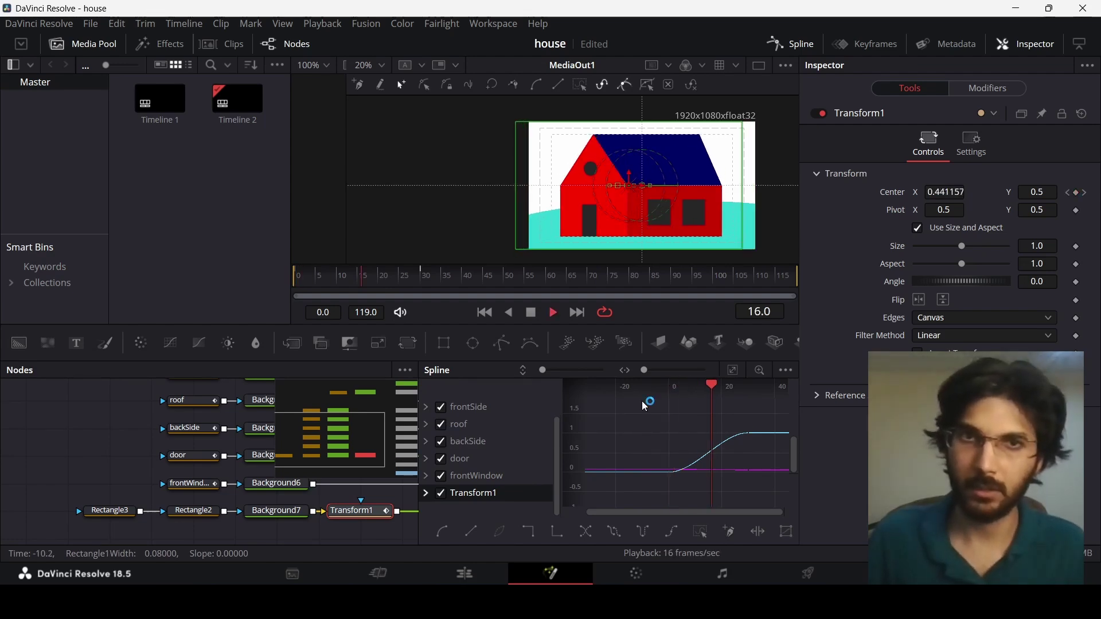
Switch to the Edit page and play the Fusion Composition clip from the start of Timeline 2.
key("shift+4")
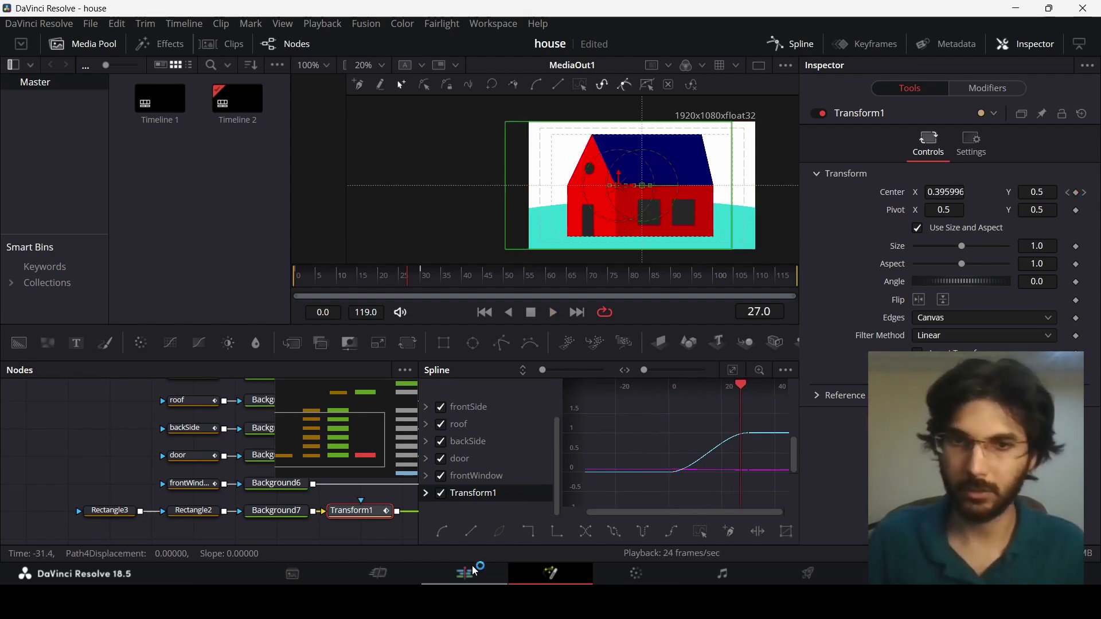
key("Home")
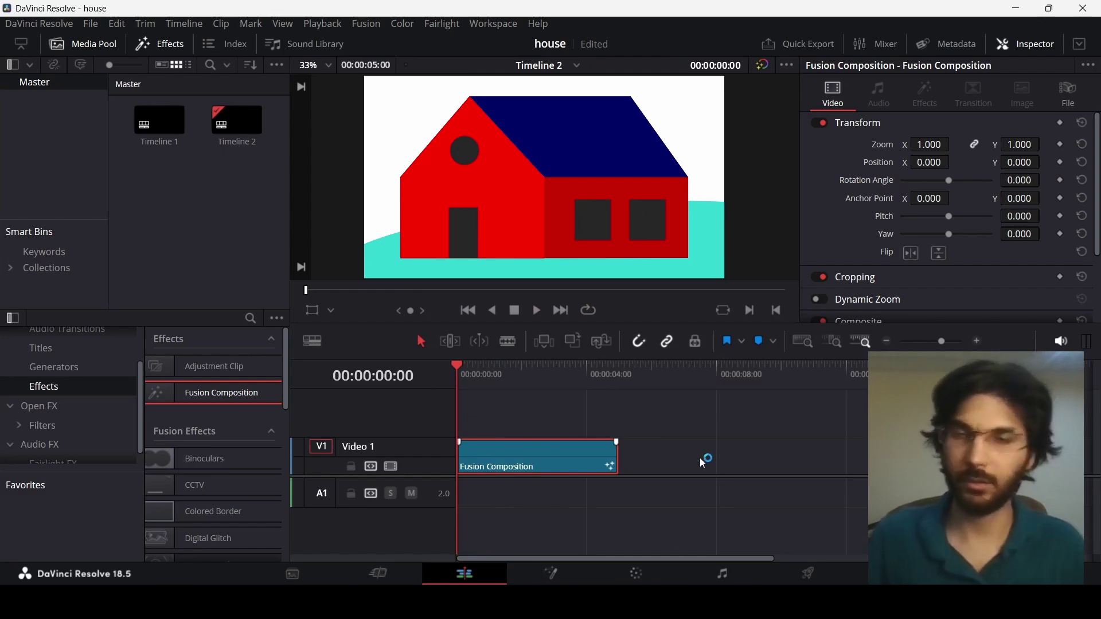
key("space")
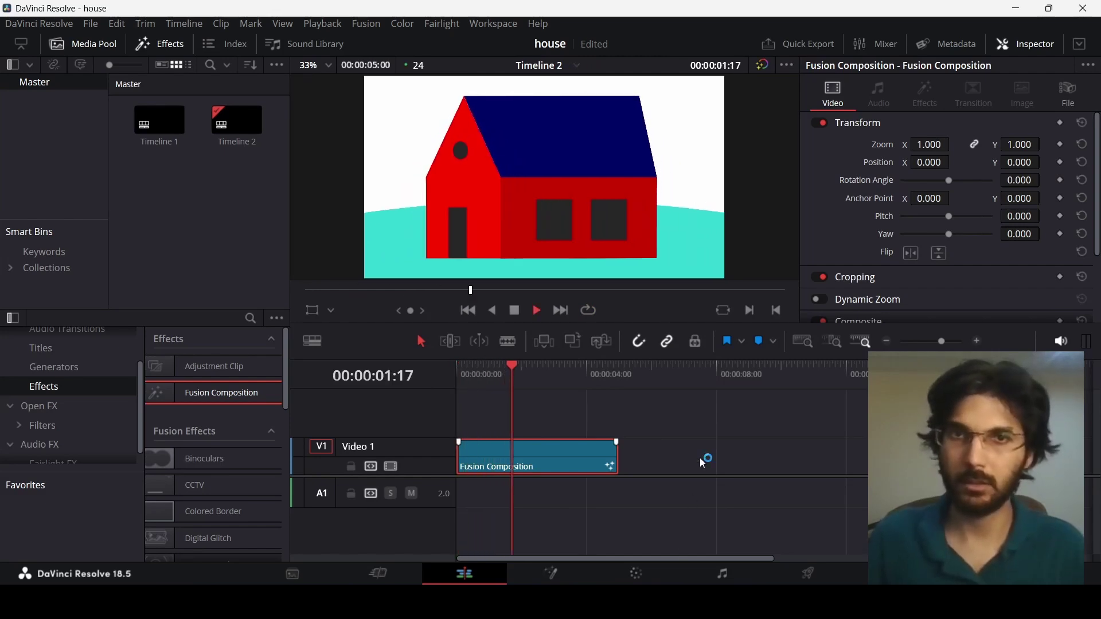
key("space")
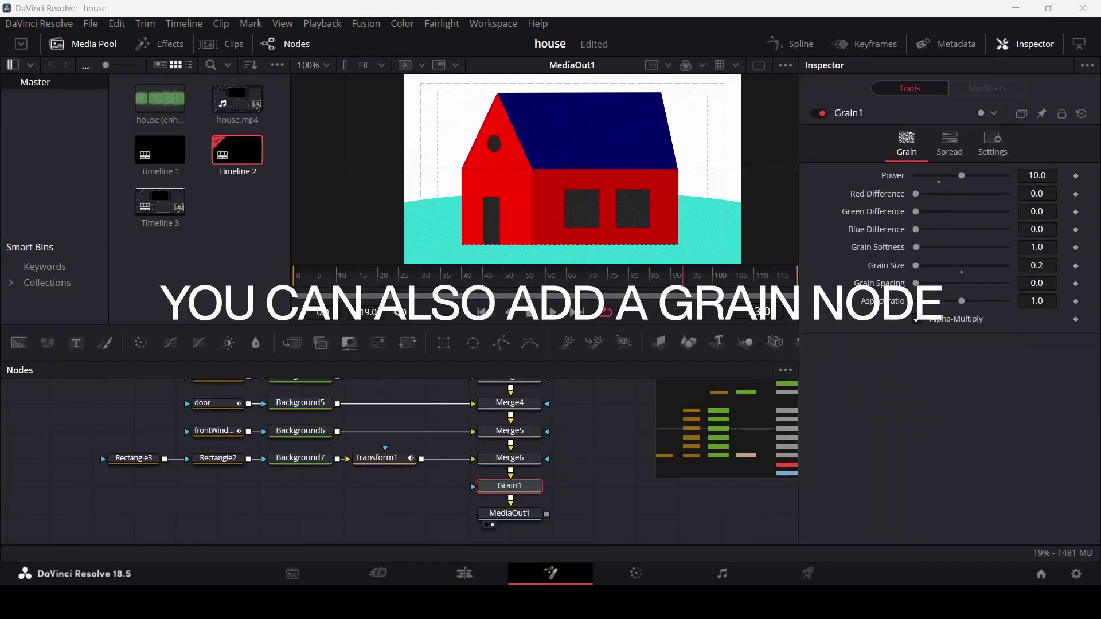
Search the Fusion tools for "grain" to locate the Grain tool, and close the search without adding another node.
scroll(508, 496, "up", 3)
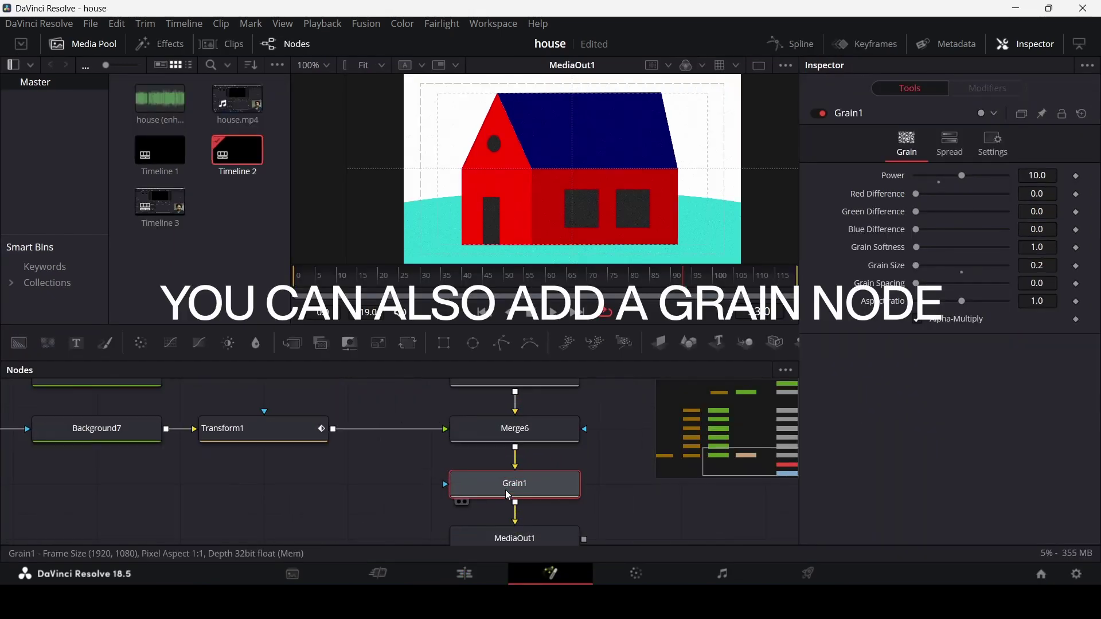
mouse_move(562, 493)
left_mouse_down()
mouse_move(653, 493)
mouse_move(562, 494)
left_mouse_up()
key("shift+space")
type("grain")
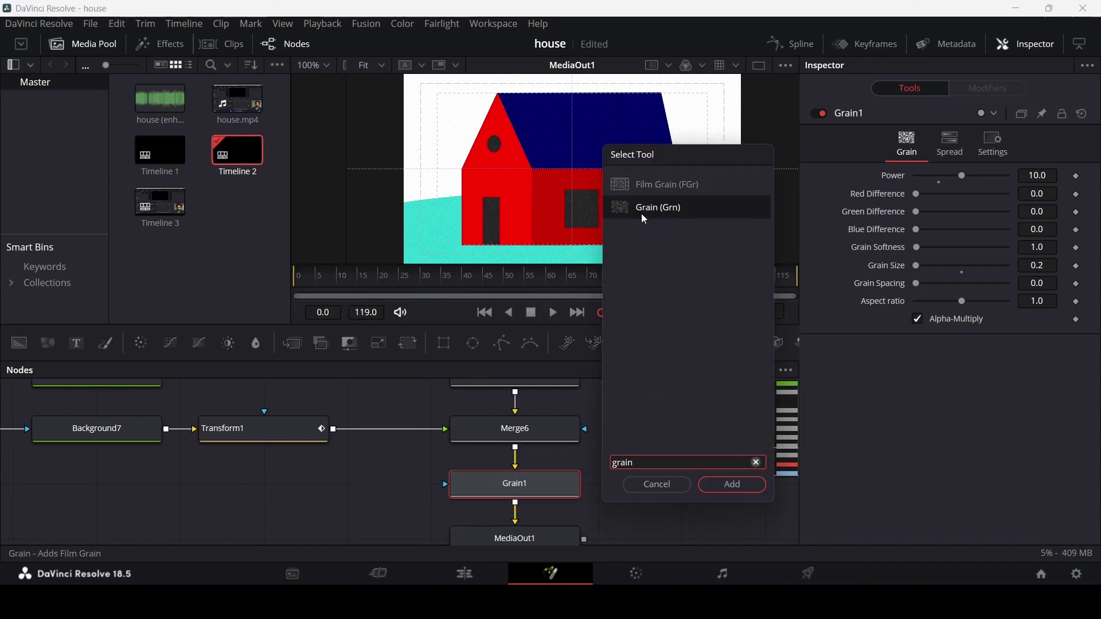
left_click(659, 485)
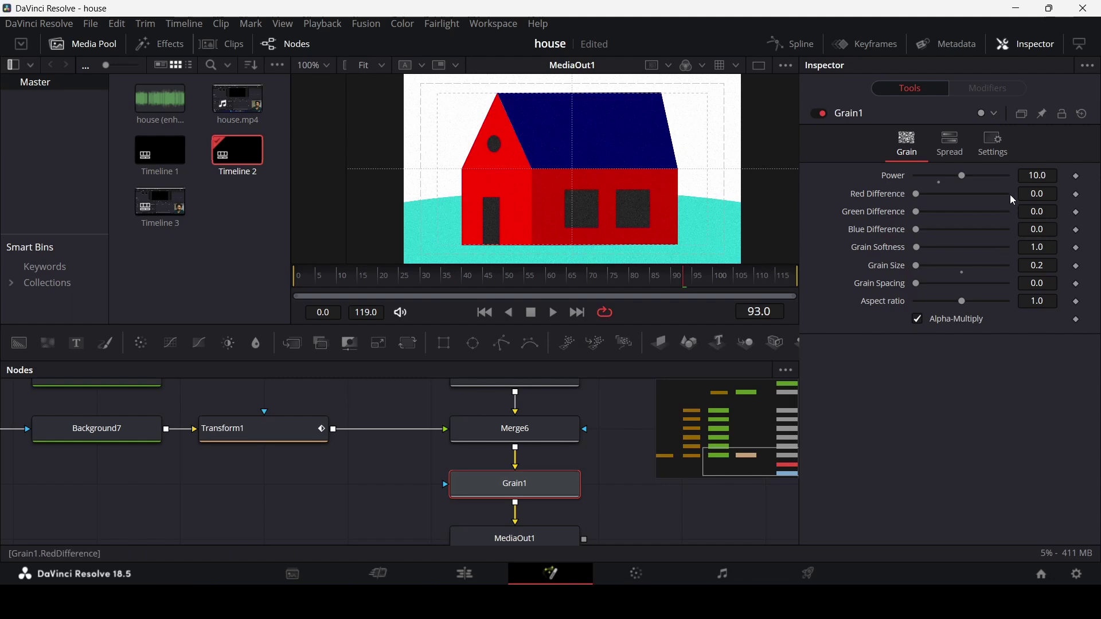